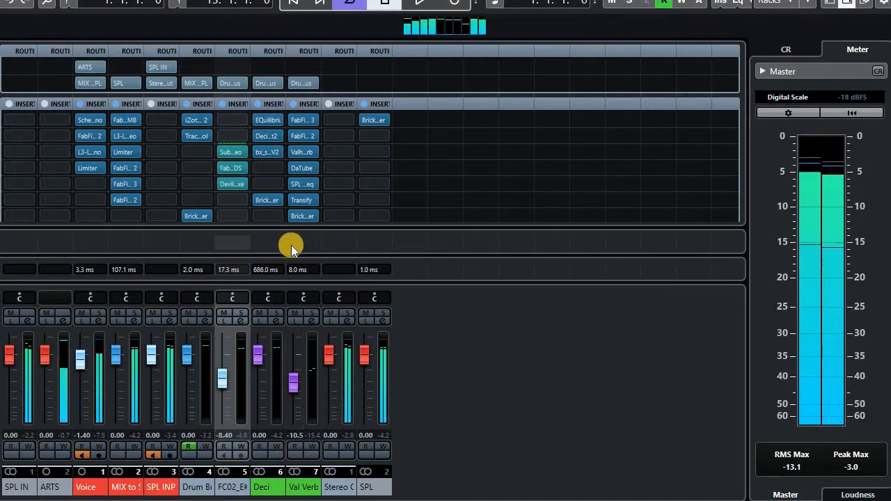
# Step: Play the drum loop with Val Verb and Deci muted and the first two Drum Bus inserts and all FC02_EK31_SFX_BB inserts bypassed
pyautogui.click(295, 313)
pyautogui.click(259, 313)
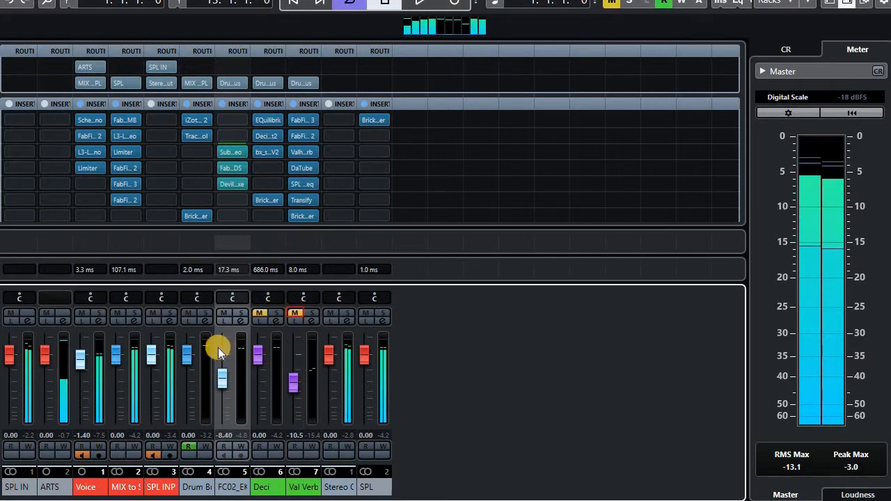
pyautogui.click(189, 117)
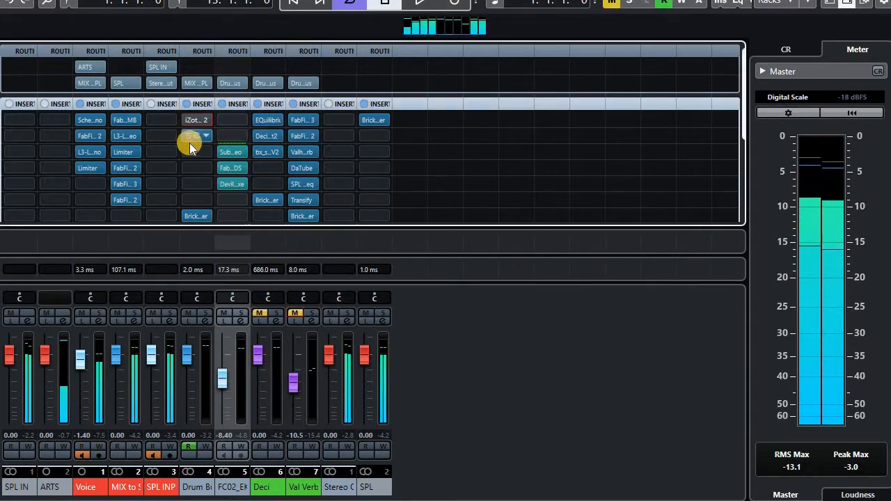
pyautogui.click(222, 153)
pyautogui.click(223, 169)
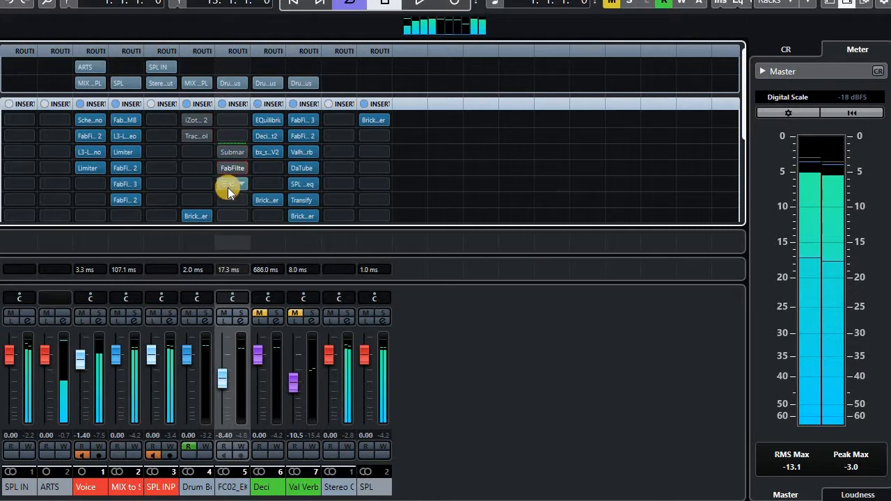
pyautogui.click(228, 185)
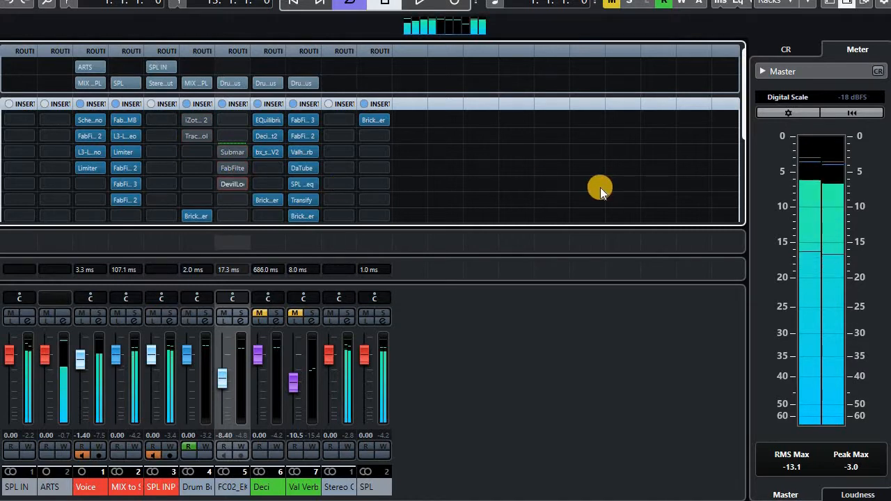
pyautogui.press('space')
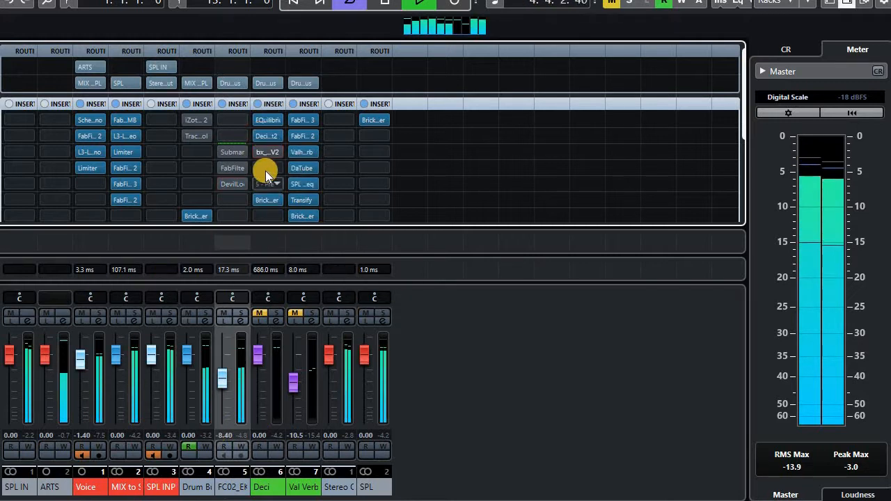
# Step: Unmute the Deci and Val Verb channels and reactivate the third-slot insert on the FC02_EK31_SFX_BB channel during playback
pyautogui.click(298, 296)
pyautogui.click(259, 314)
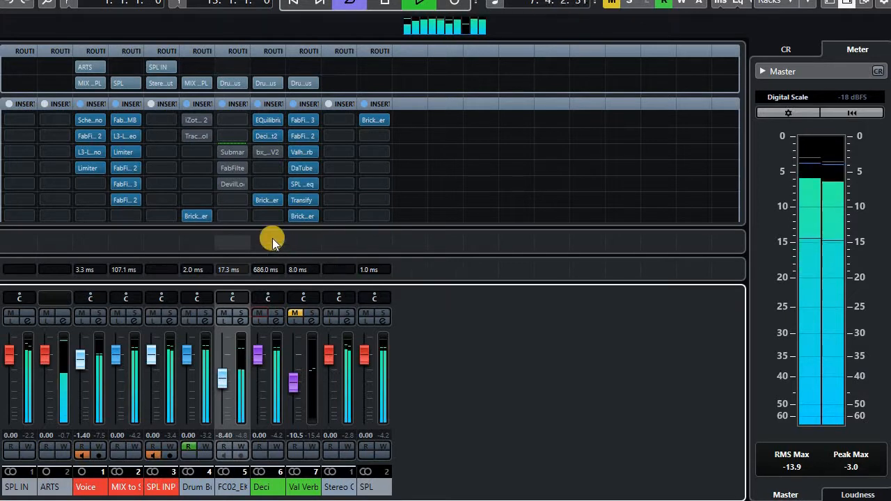
pyautogui.click(221, 150)
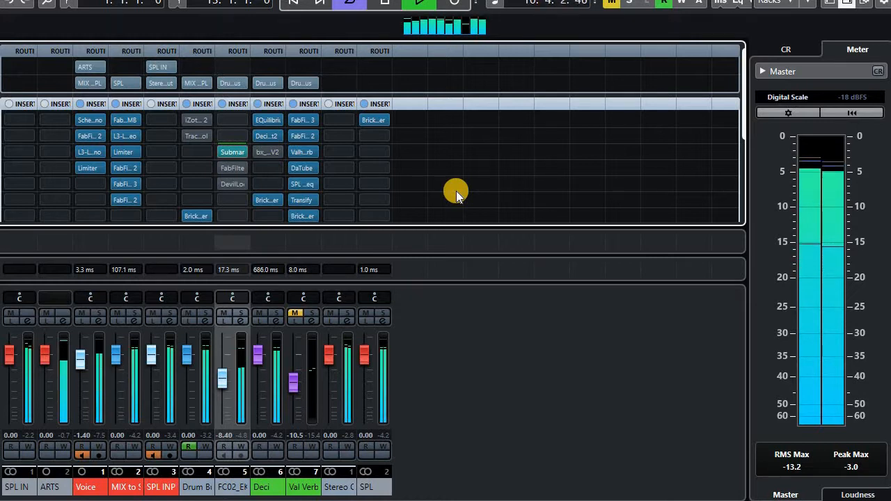
pyautogui.click(294, 314)
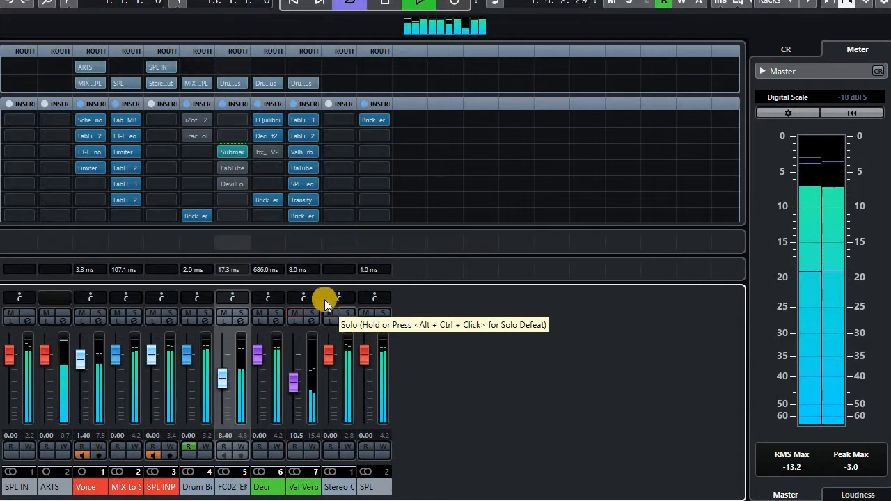
# Step: Reactivate the remaining two inserts on the FC02_EK31_SFX_BB channel and the first two inserts on the Drum Bus
pyautogui.click(222, 185)
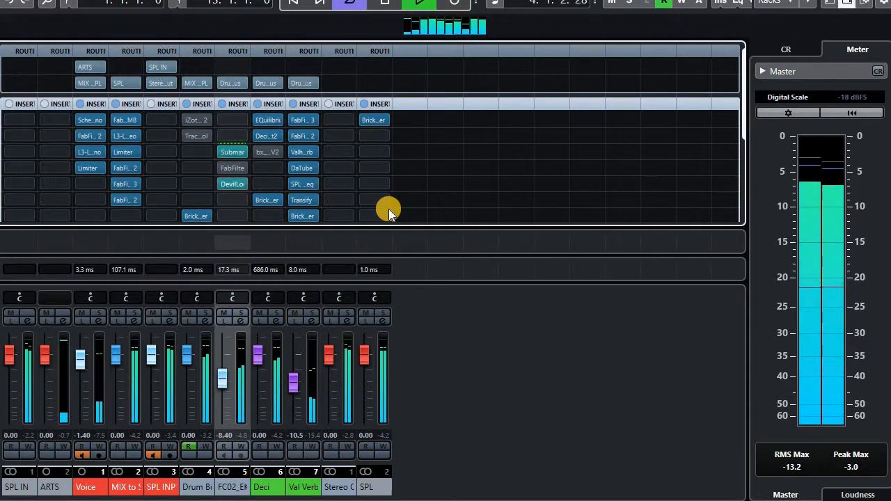
pyautogui.click(224, 165)
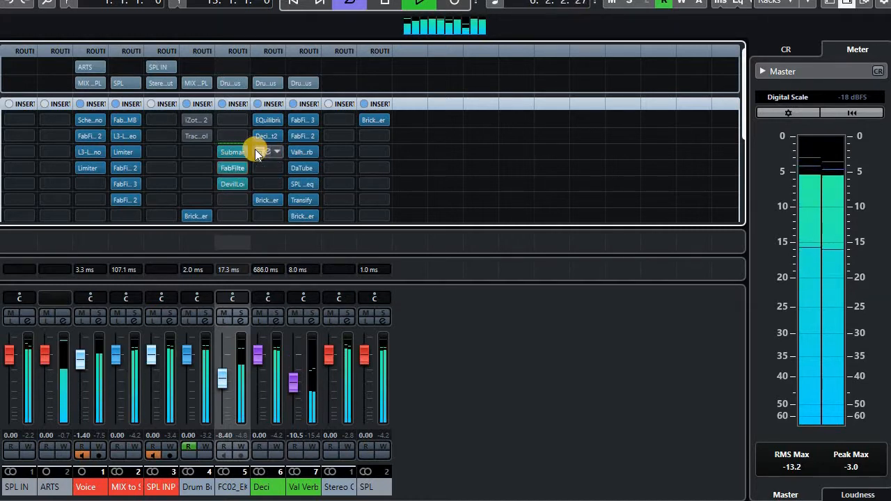
pyautogui.click(194, 122)
pyautogui.click(197, 135)
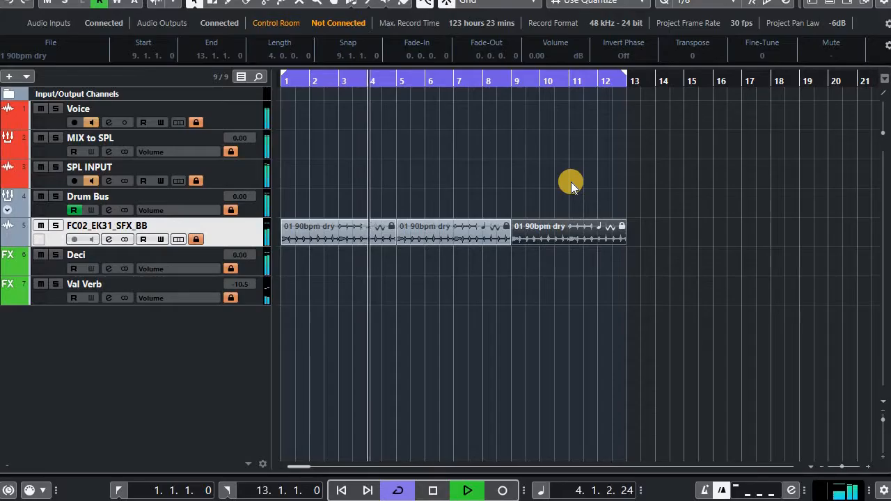
# Step: Show the Drum Bus automation lanes in the project window to examine the dry mix, wet mix and trim curves, and stop playback
pyautogui.press('F3')
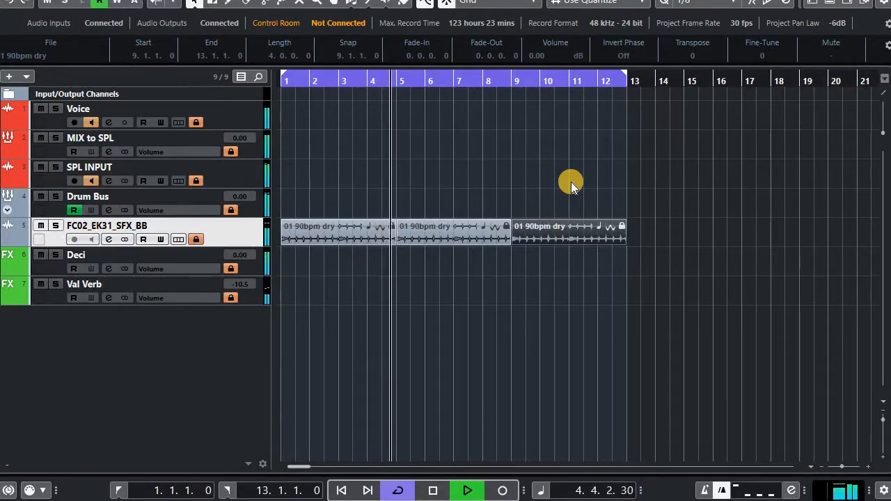
pyautogui.click(8, 239)
pyautogui.click(8, 237)
pyautogui.click(7, 209)
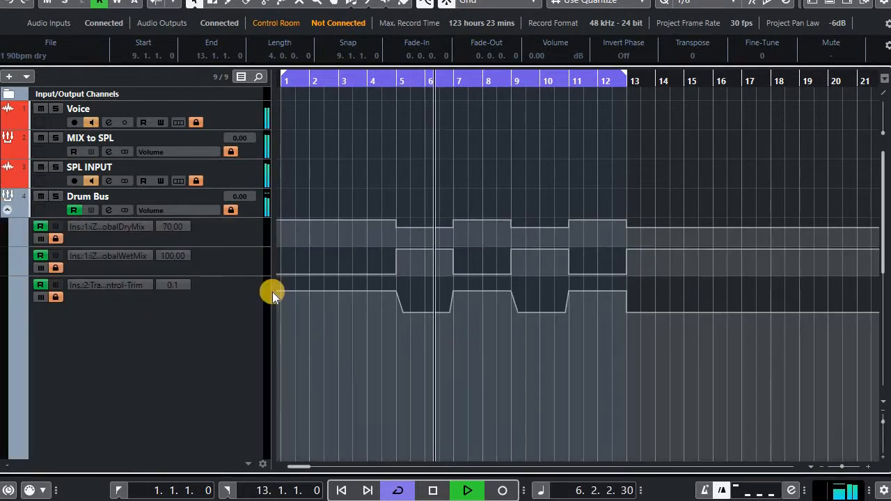
pyautogui.click(883, 402)
pyautogui.click(803, 258)
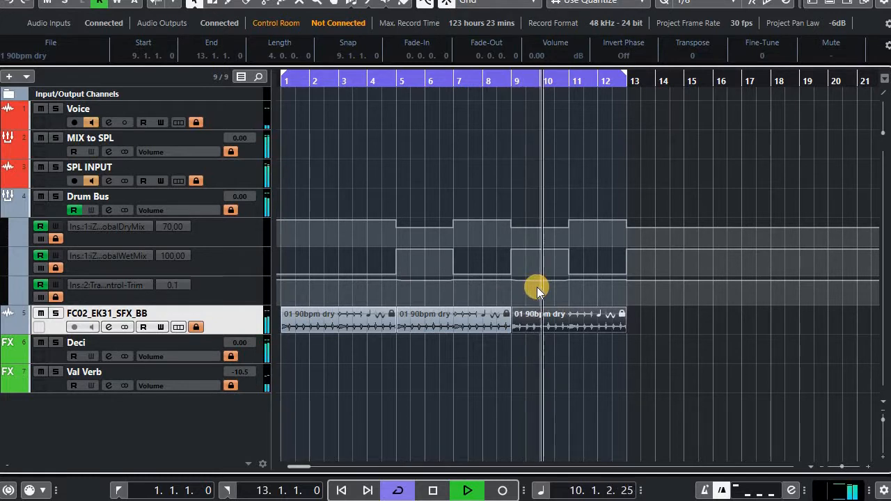
pyautogui.press('space')
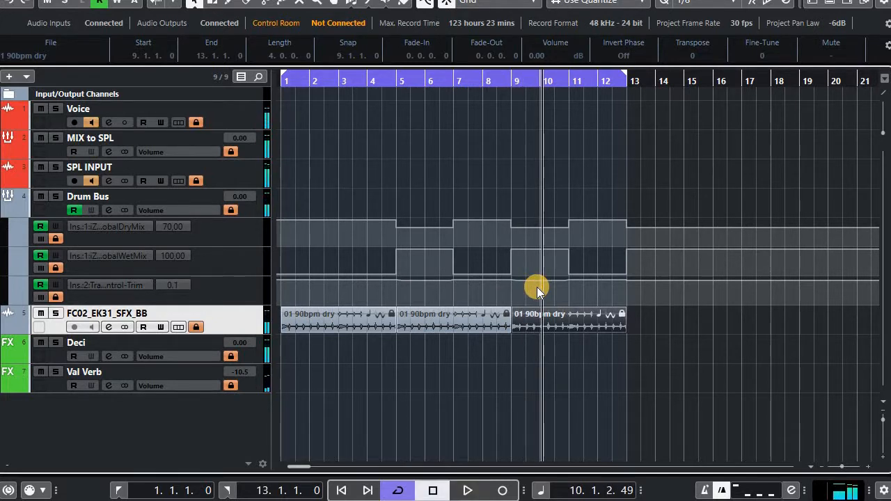
# Step: Unlock the FC02_EK31_SFX_BB track and duplicate its last 01 90bpm dry clip so the copy starts at bar 13
pyautogui.press('KP_2')
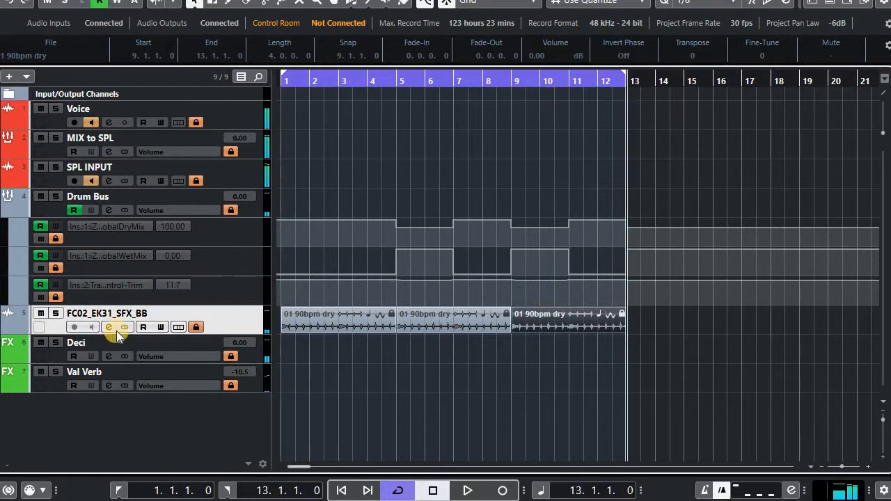
pyautogui.click(197, 326)
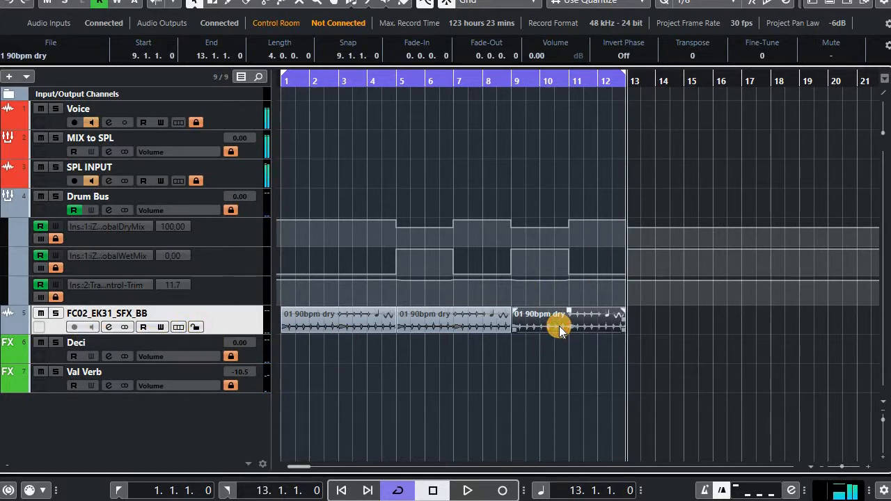
pyautogui.hotkey('ctrl', 'd')
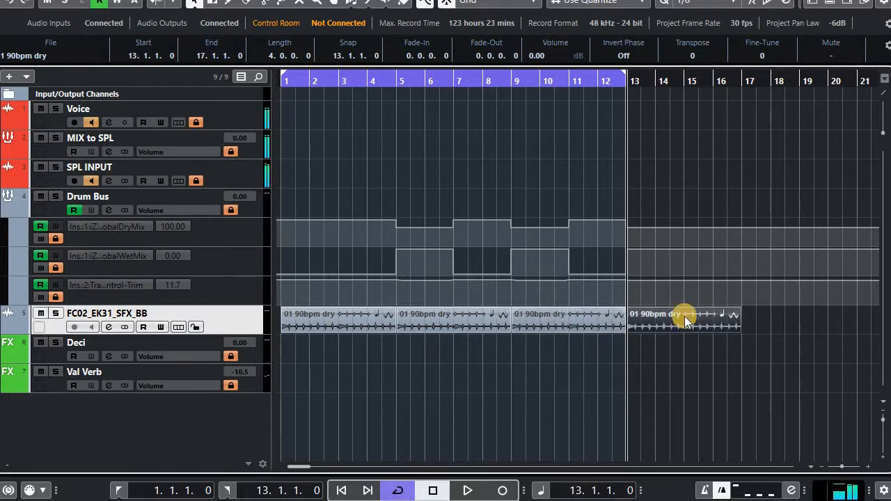
# Step: Set the loop locators around the duplicated clip from bar 13 to bar 17 and lock the FC02_EK31_SFX_BB track again
pyautogui.moveTo(684, 316)
pyautogui.hotkey('shift', 'p')
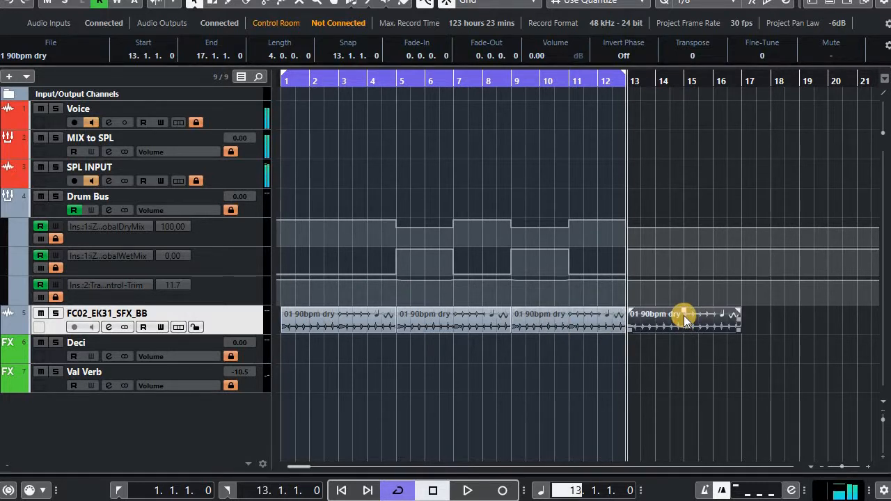
pyautogui.press('Escape')
pyautogui.press('p')
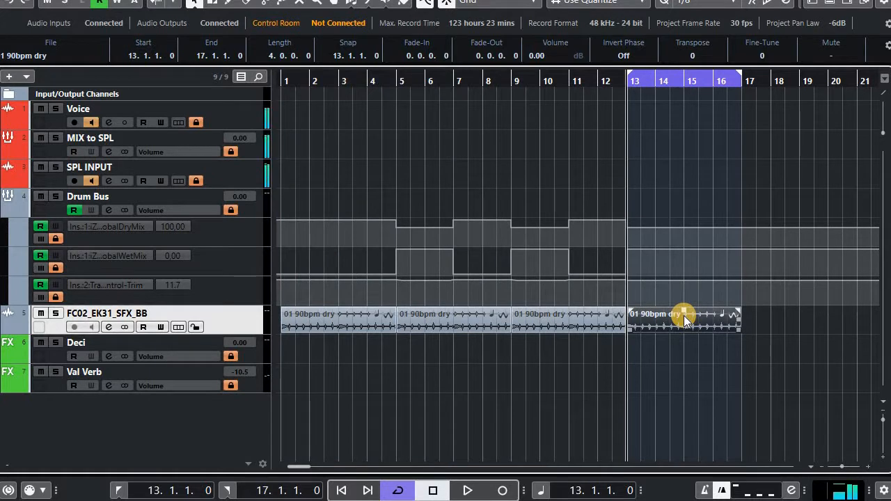
pyautogui.click(197, 327)
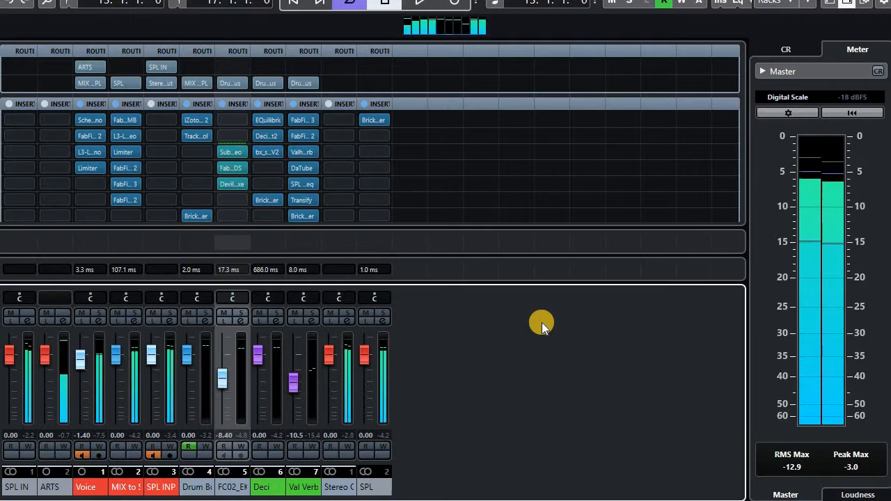
# Step: Hide the Drum Bus automation lanes and add a stereo group track named Verb Sub below the Drum Bus
pyautogui.press('F3')
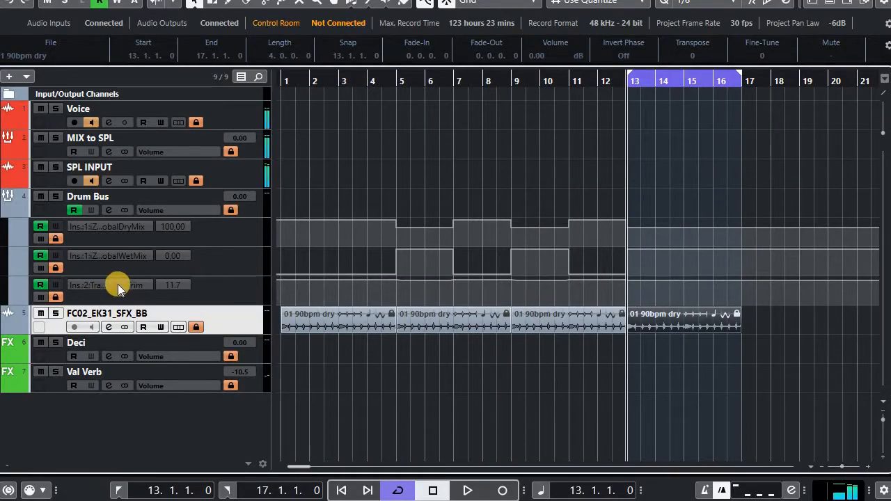
pyautogui.click(13, 209)
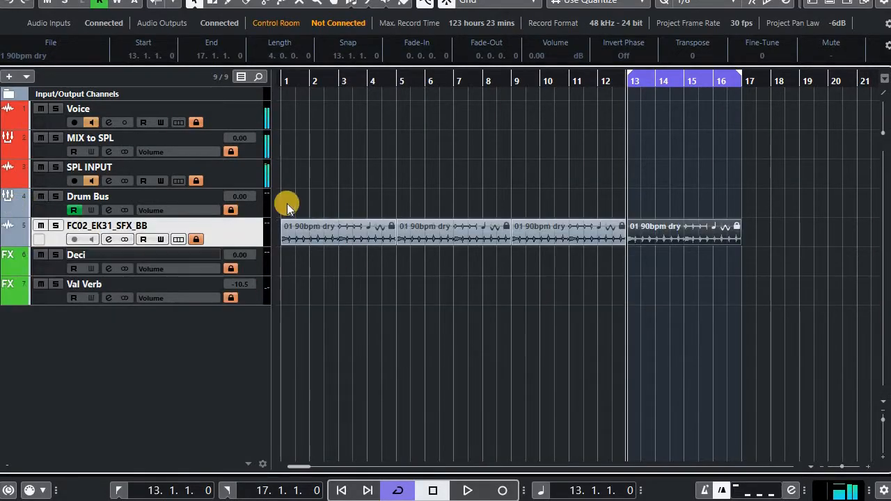
pyautogui.click(252, 209)
pyautogui.rightClick(251, 209)
pyautogui.moveTo(313, 217)
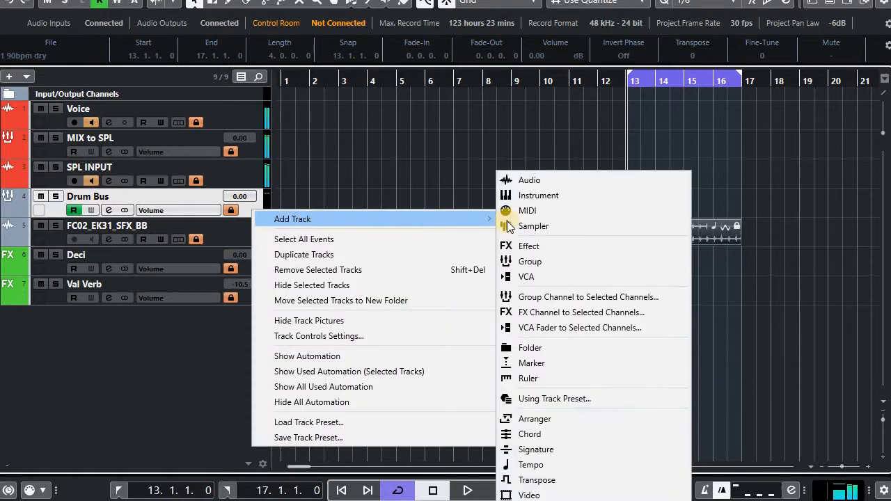
pyautogui.click(559, 261)
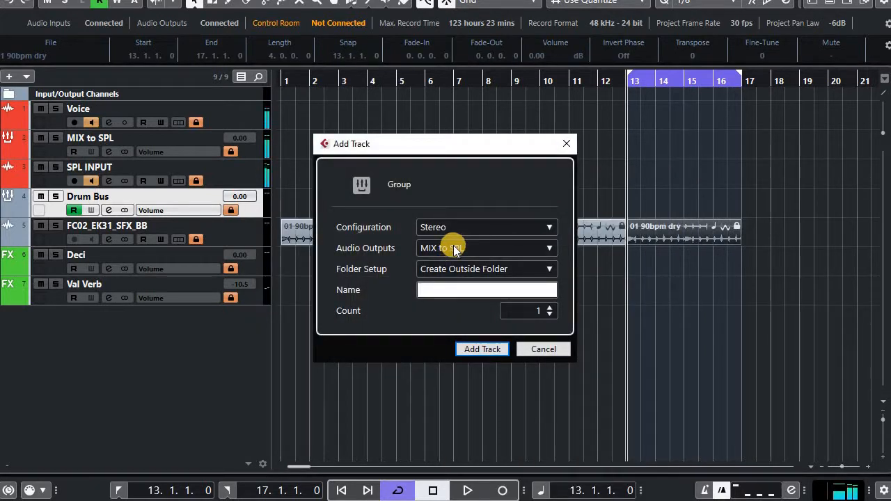
pyautogui.click(462, 292)
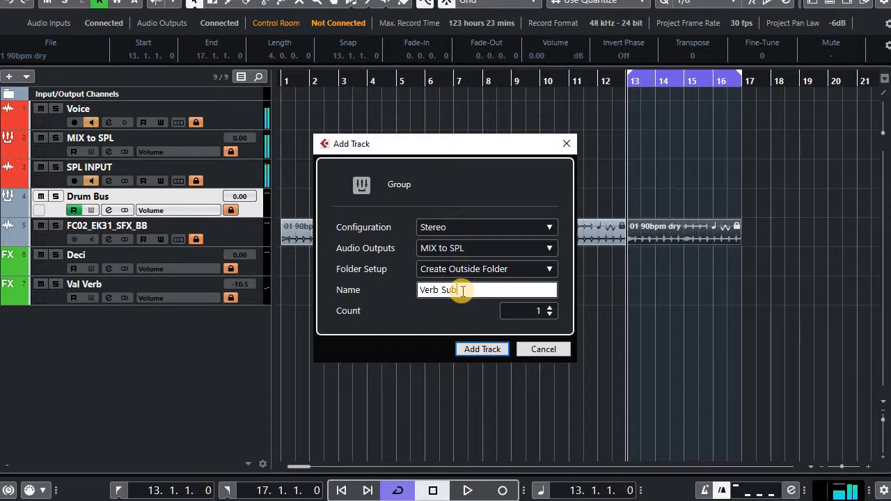
pyautogui.press('Return')
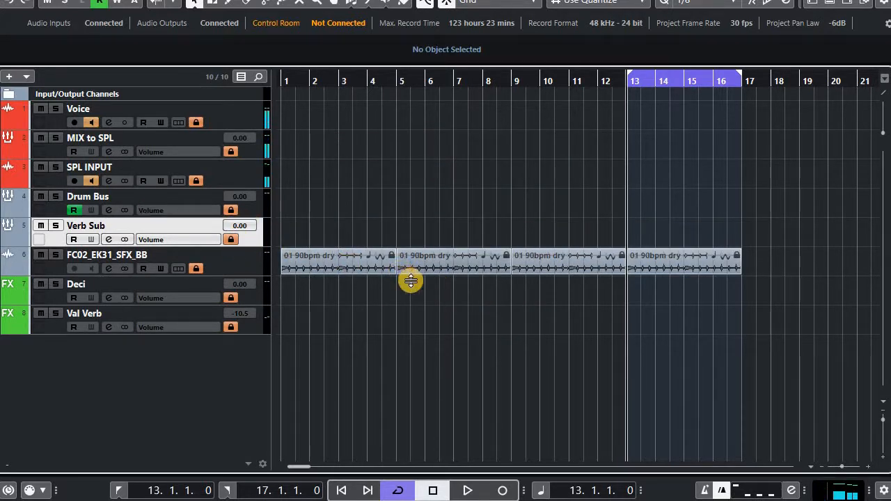
# Step: Colour the Verb Sub channel green in the mixer to match the Deci and Val Verb channels
pyautogui.press('F3')
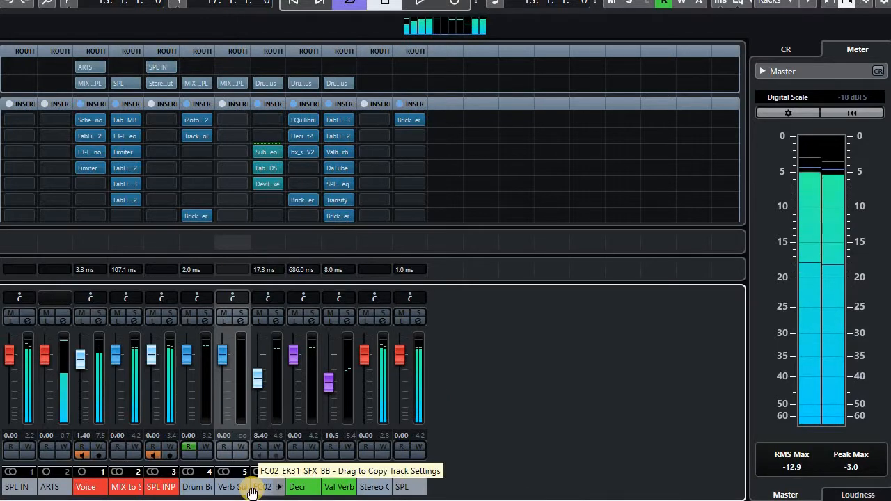
pyautogui.click(258, 470)
pyautogui.click(344, 412)
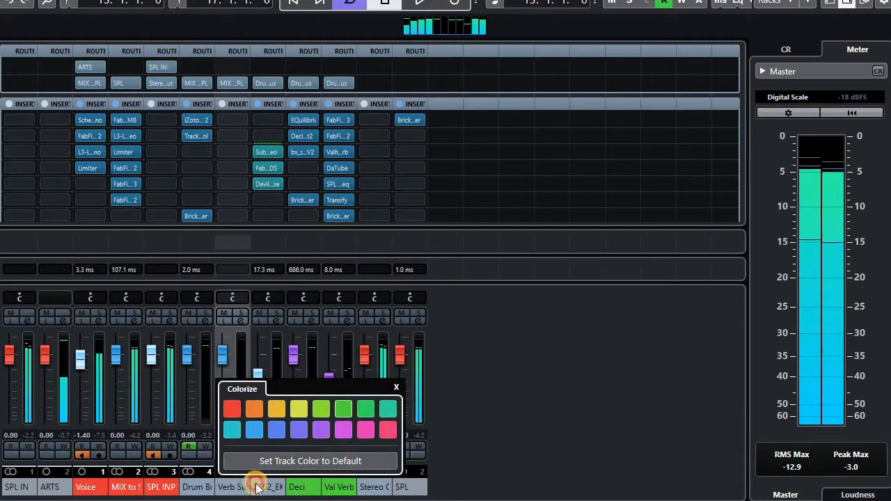
pyautogui.click(235, 488)
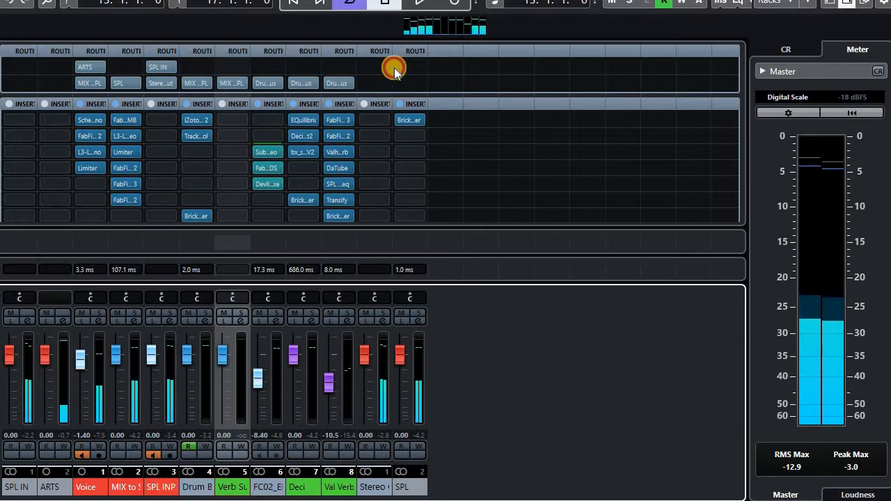
# Step: Route the Val Verb output to Verb Sub and the Verb Sub output to Drum Bus, and check the routing in playback
pyautogui.click(342, 83)
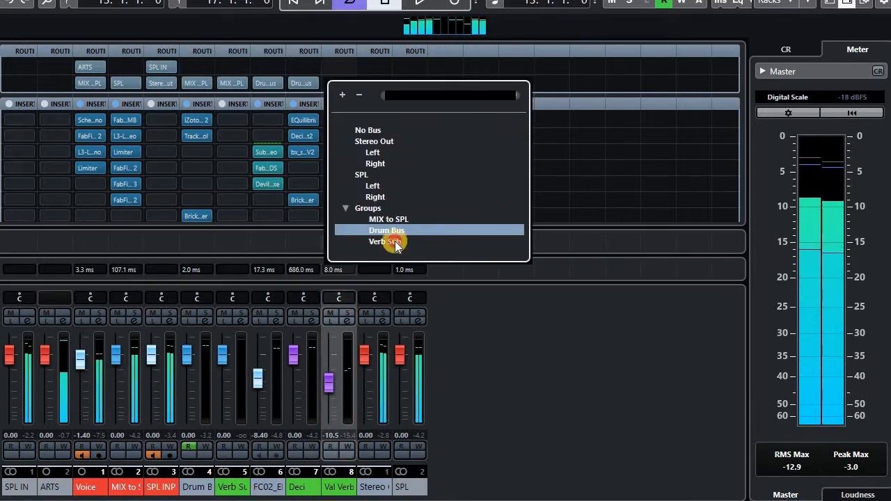
pyautogui.click(394, 241)
pyautogui.click(243, 81)
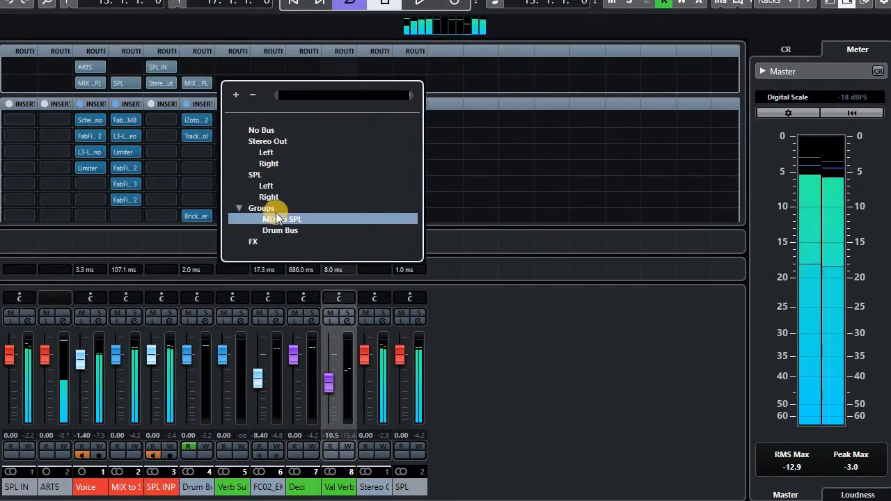
pyautogui.click(488, 228)
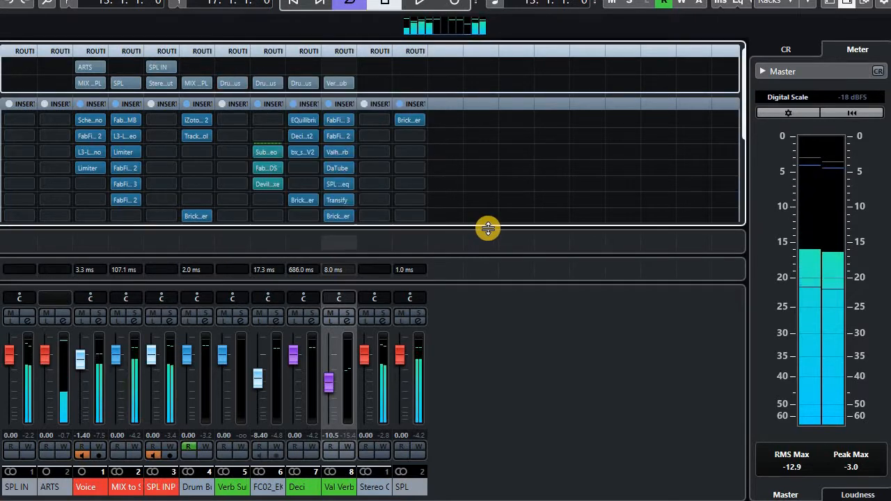
pyautogui.press('space')
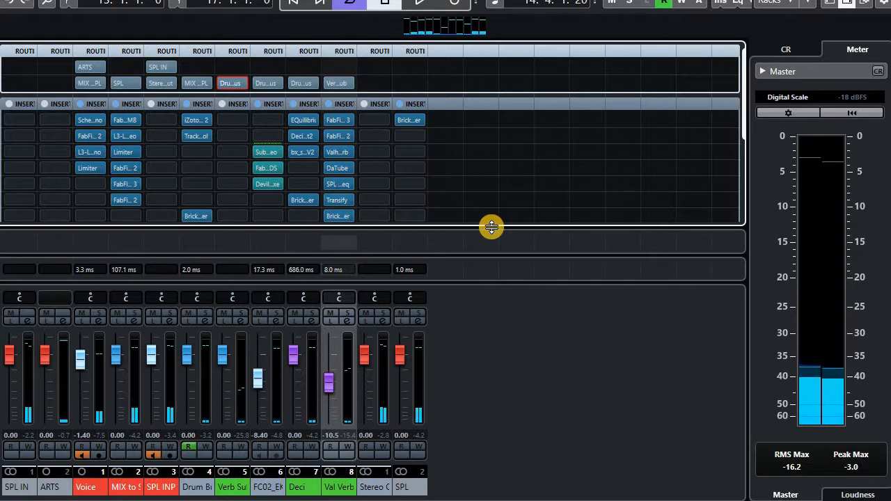
pyautogui.press('F3')
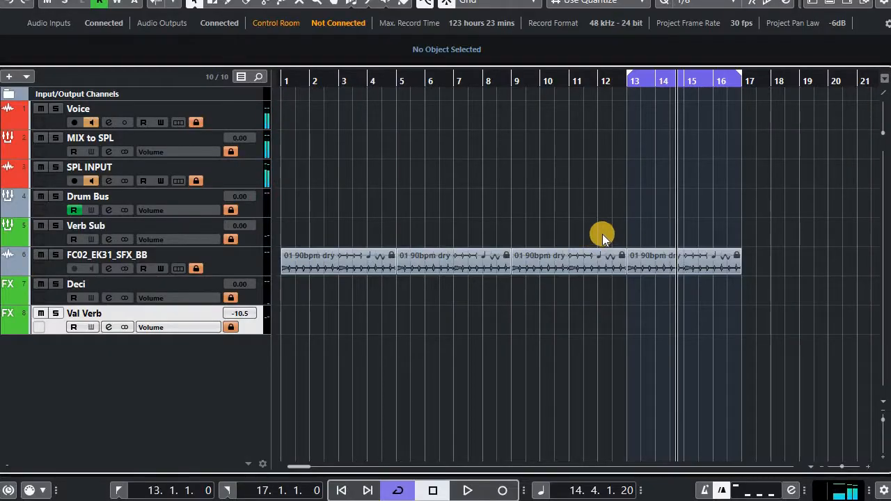
# Step: Play the loop from its start at bar 13 and check the channel levels in the mixer
pyautogui.press('KP_1')
pyautogui.press('space')
pyautogui.press('F3')
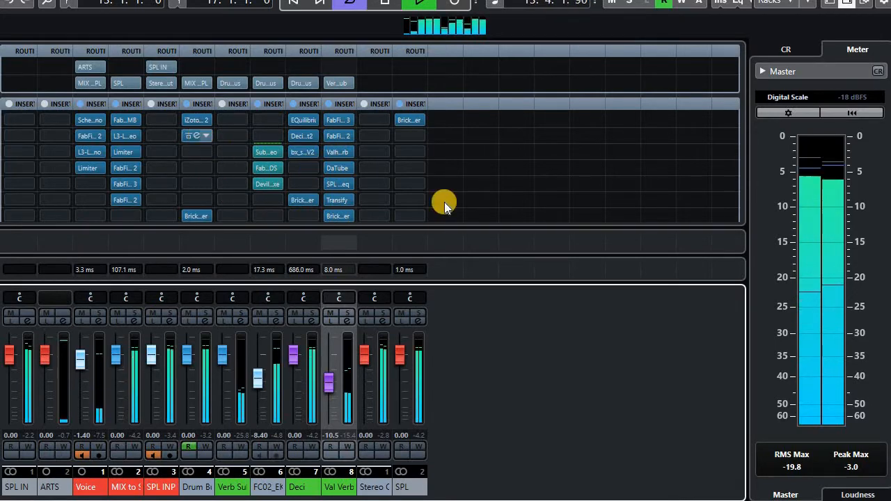
pyautogui.press('F3')
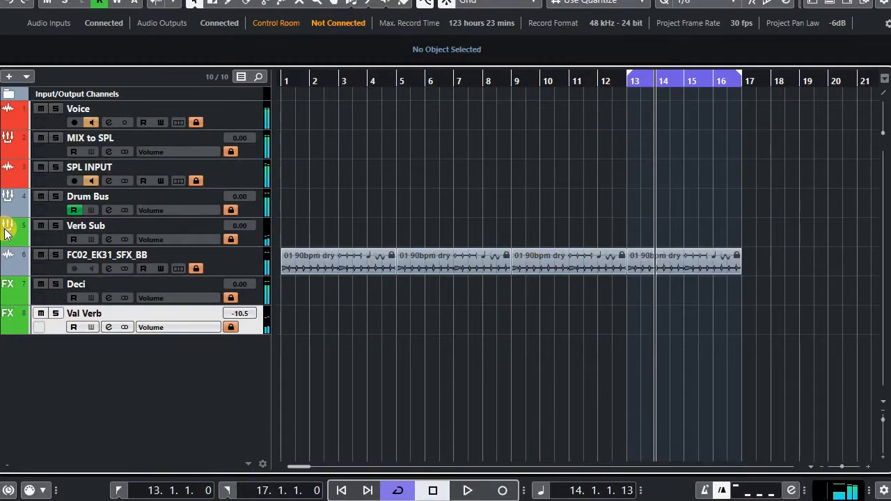
# Step: Show and unlock the three Drum Bus automation lanes, with the playback cursor placed at the bar 17 locator
pyautogui.click(7, 212)
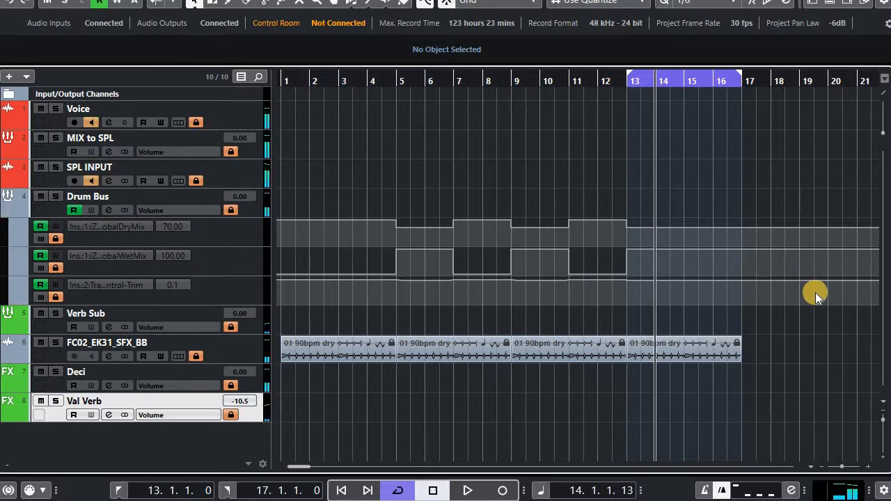
pyautogui.press('KP_2')
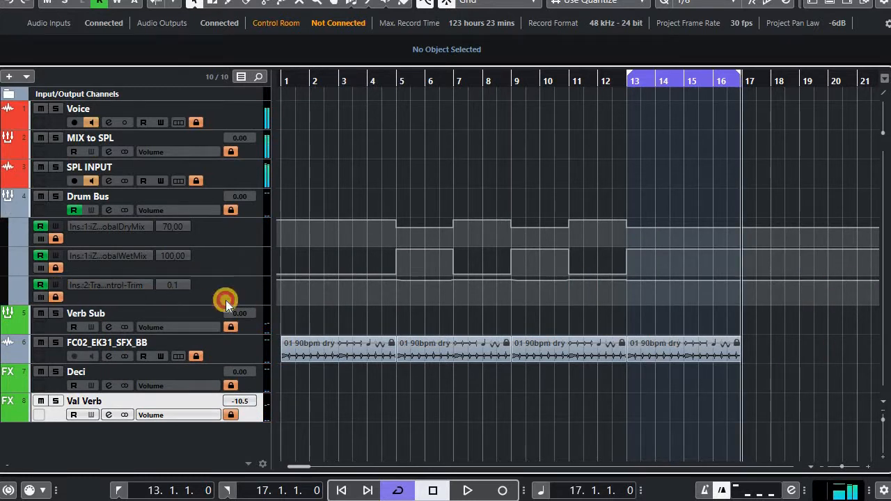
pyautogui.moveTo(641, 319); pyautogui.dragTo(610, 197)
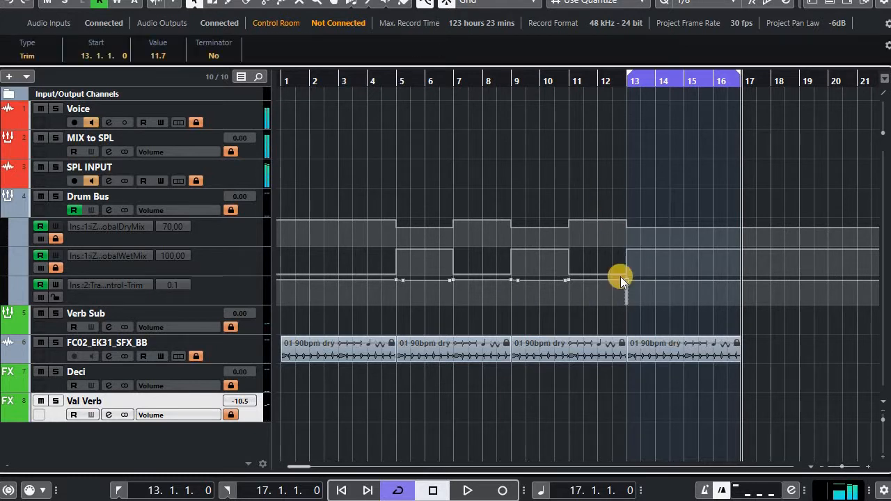
pyautogui.click(54, 268)
pyautogui.click(53, 238)
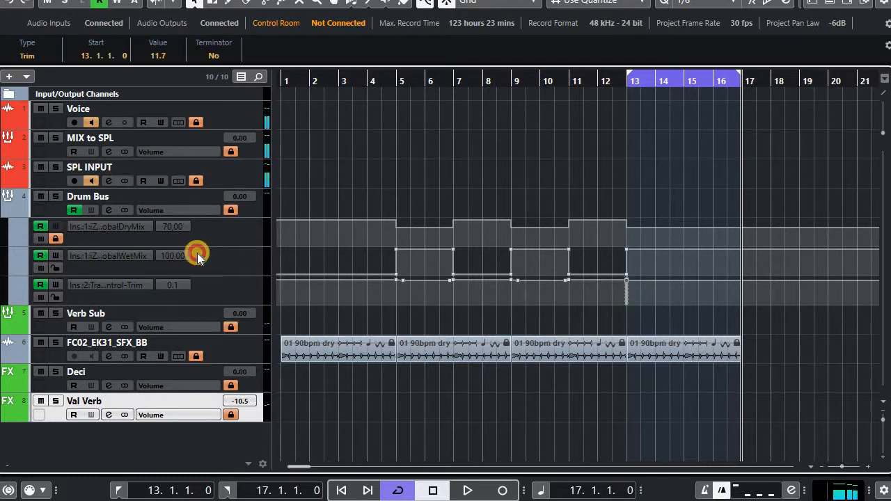
pyautogui.click(652, 314)
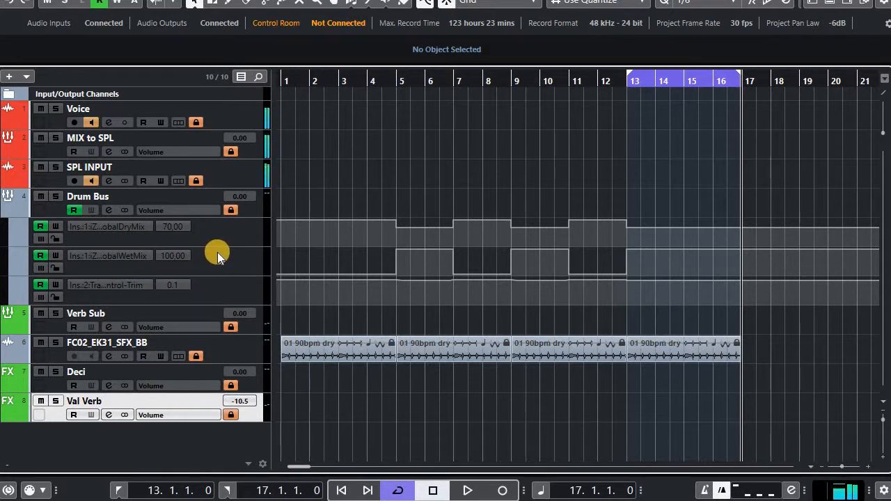
# Step: Move the bar 13 automation points of all three Drum Bus lanes to the cursor at bar 17 and lock the lanes again
pyautogui.moveTo(673, 331); pyautogui.dragTo(601, 193)
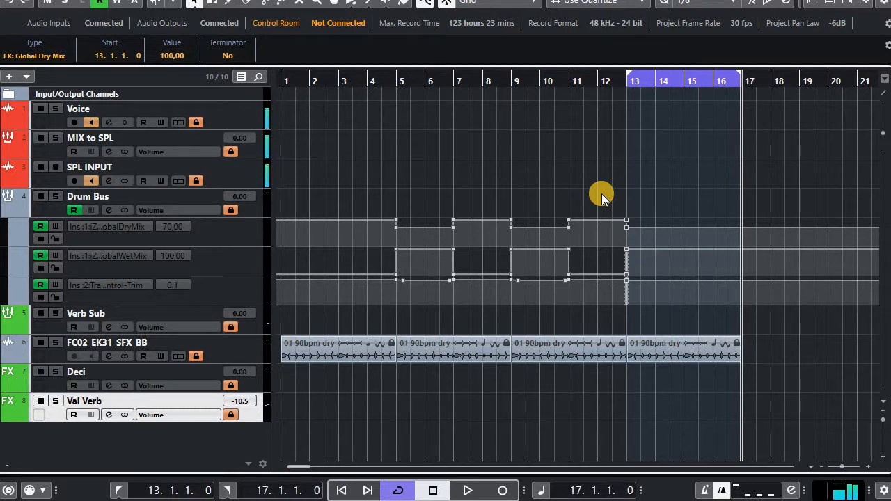
pyautogui.hotkey('ctrl', 'l')
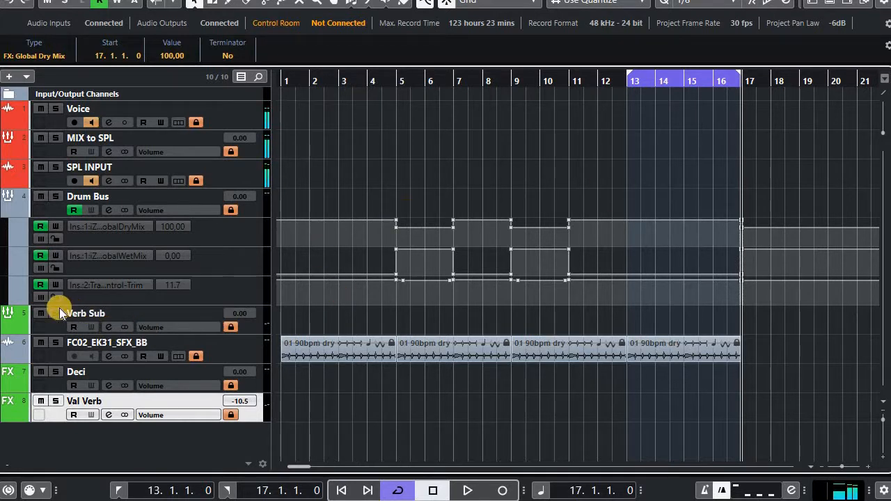
pyautogui.click(56, 284)
pyautogui.click(56, 239)
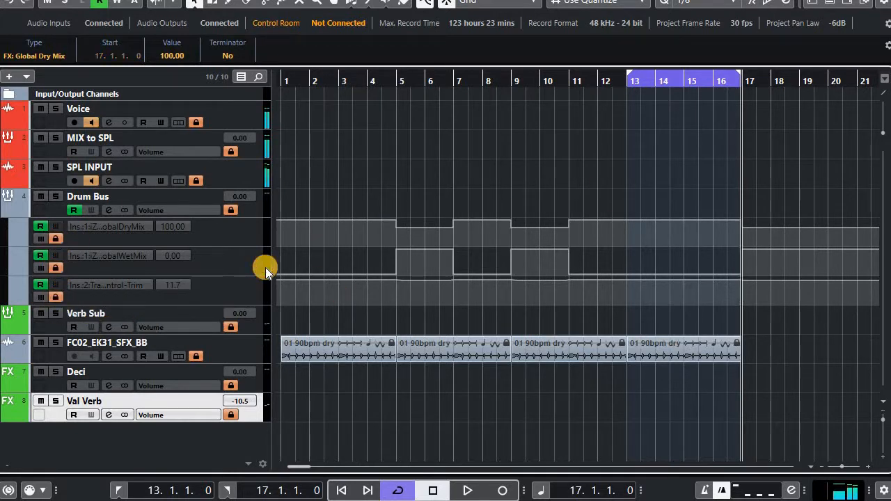
# Step: Play the loop and load the Soundtoys PanMan plug-in into the second insert slot of the Verb Sub channel
pyautogui.press('space')
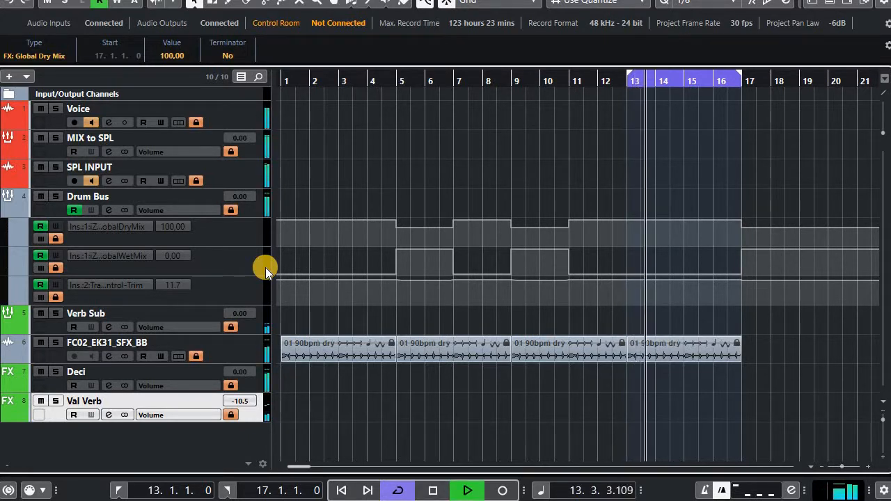
pyautogui.press('F3')
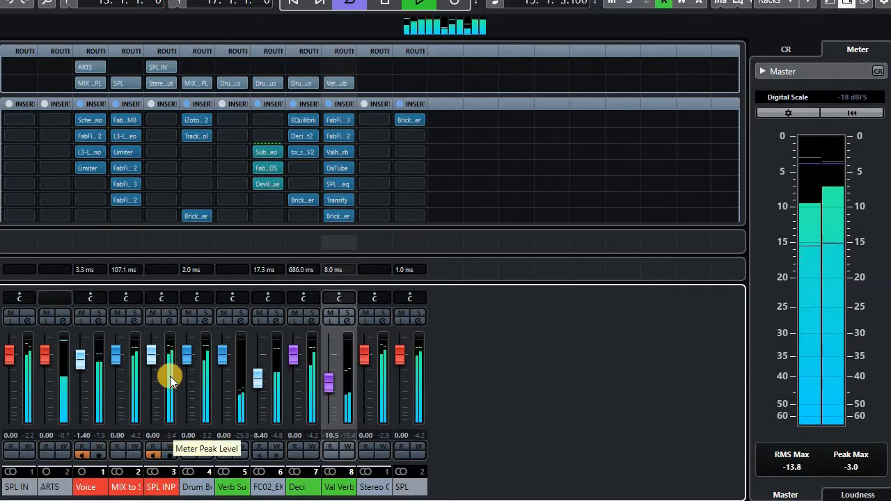
pyautogui.click(242, 137)
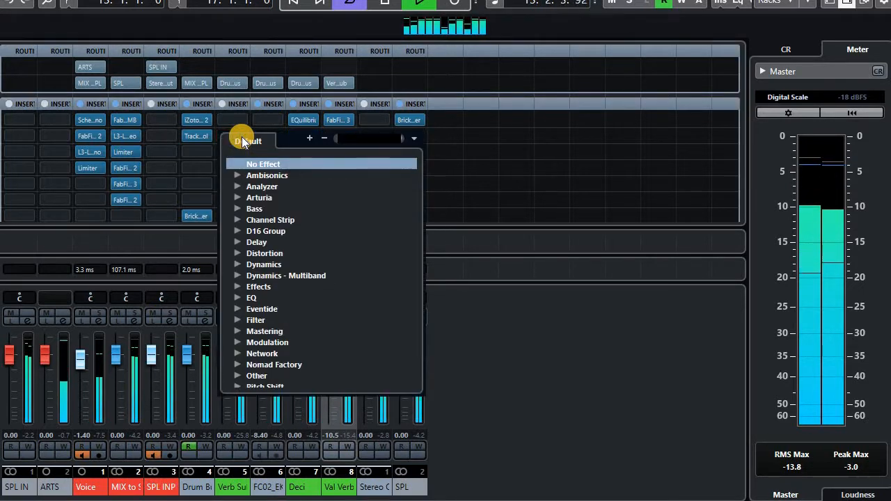
pyautogui.write('pan')
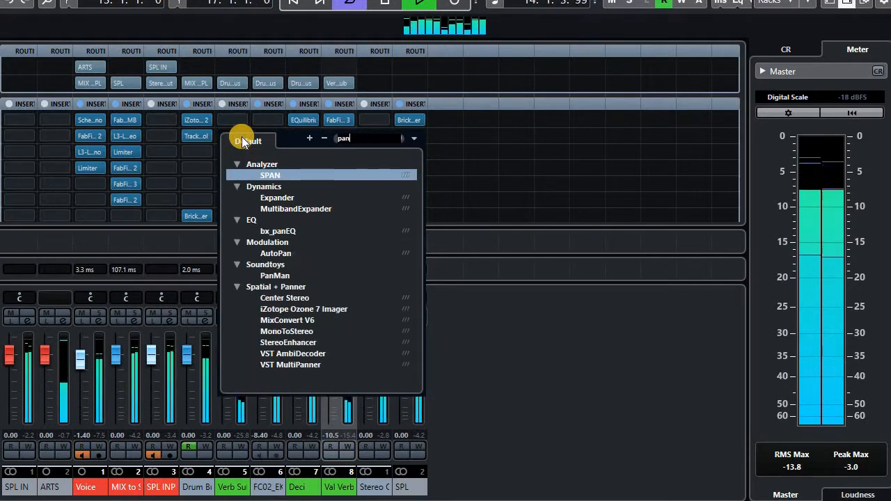
pyautogui.click(285, 278)
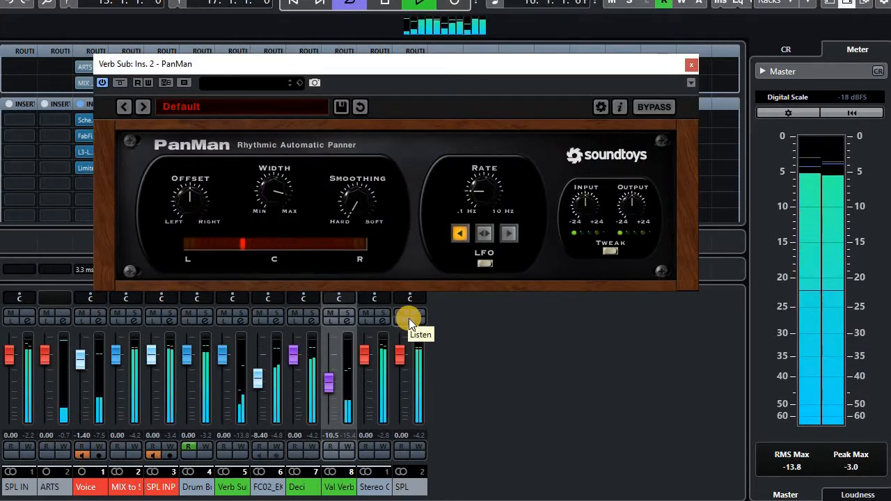
# Step: Set PanMan's modulation mode to Rhythm Step after trying Rhythm Shape, and turn its smoothing to Hard
pyautogui.click(485, 265)
pyautogui.click(487, 266)
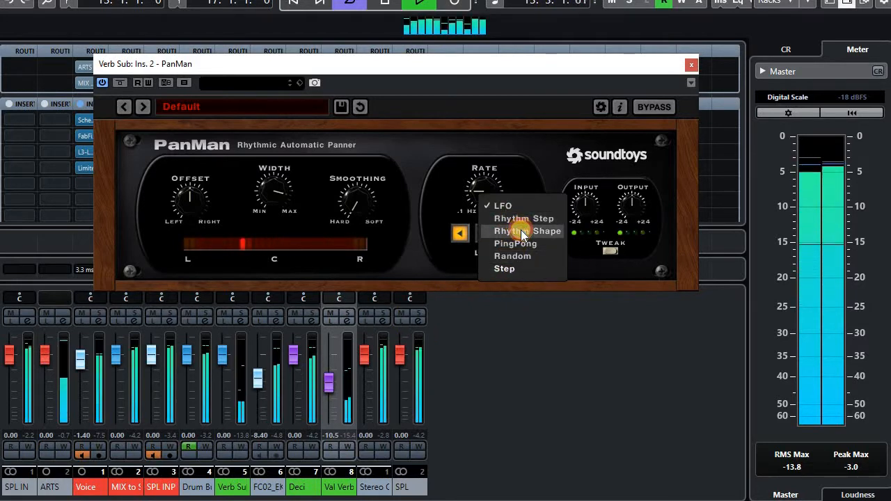
pyautogui.click(522, 231)
pyautogui.click(505, 254)
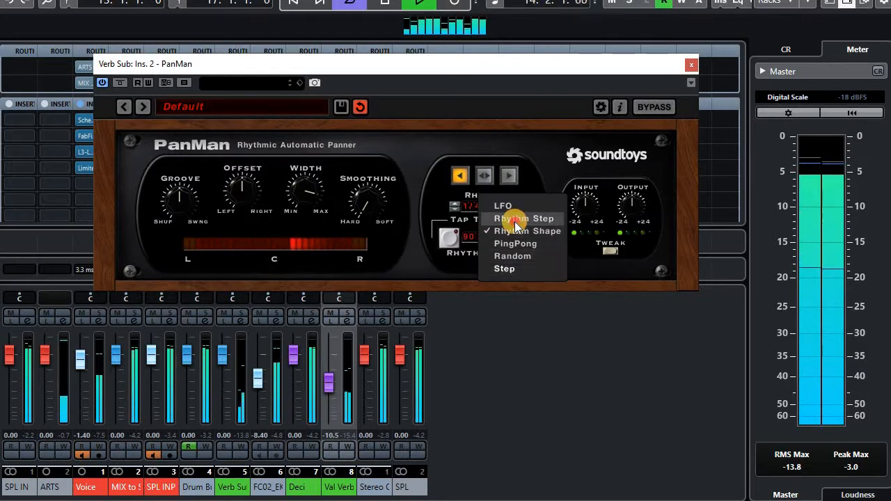
pyautogui.click(511, 221)
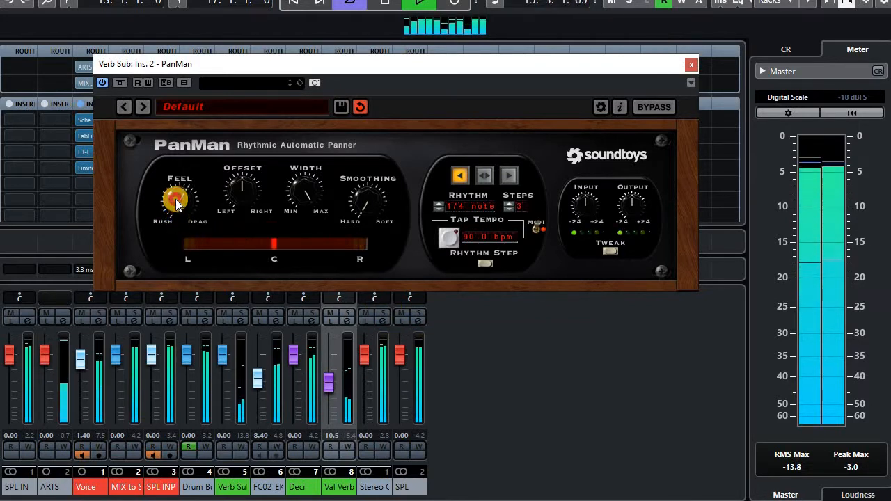
pyautogui.moveTo(375, 207)
pyautogui.mouseDown()
pyautogui.moveTo(391, 116)
pyautogui.moveTo(378, 222)
pyautogui.moveTo(384, 271)
pyautogui.mouseUp()
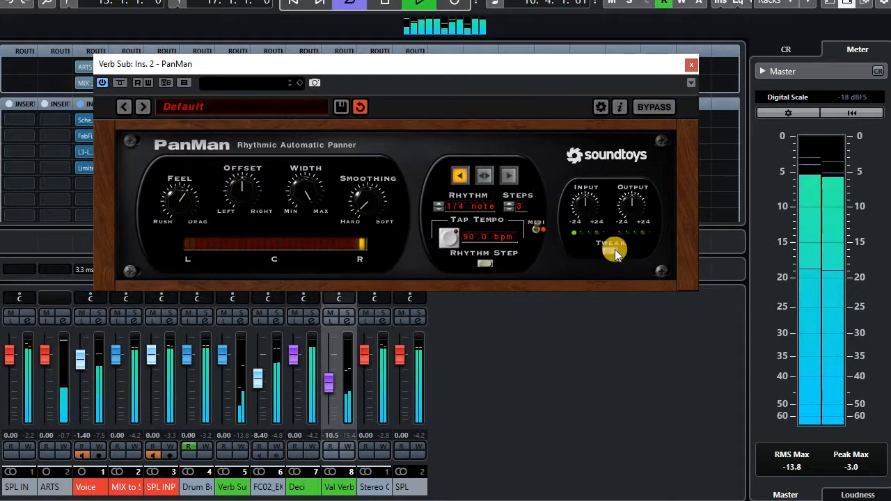
# Step: Try the 1/2 note and 1/8th rhythm values in PanMan and return the rhythm to 1/4 note
pyautogui.click(442, 205)
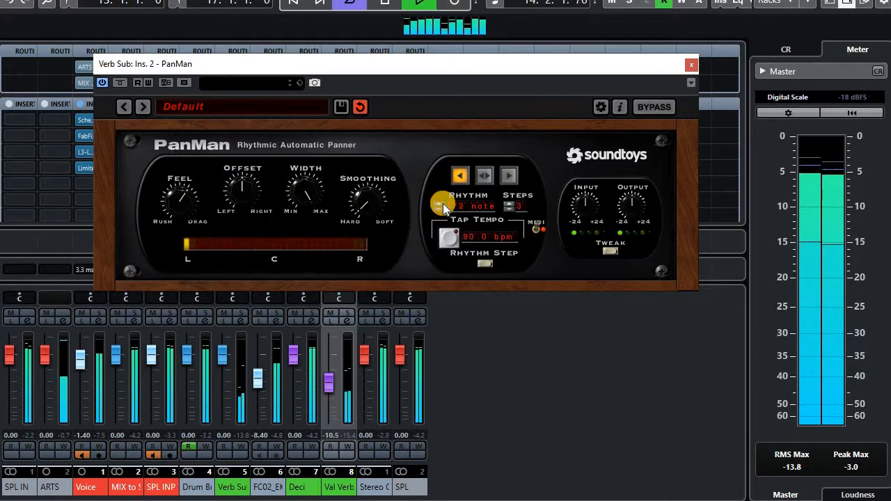
pyautogui.click(441, 209)
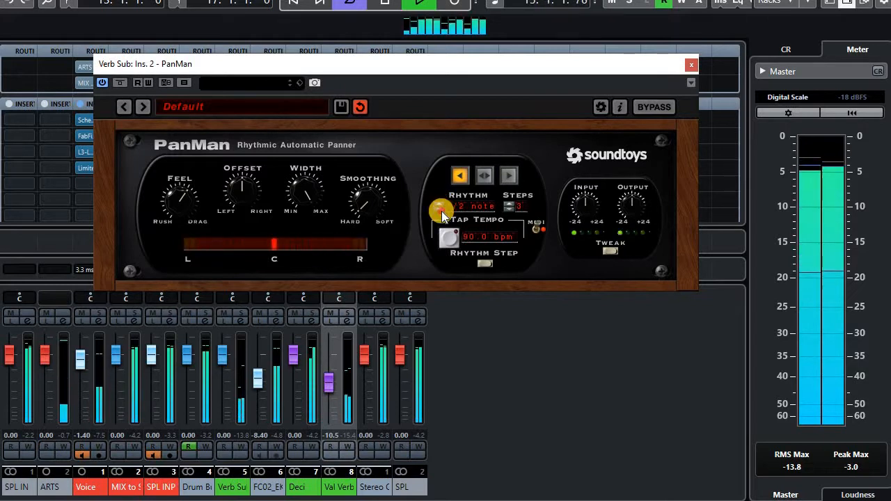
pyautogui.click(441, 211)
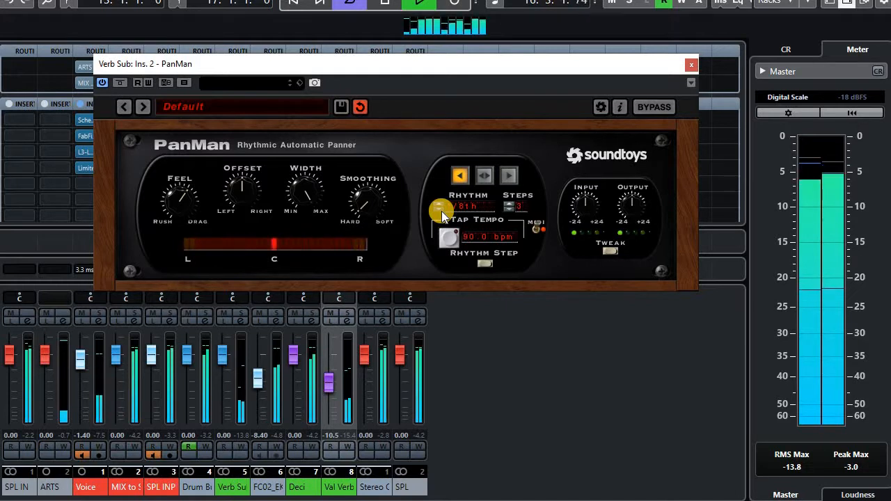
pyautogui.click(442, 205)
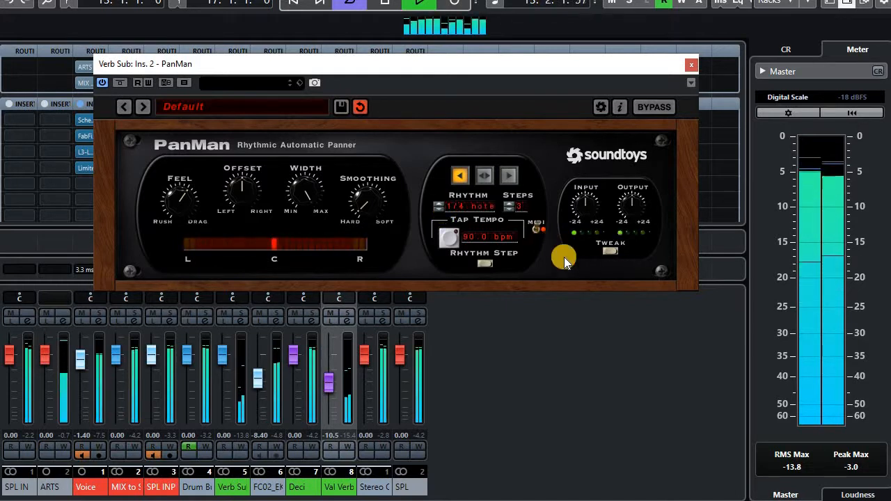
# Step: Open PanMan's Tweak section, audition the Op-Amp, Squash and Crunch analog styles, and settle on Dirt
pyautogui.click(611, 250)
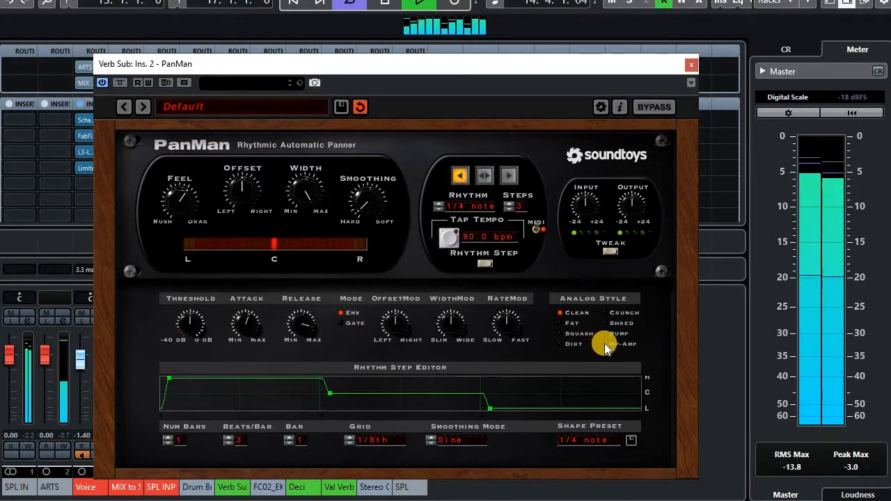
pyautogui.click(619, 344)
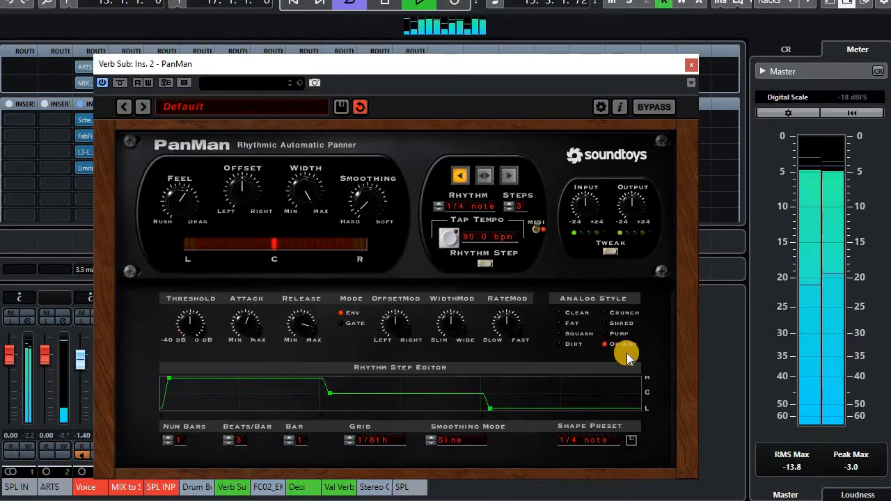
pyautogui.click(560, 333)
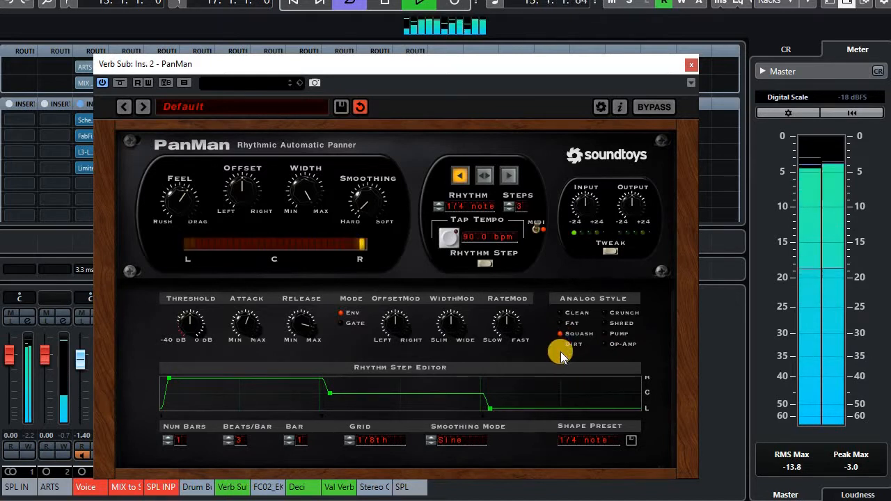
pyautogui.click(606, 313)
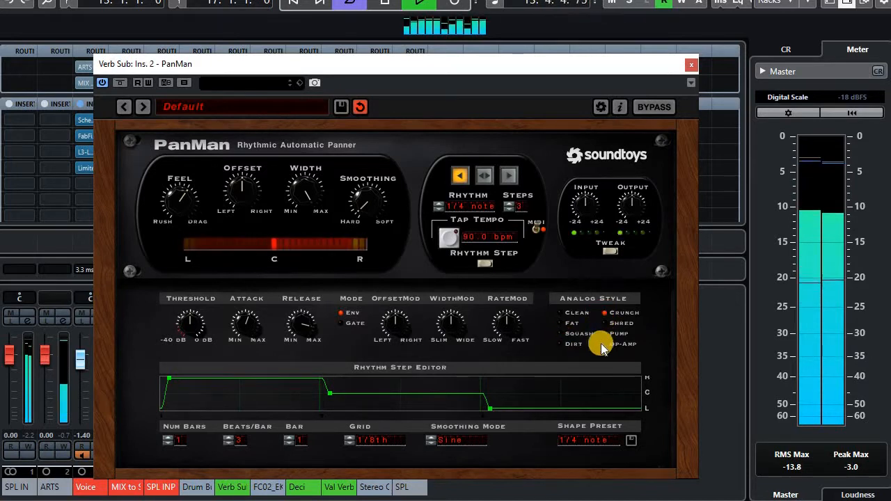
pyautogui.click(565, 347)
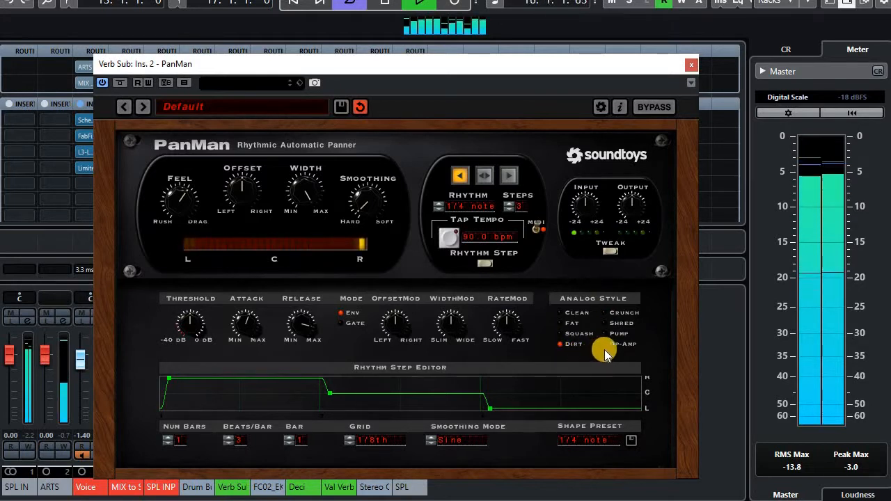
pyautogui.click(605, 346)
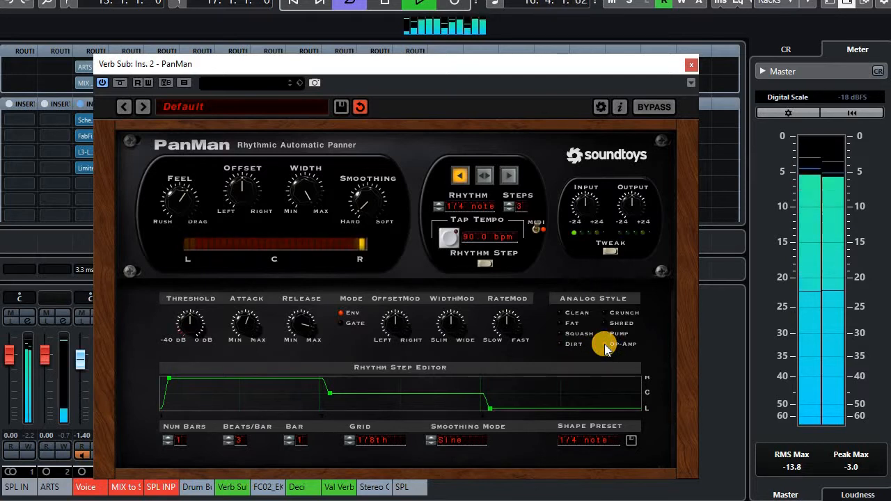
pyautogui.click(560, 350)
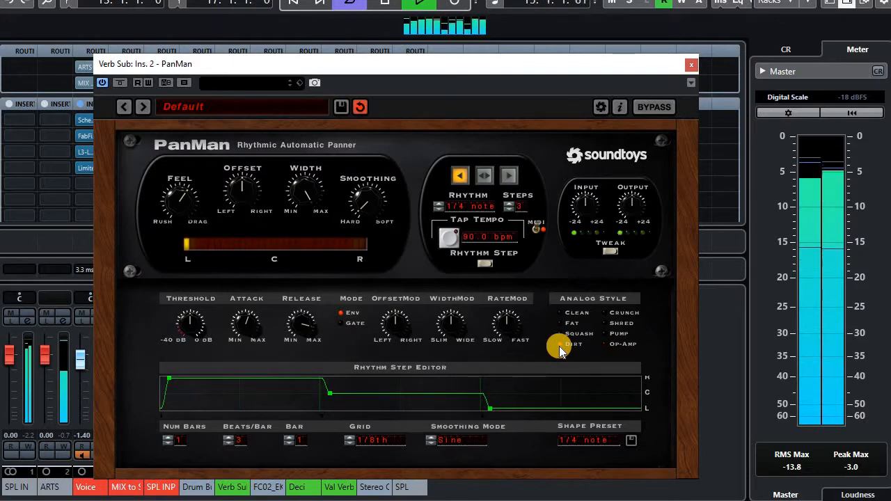
pyautogui.click(478, 267)
pyautogui.click(415, 271)
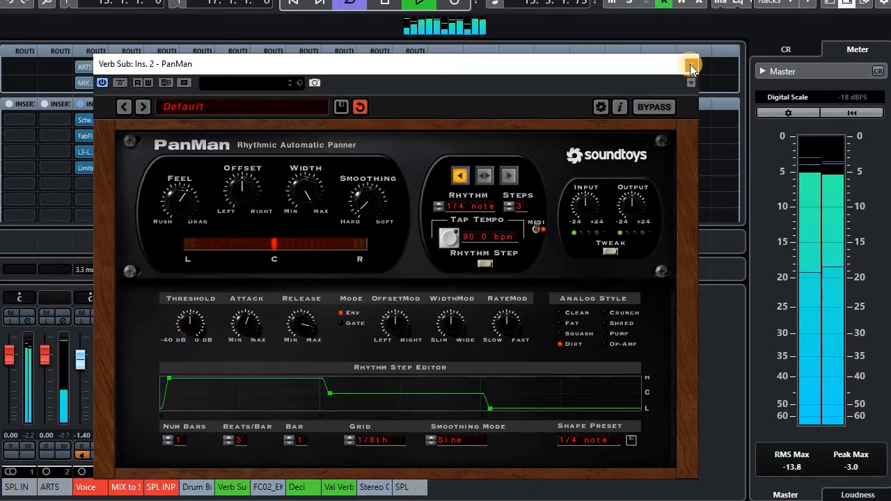
# Step: Adjust PanMan's width, close the plug-in window, and compare the loop with the PanMan insert bypassed and active
pyautogui.moveTo(305, 183); pyautogui.dragTo(316, 160)
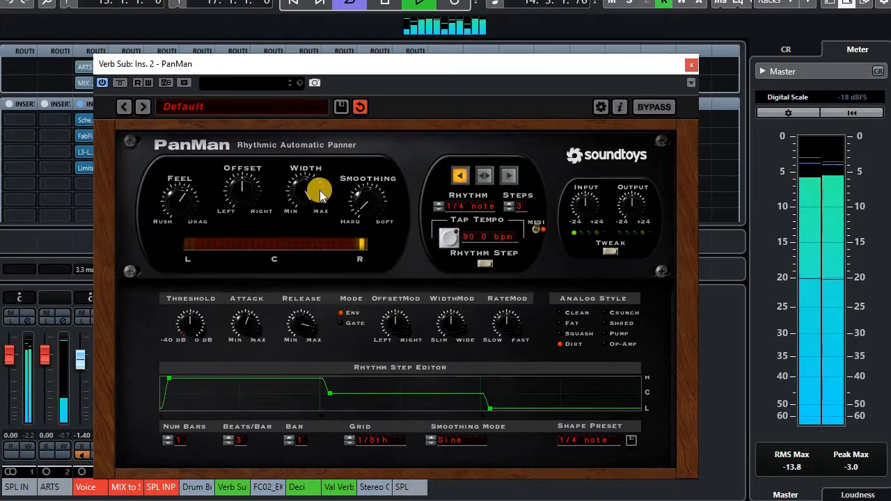
pyautogui.click(692, 64)
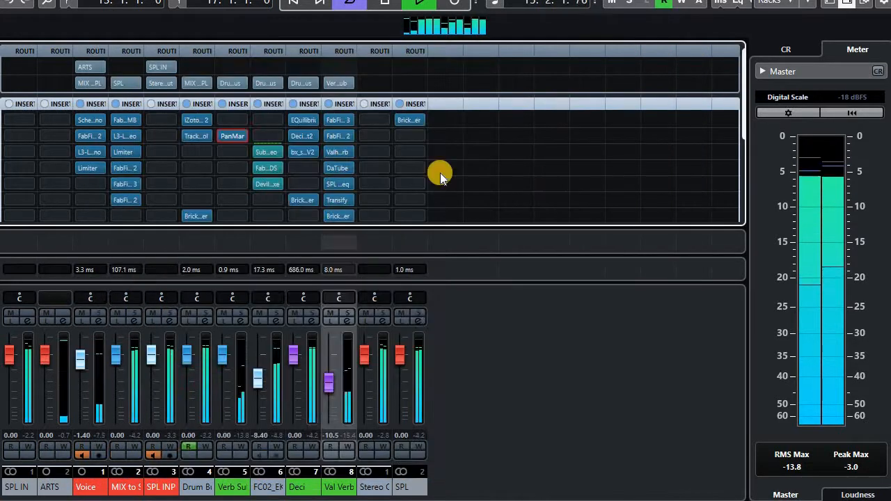
pyautogui.click(225, 134)
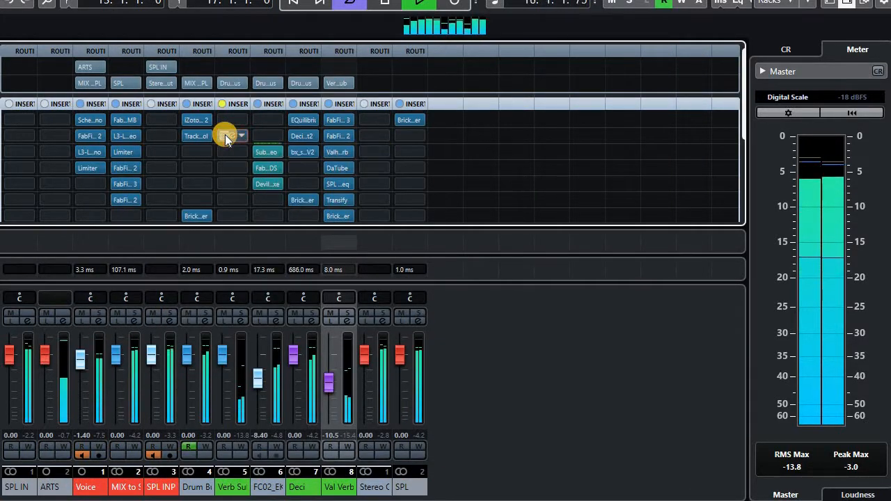
pyautogui.click(225, 136)
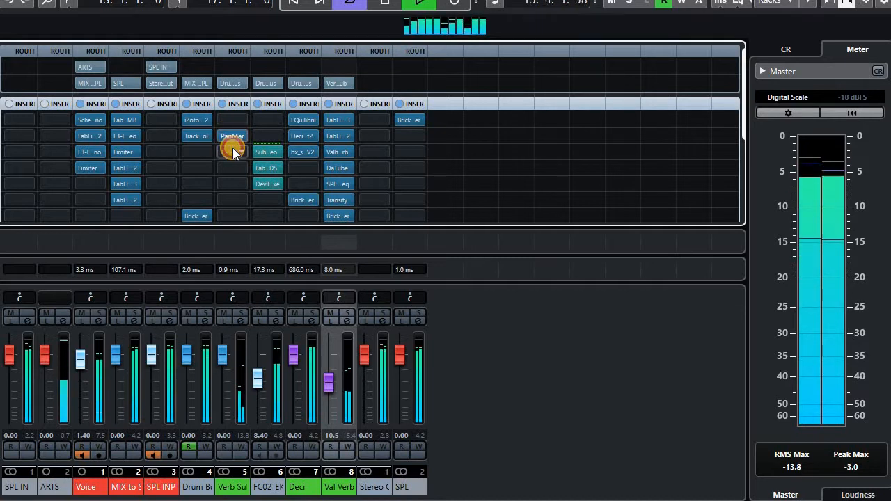
# Step: Load the IVGI2 saturation plug-in into the third insert slot of the Verb Sub channel and close its window
pyautogui.click(233, 150)
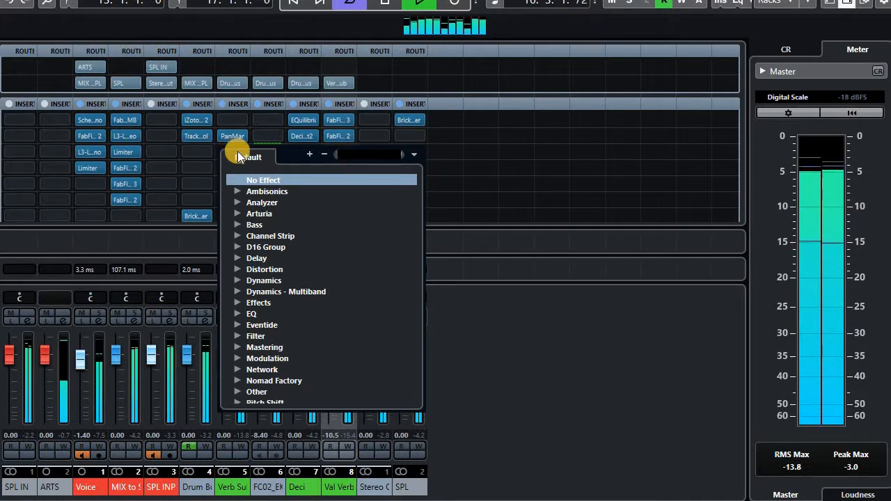
pyautogui.scroll(-2, 268, 343)
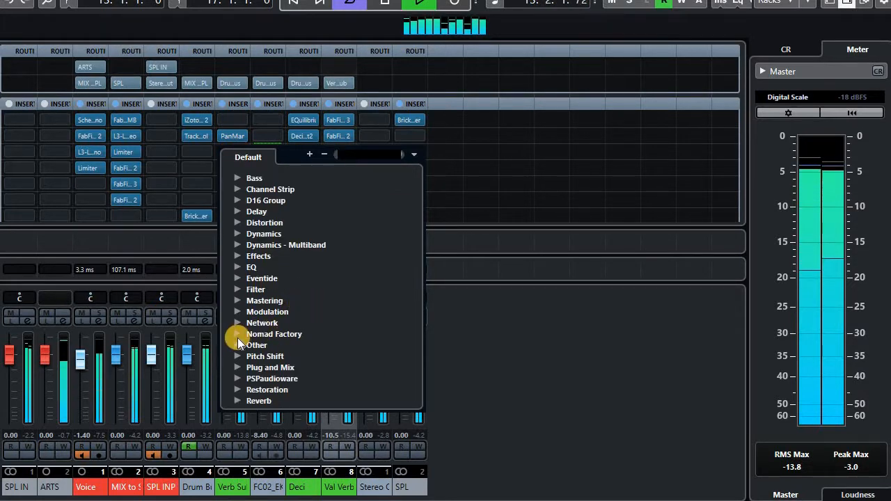
pyautogui.click(276, 344)
pyautogui.scroll(-6, 369, 327)
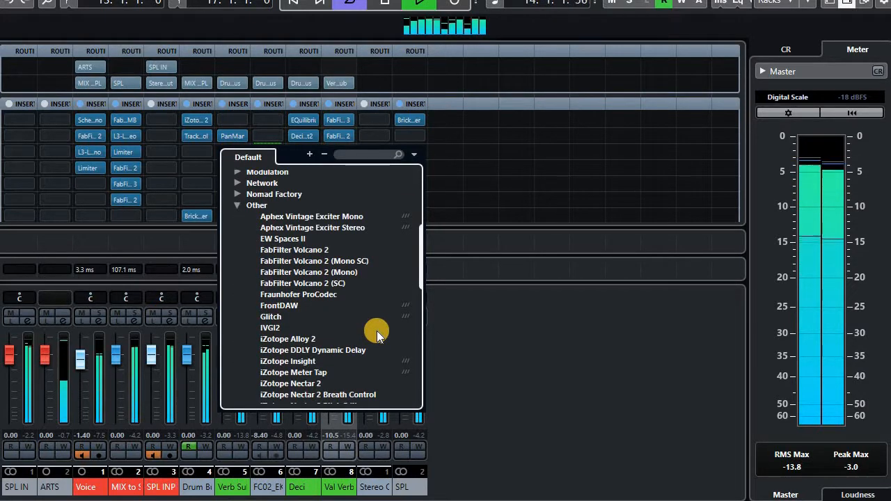
pyautogui.scroll(-2, 376, 334)
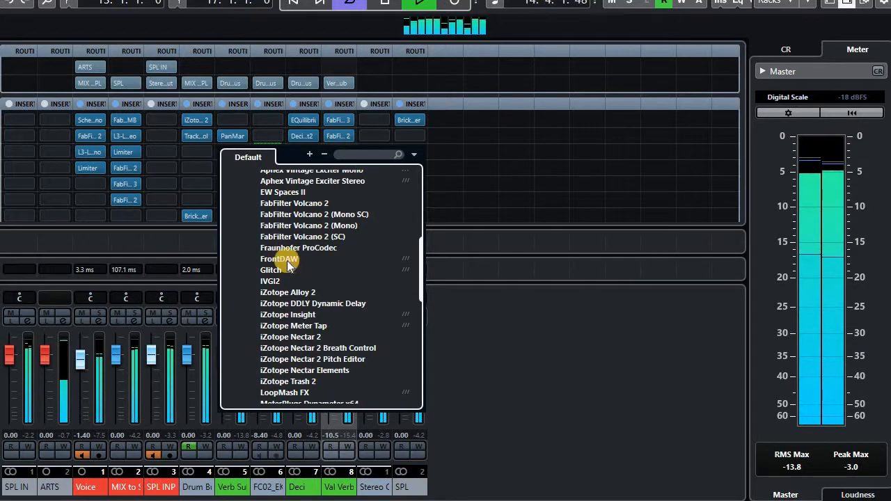
pyautogui.click(270, 281)
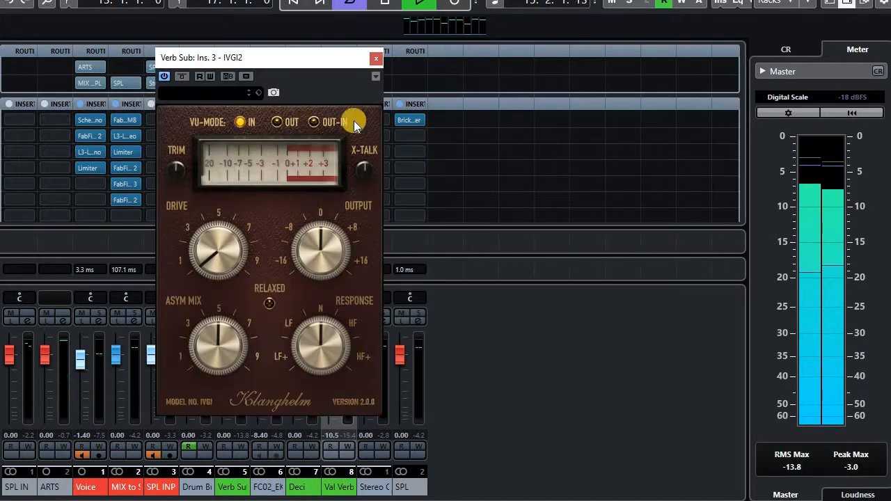
pyautogui.click(375, 58)
# Step: Replace IVGI2 with the SDRR2 plug-in in the third insert slot of the Verb Sub channel
pyautogui.click(288, 211)
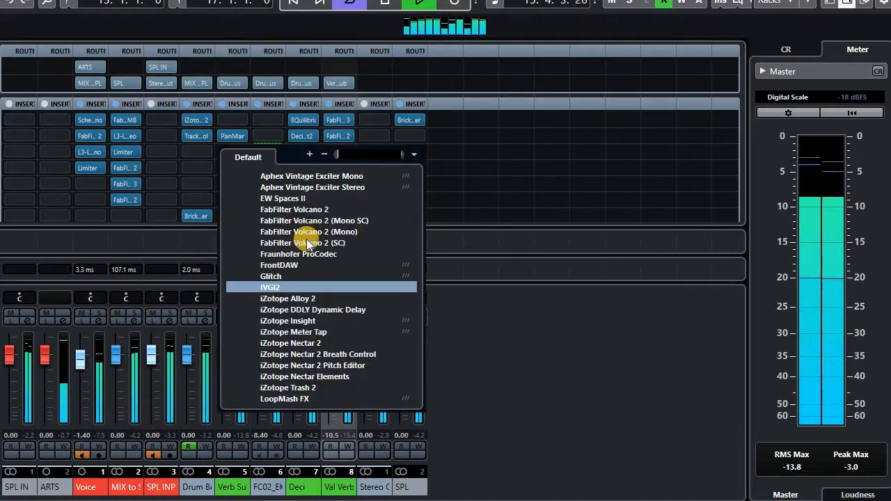
pyautogui.scroll(-10, 287, 346)
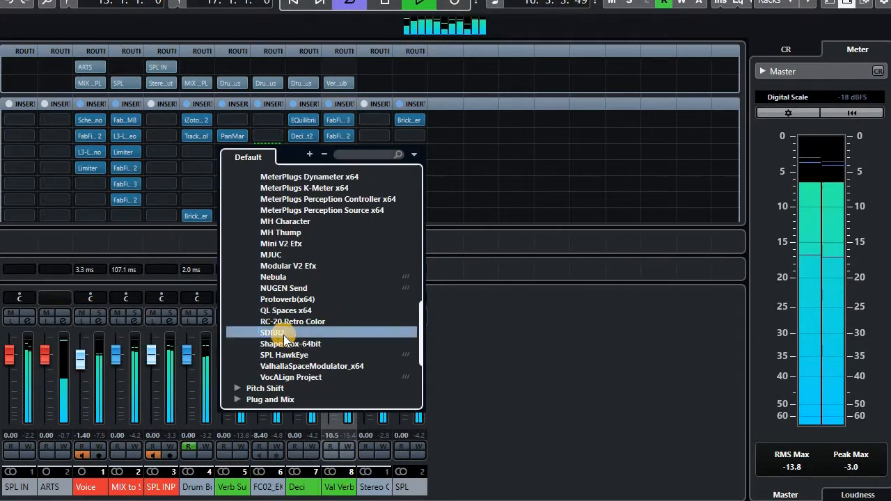
pyautogui.click(273, 333)
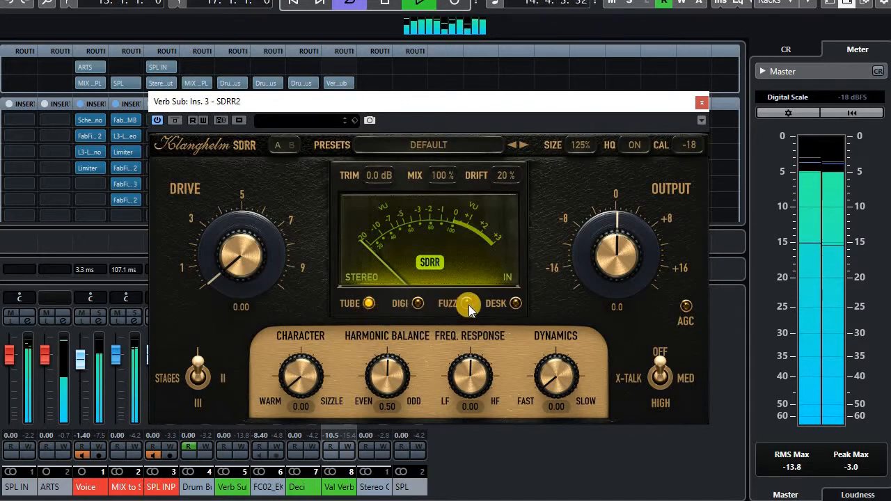
# Step: Switch SDRR2 to Desk mode and try its drive at 10.00 with stages III and II
pyautogui.click(511, 302)
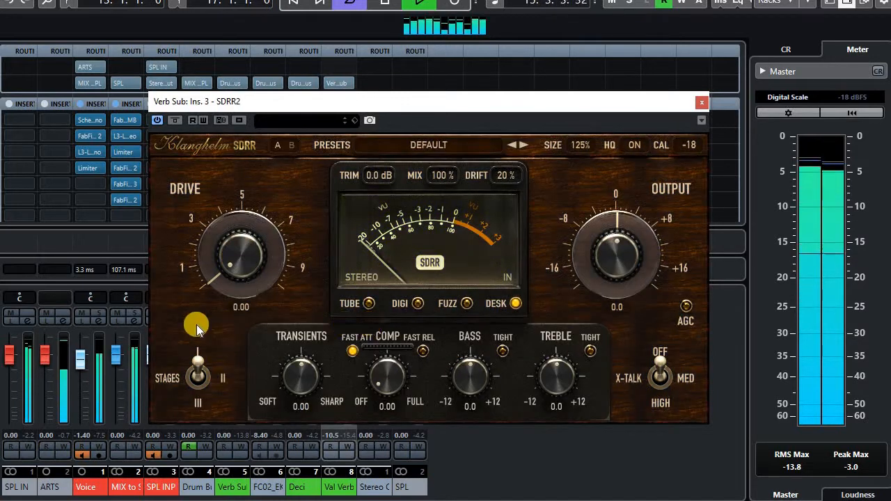
pyautogui.moveTo(239, 255); pyautogui.dragTo(245, 179)
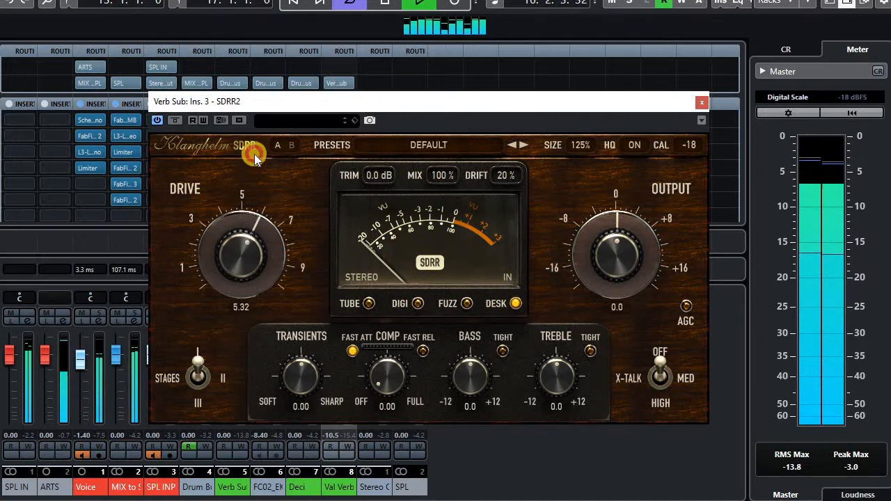
pyautogui.moveTo(261, 135); pyautogui.dragTo(274, 73)
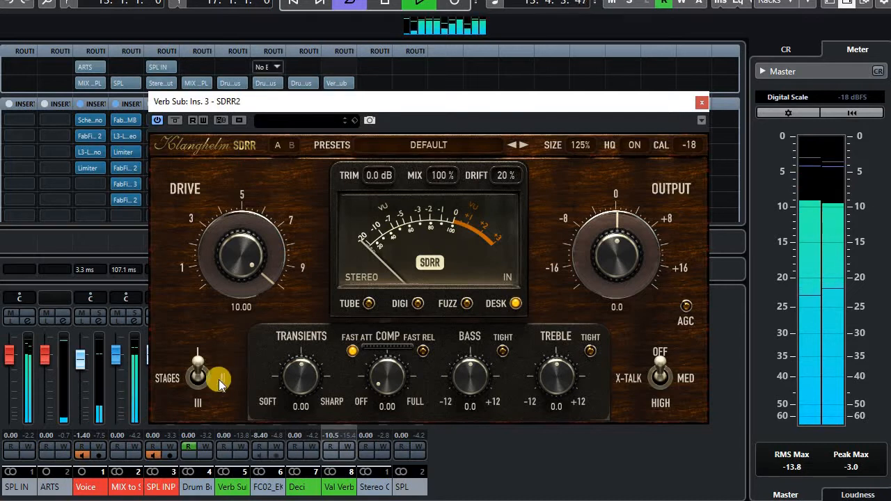
pyautogui.click(187, 373)
pyautogui.moveTo(187, 376); pyautogui.dragTo(201, 394)
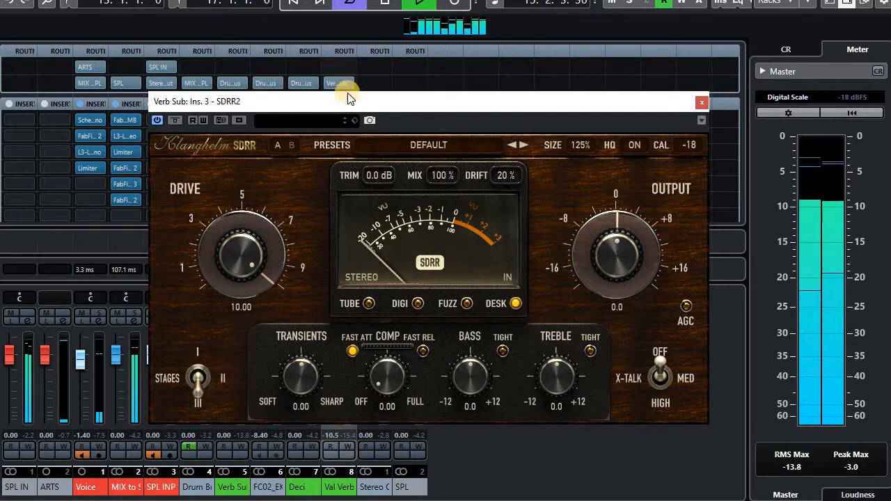
pyautogui.moveTo(350, 103); pyautogui.dragTo(486, 41)
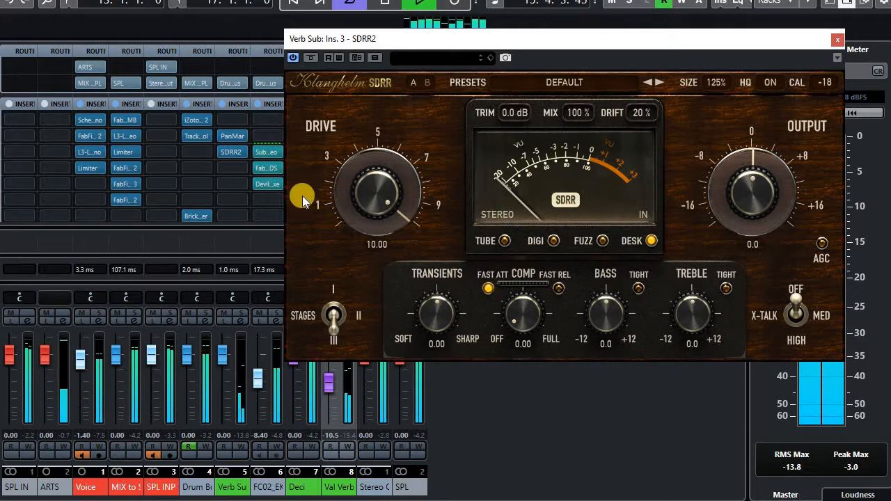
pyautogui.click(347, 313)
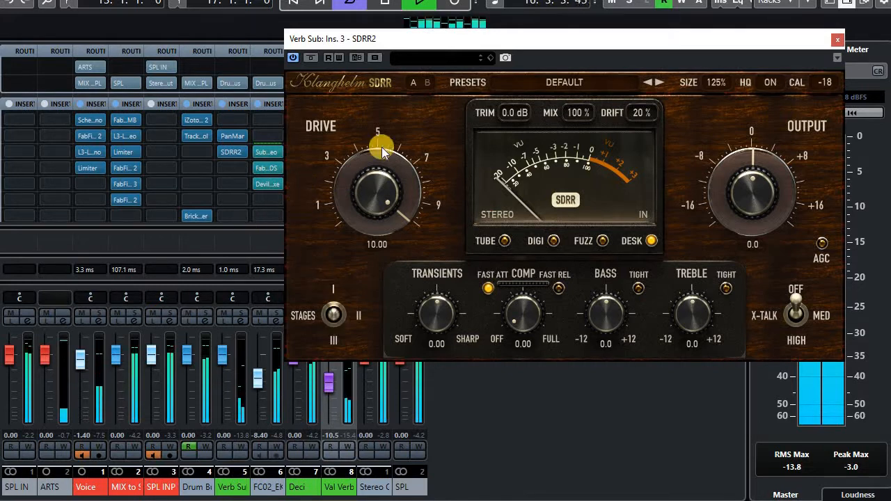
# Step: Move the SDRR2 window off the mixer channels and set the Val Verb channel level to 0
pyautogui.moveTo(380, 39); pyautogui.dragTo(558, 52)
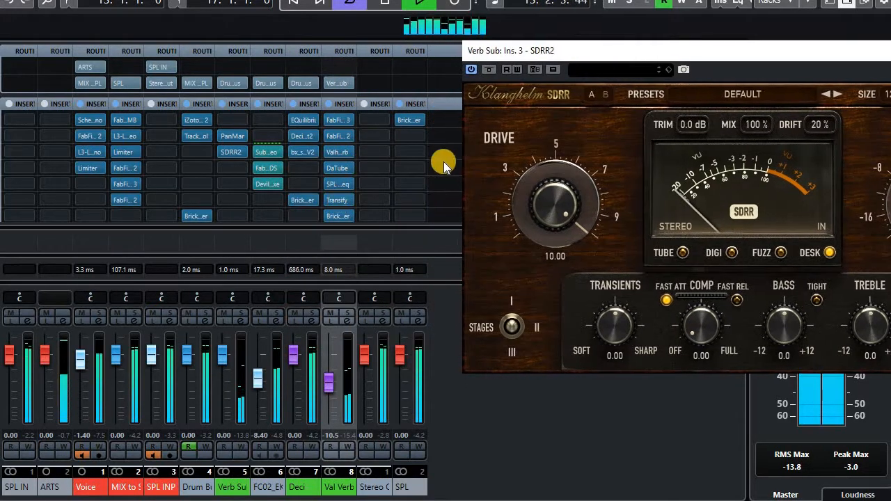
pyautogui.scroll(-4, 453, 170)
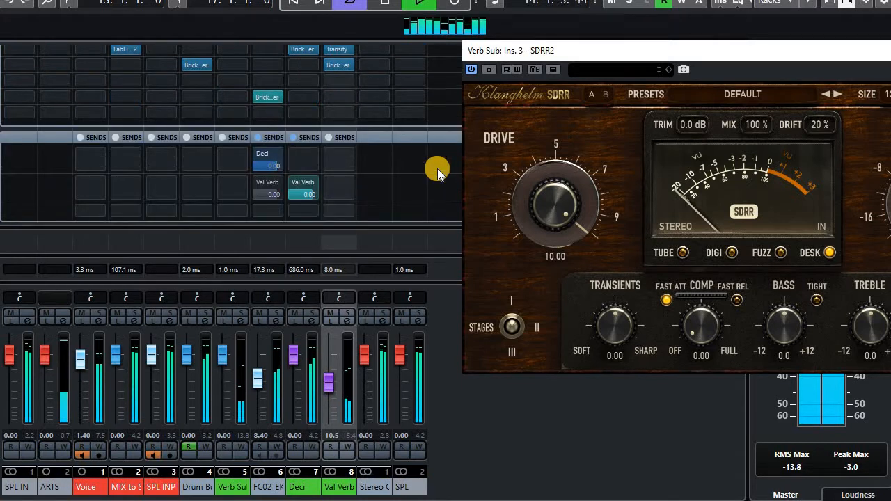
pyautogui.scroll(2, 437, 169)
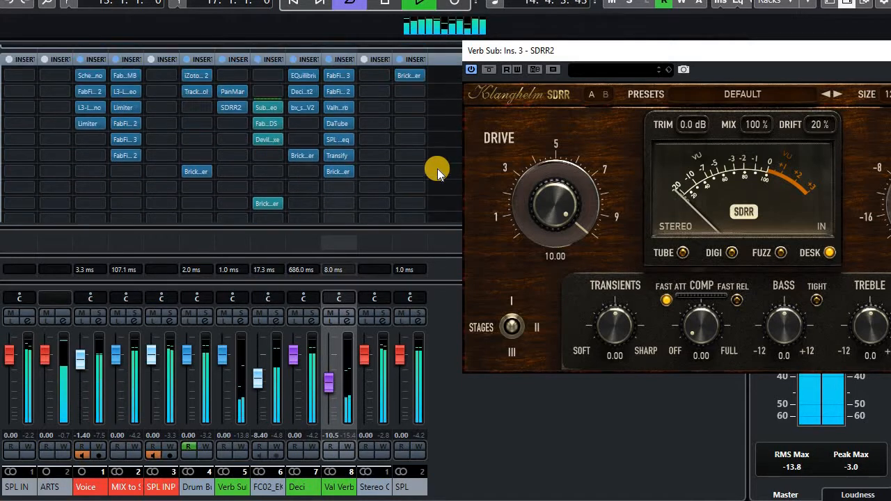
pyautogui.scroll(2, 437, 169)
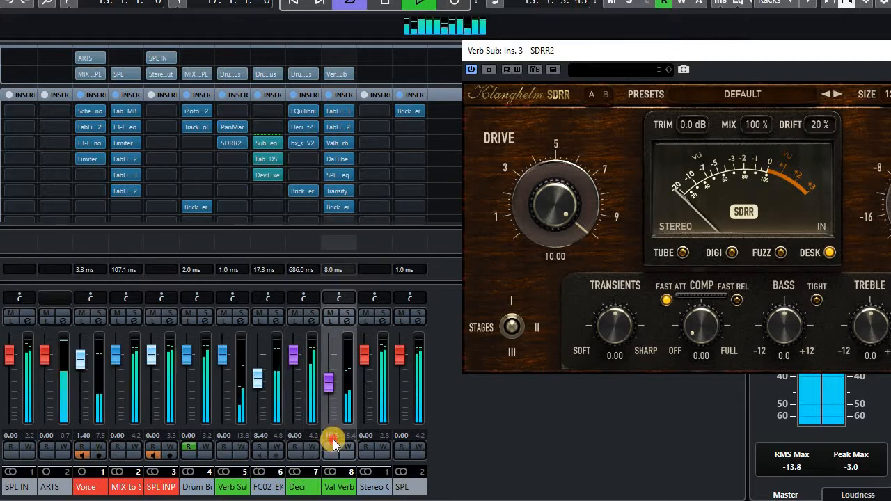
pyautogui.write('0')
pyautogui.press('Return')
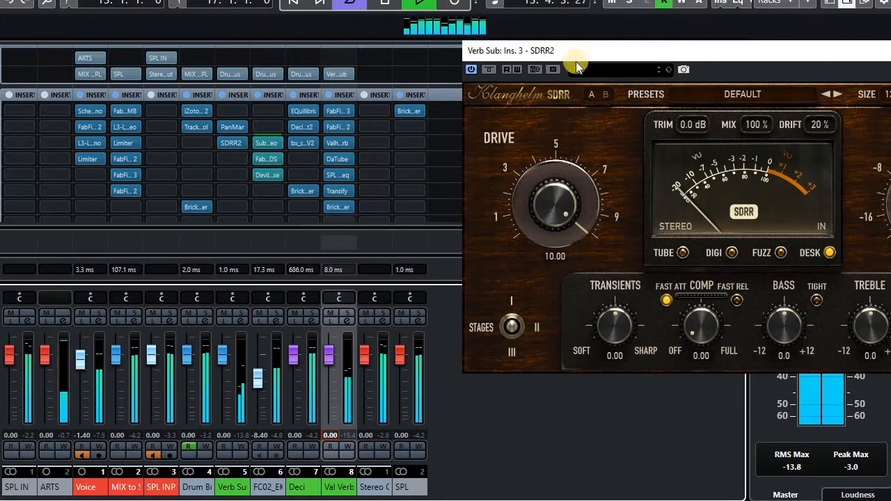
# Step: Lower SDRR2's Desk drive to 3.24, set its Tube drive to 2.84, and compare the two modes, returning to Desk
pyautogui.moveTo(577, 46); pyautogui.dragTo(412, 49)
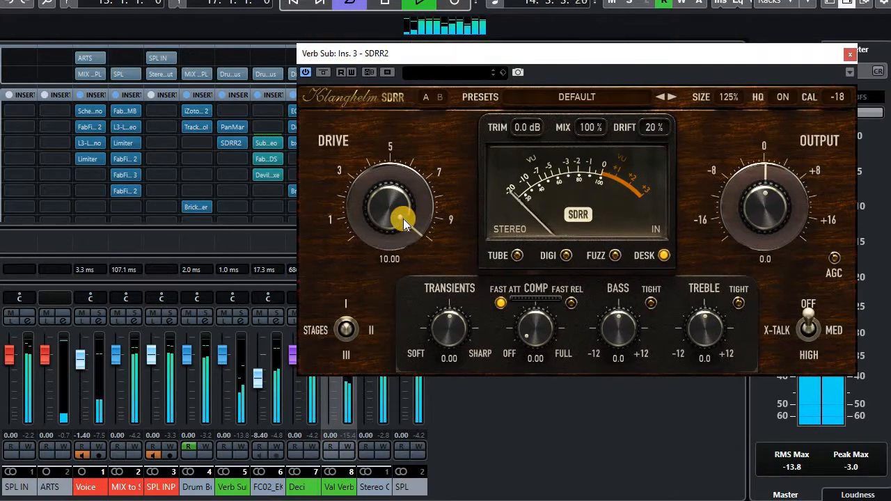
pyautogui.moveTo(386, 231); pyautogui.dragTo(509, 273)
pyautogui.click(515, 255)
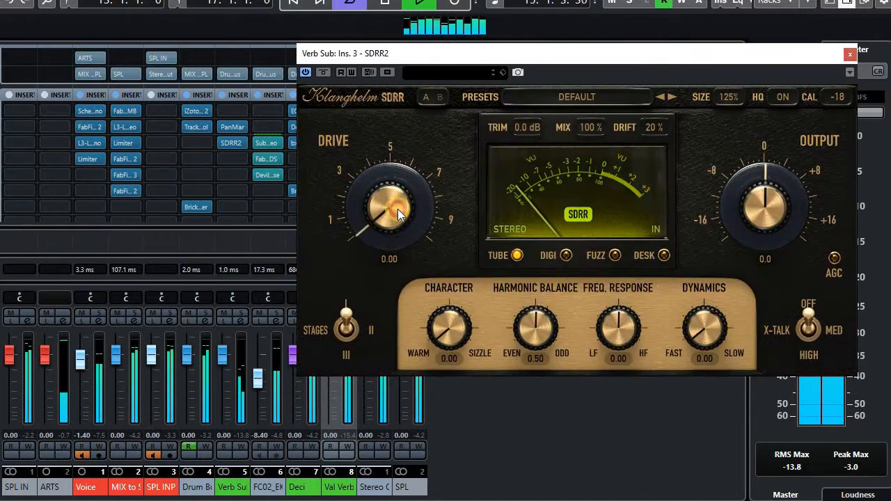
pyautogui.moveTo(396, 182); pyautogui.dragTo(398, 178)
pyautogui.click(661, 251)
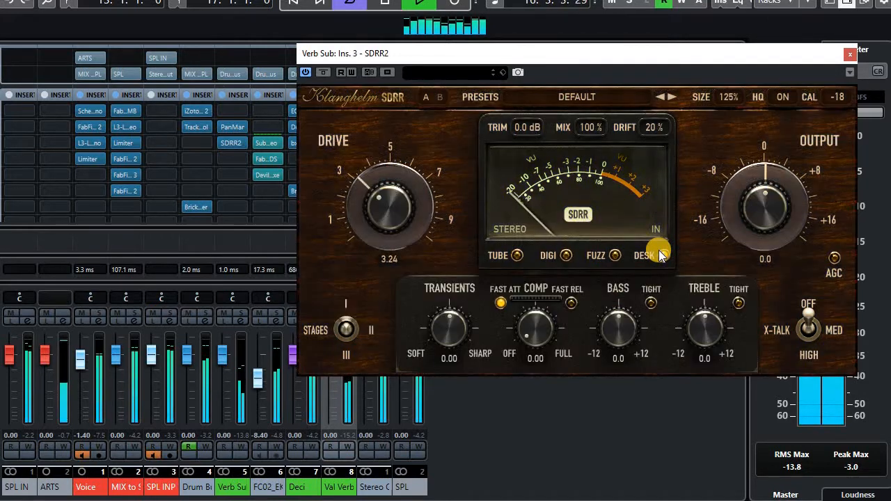
pyautogui.click(515, 256)
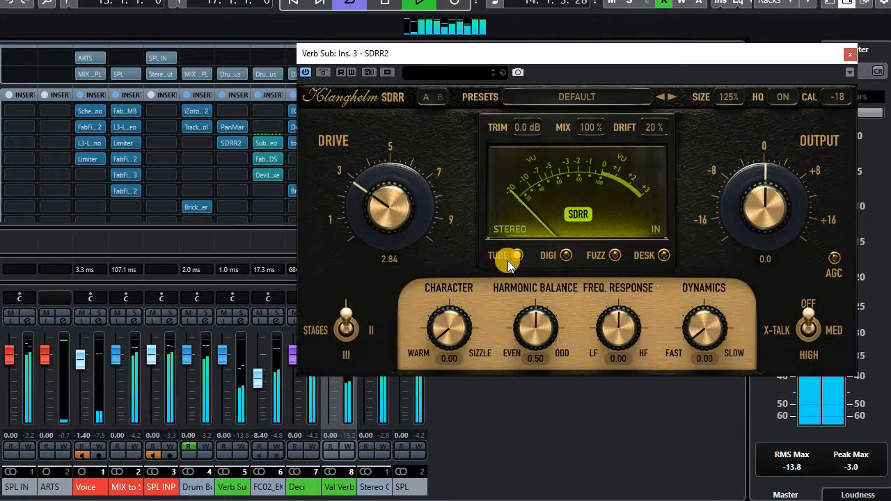
pyautogui.click(661, 255)
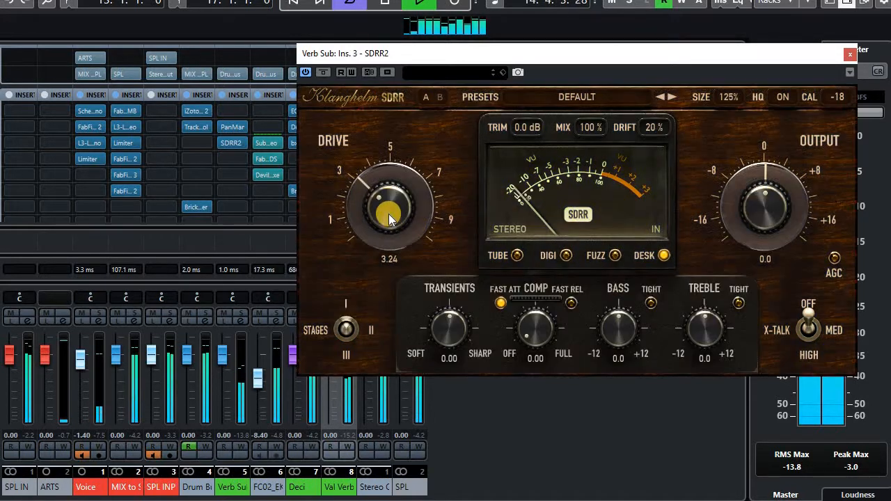
# Step: Compare SDRR2's Desk and Tube modes again at low drive and set the Desk drive to 2.80
pyautogui.moveTo(392, 200); pyautogui.dragTo(387, 322)
pyautogui.click(518, 255)
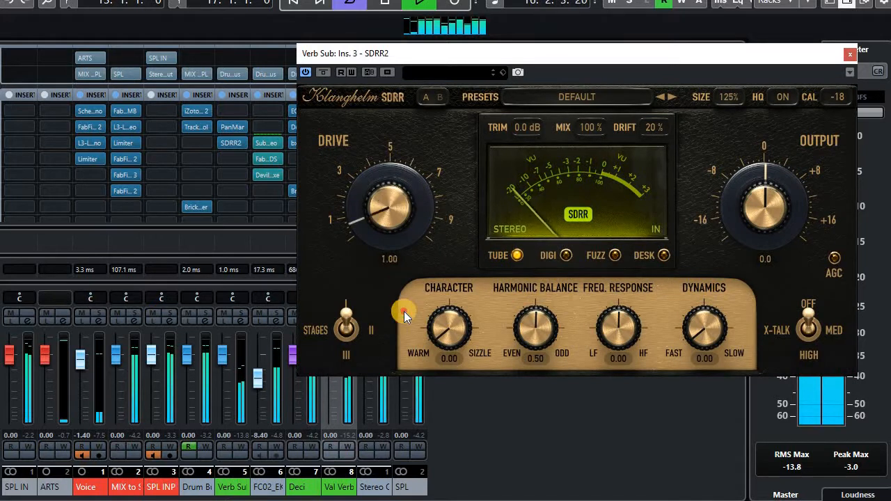
pyautogui.click(649, 257)
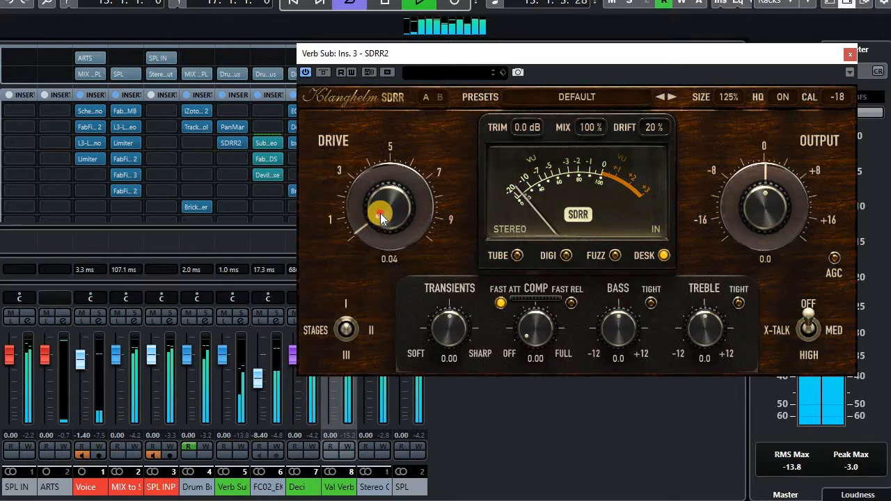
pyautogui.moveTo(380, 217); pyautogui.dragTo(402, 180)
# Step: Set SDRR2's stages to III after comparing with I, and audition the X-Talk settings before returning X-Talk to Off
pyautogui.click(341, 354)
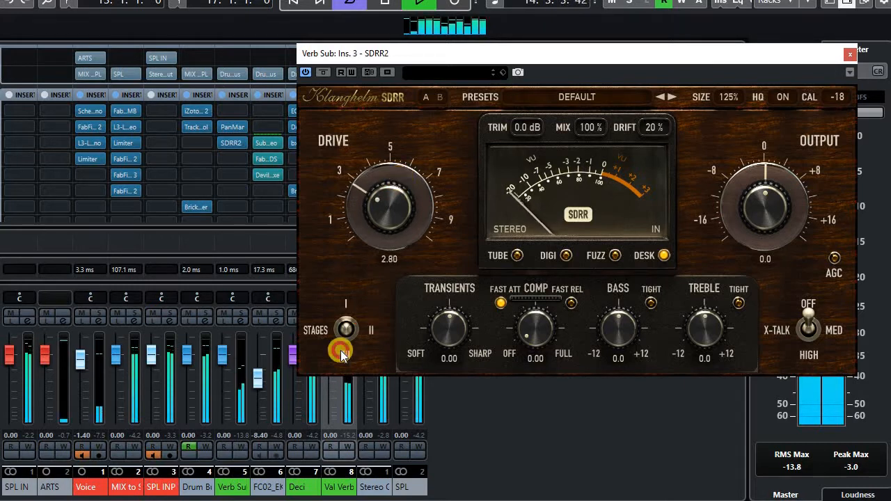
pyautogui.click(816, 338)
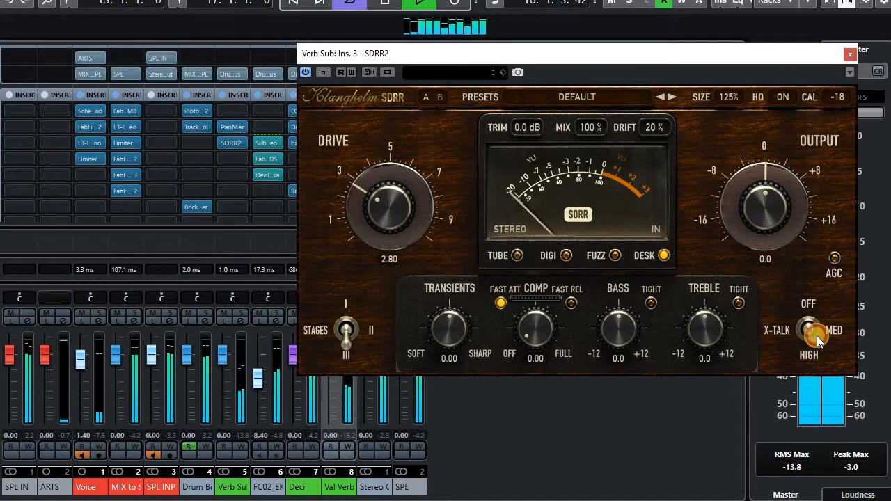
pyautogui.click(808, 360)
pyautogui.moveTo(808, 360); pyautogui.dragTo(811, 242)
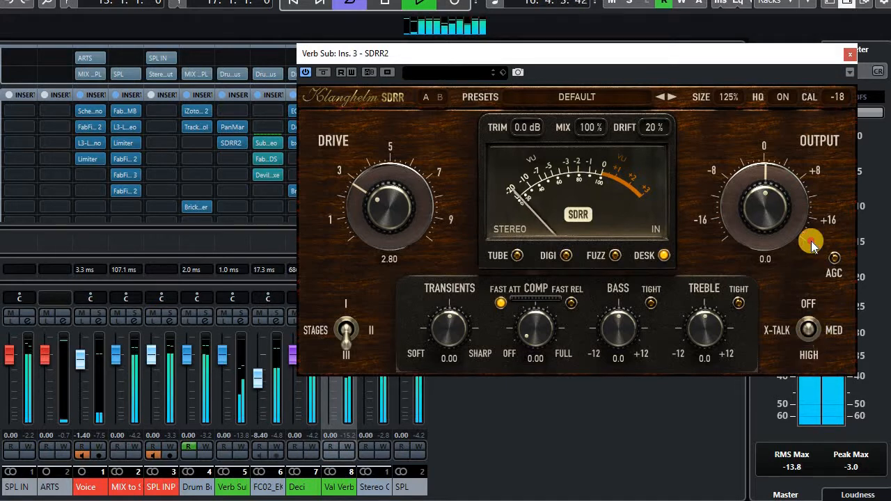
pyautogui.moveTo(338, 334); pyautogui.dragTo(359, 281)
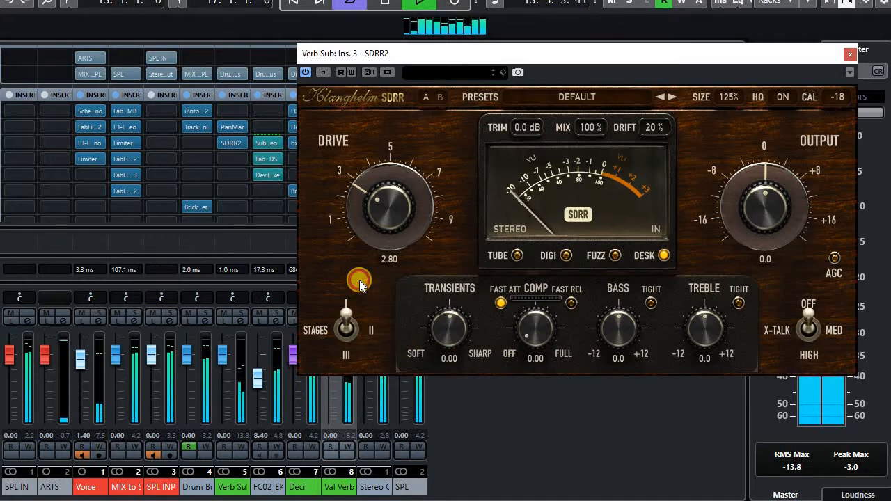
pyautogui.click(345, 382)
# Step: Set SDRR2's treble to 3.1 and bass to -2.6, bypass the plug-in and close its window
pyautogui.moveTo(706, 342); pyautogui.dragTo(634, 357)
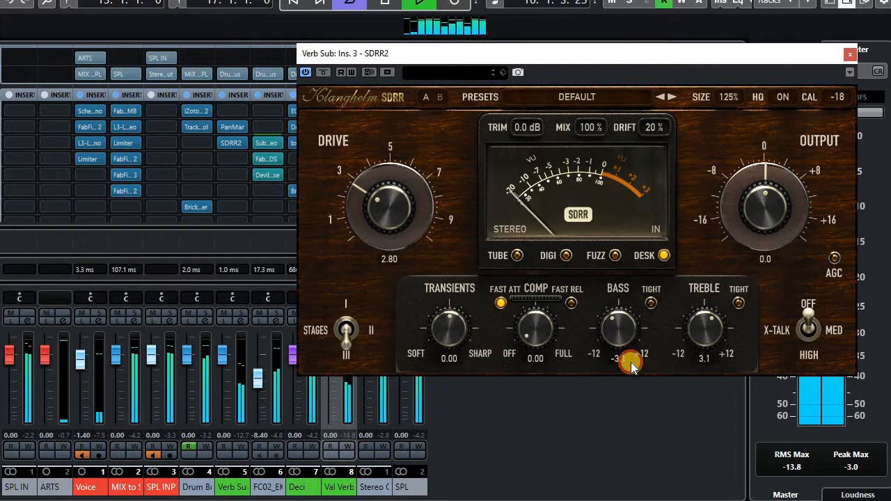
pyautogui.moveTo(632, 363); pyautogui.dragTo(620, 338)
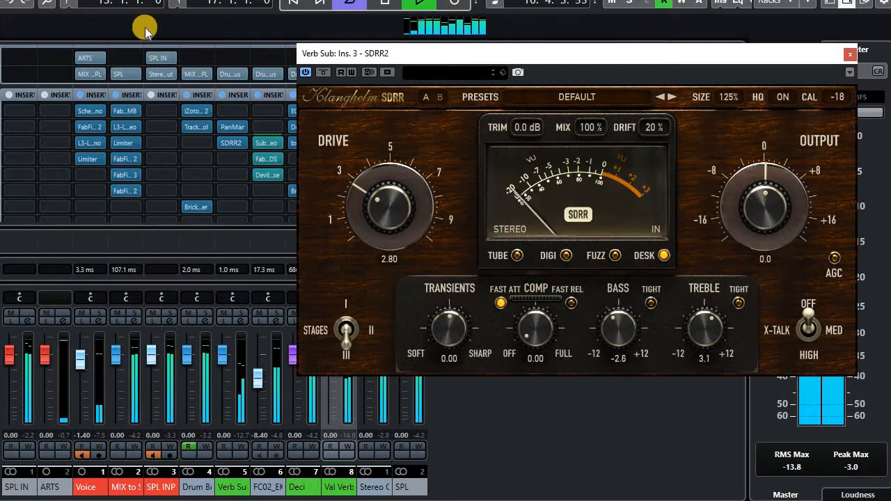
pyautogui.click(324, 73)
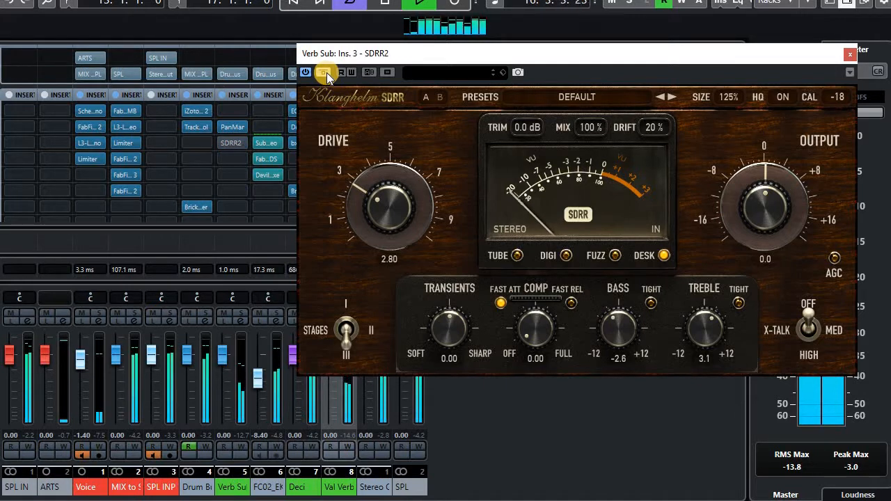
pyautogui.click(850, 54)
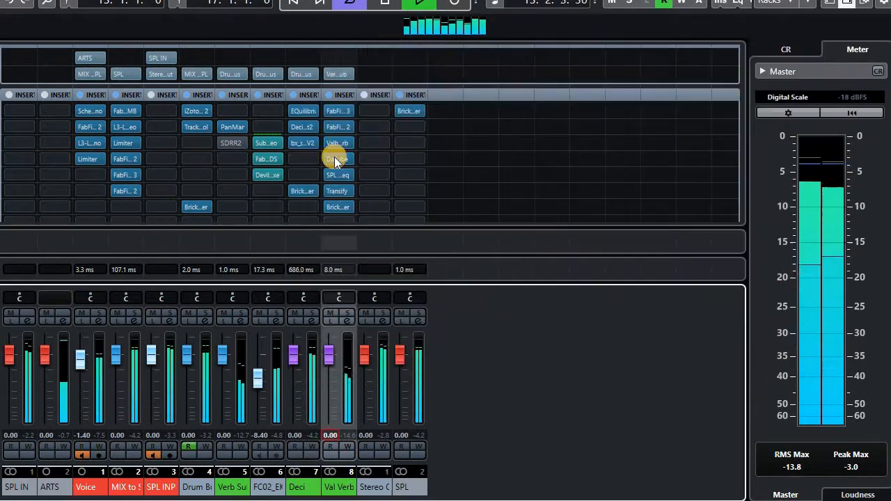
# Step: Replace SDRR2 in the third insert slot of the Verb Sub channel with FabFilter Volcano 2
pyautogui.click(242, 148)
pyautogui.scroll(5, 382, 279)
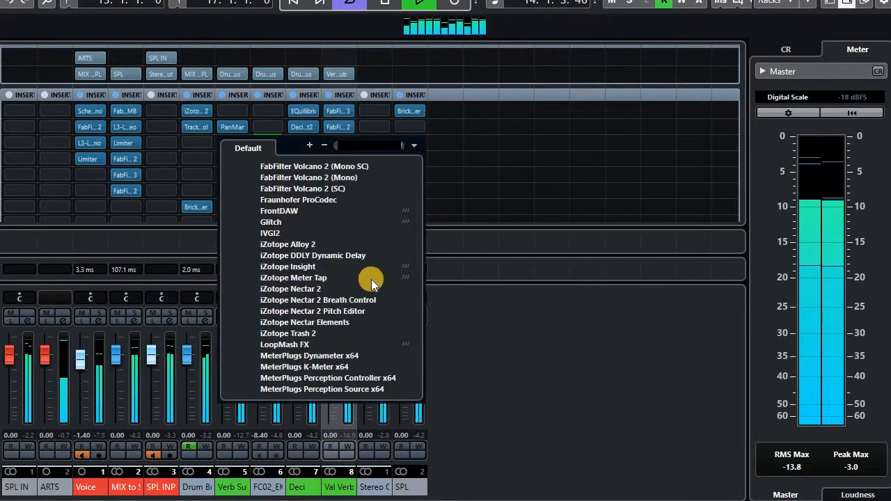
pyautogui.scroll(2, 366, 279)
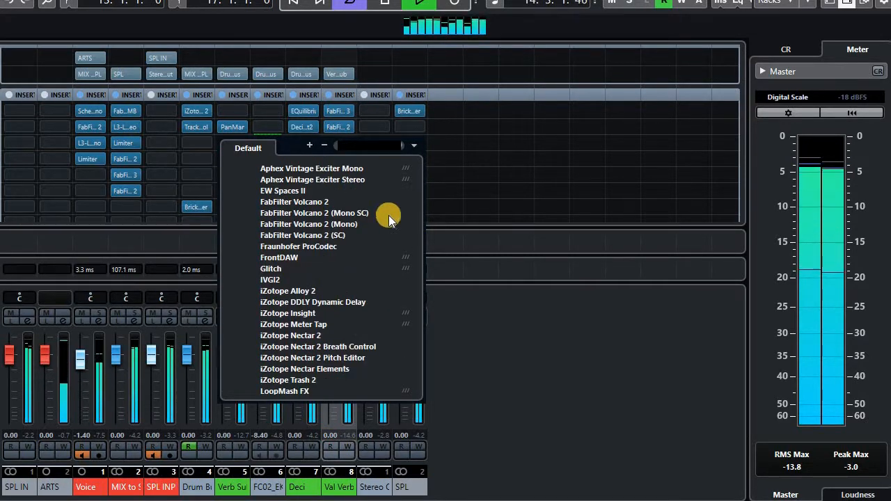
pyautogui.click(336, 203)
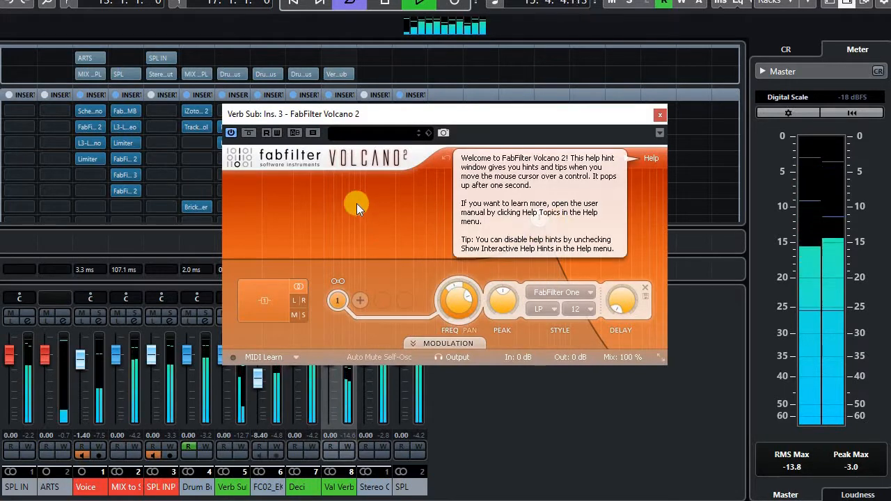
# Step: Set Volcano 2's filter type to BP, dismiss the welcome hint and shift filter 1 to a higher frequency
pyautogui.click(548, 314)
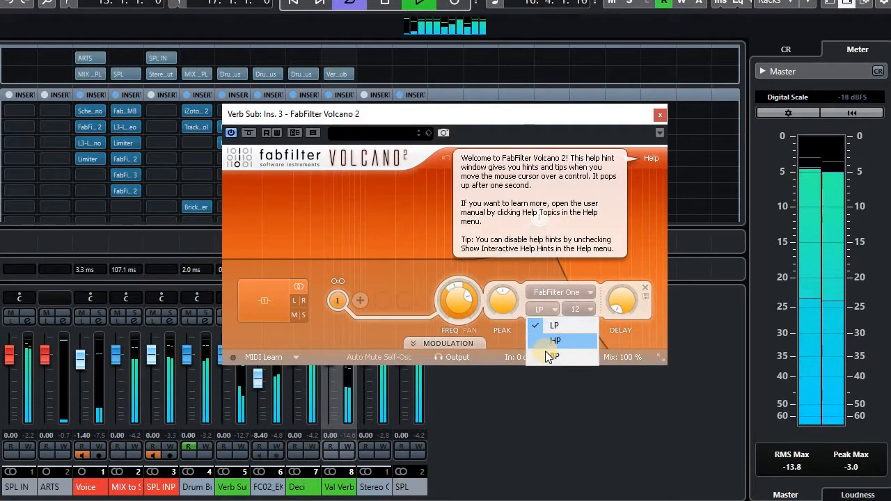
pyautogui.click(546, 341)
pyautogui.click(651, 158)
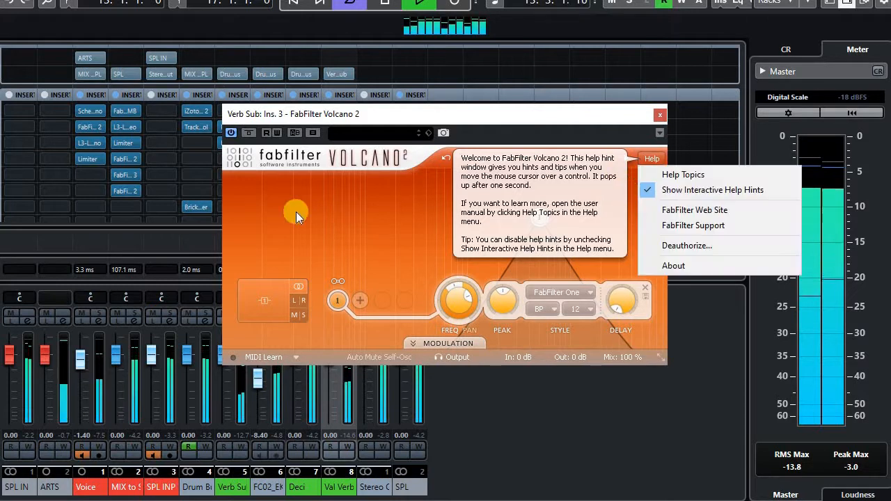
pyautogui.click(445, 221)
pyautogui.moveTo(445, 221); pyautogui.dragTo(560, 223)
pyautogui.click(584, 313)
pyautogui.click(536, 244)
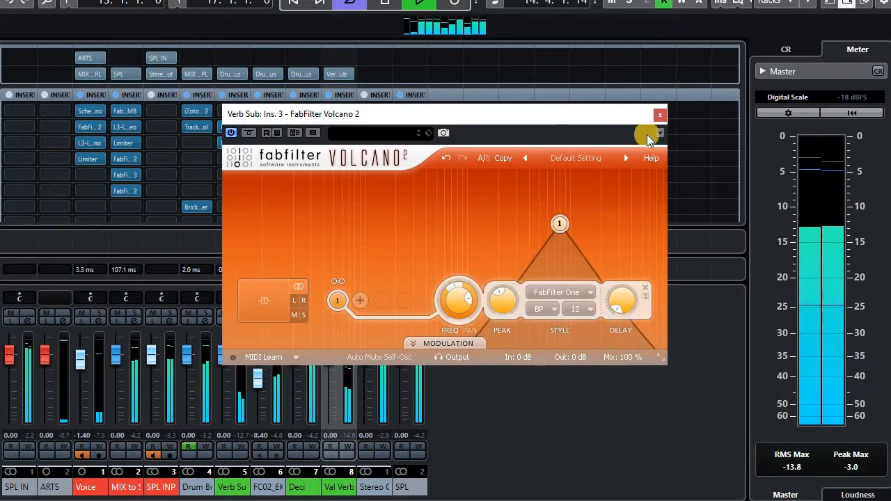
# Step: Close the Volcano 2 window and remove the plug-in from Verb Sub's third insert
pyautogui.click(659, 114)
pyautogui.click(204, 126)
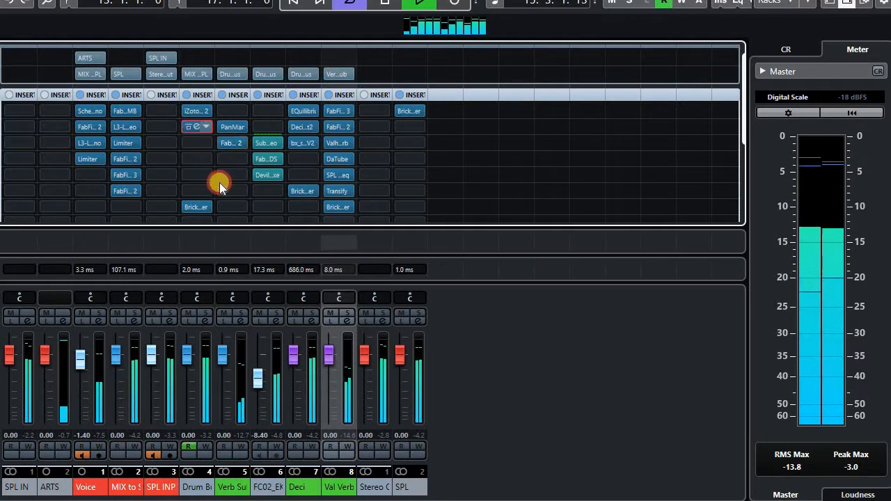
pyautogui.click(145, 149)
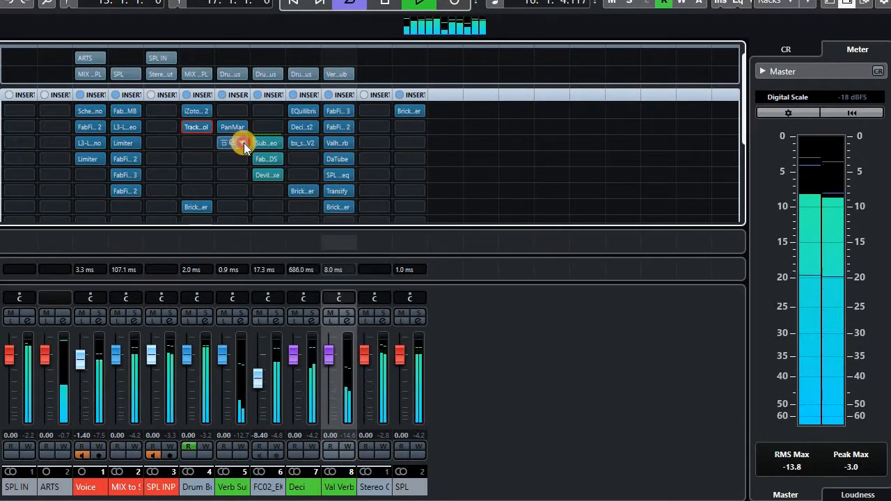
pyautogui.click(243, 142)
pyautogui.click(482, 197)
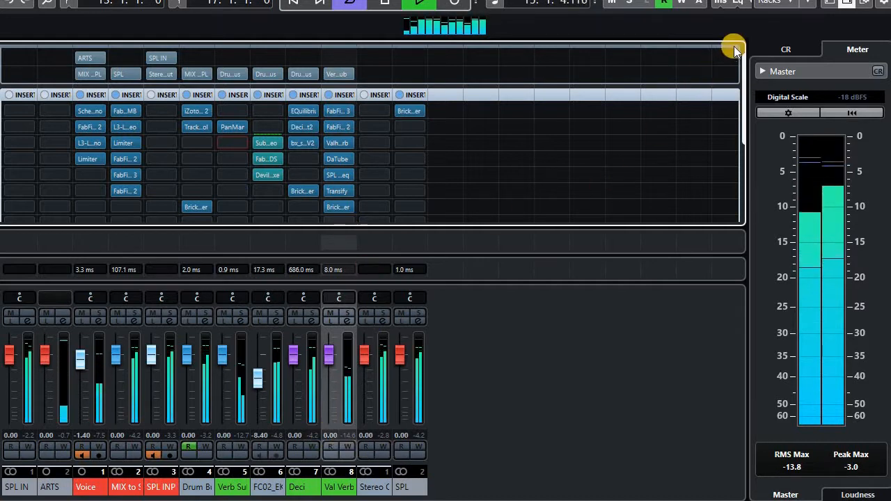
# Step: Show the mixer's history and roll it back to the SDRR2 Stages4 entry set to Two, undoing the Val Verb volume change
pyautogui.click(819, 9)
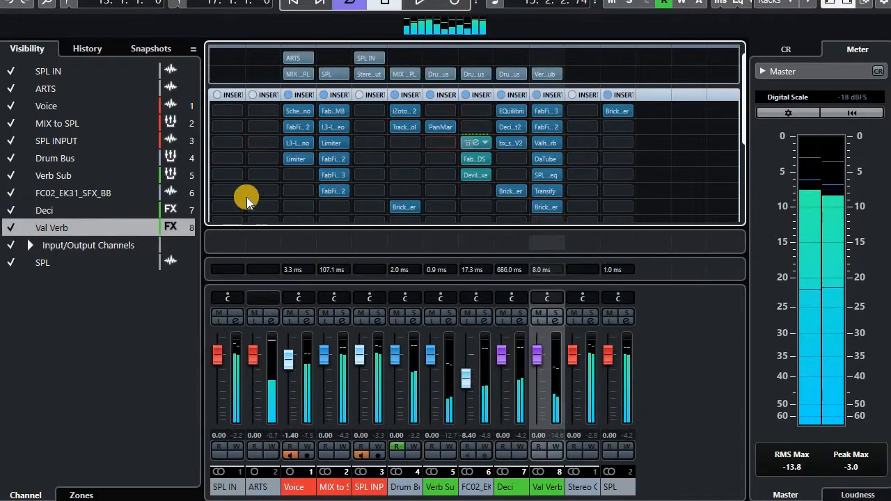
pyautogui.click(86, 47)
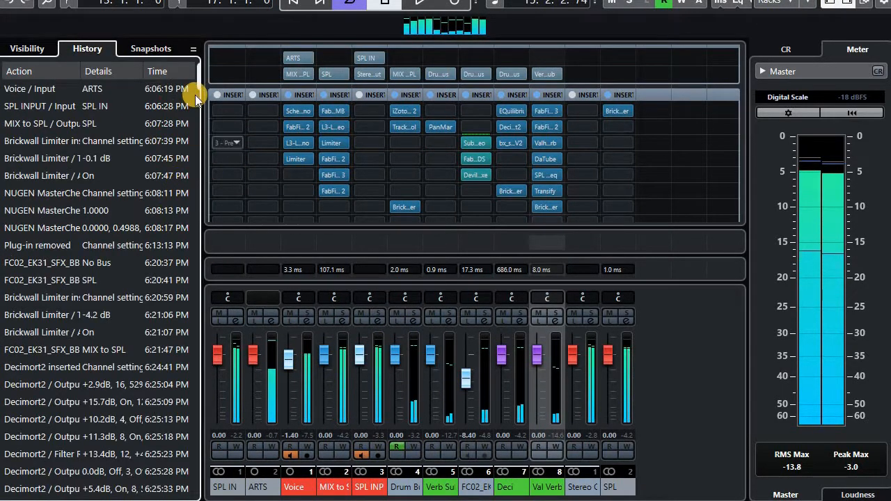
pyautogui.moveTo(199, 84); pyautogui.dragTo(205, 481)
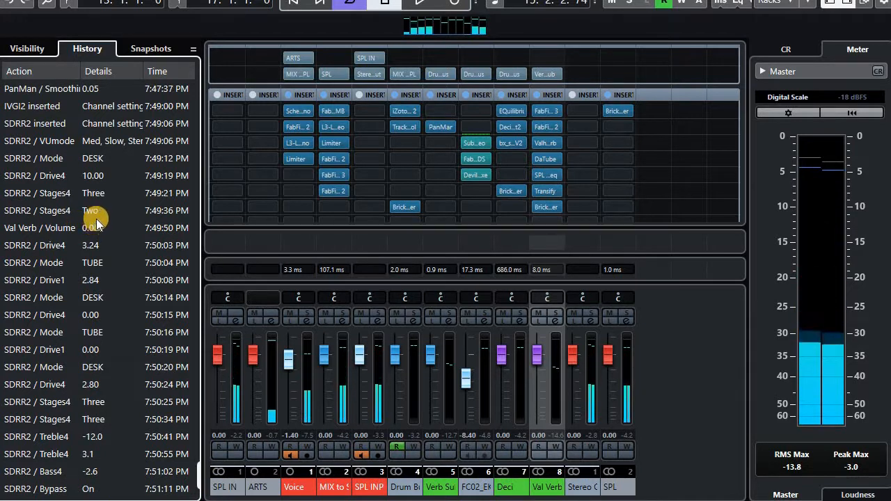
pyautogui.click(96, 223)
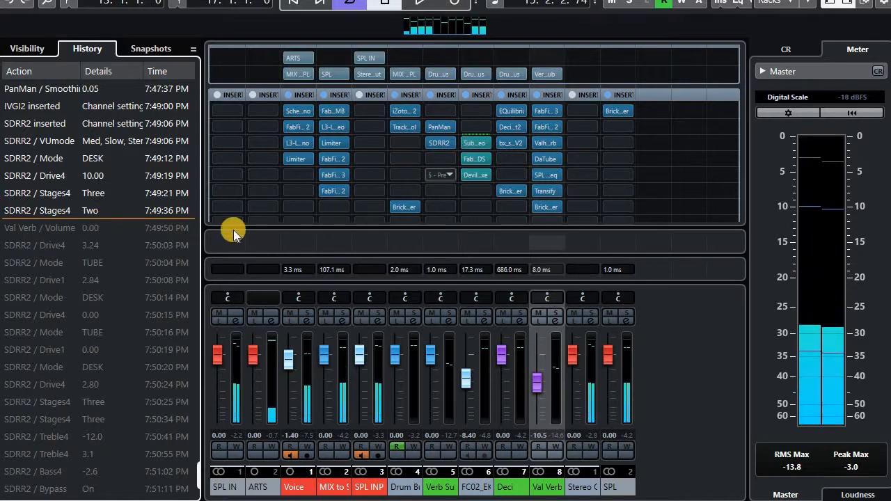
# Step: Remove SDRR2 from Verb Sub's third insert, hide the mixer history and restart playback
pyautogui.click(451, 144)
pyautogui.scroll(10, 488, 180)
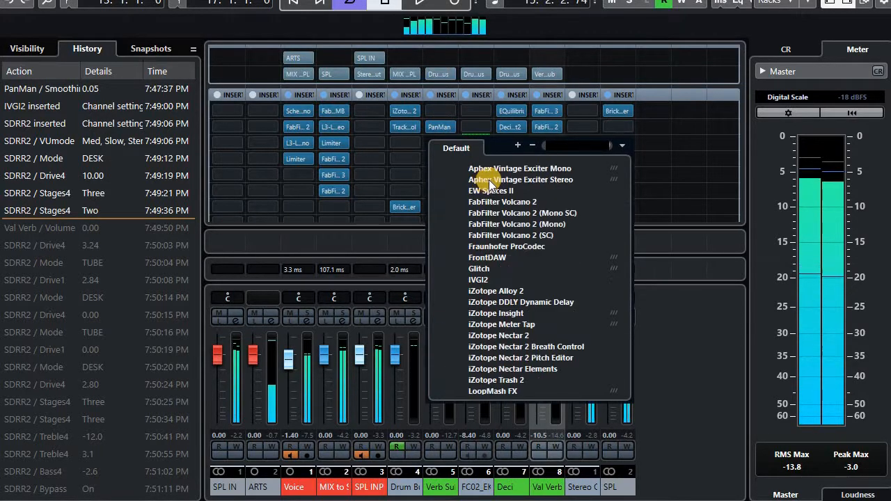
pyautogui.click(481, 171)
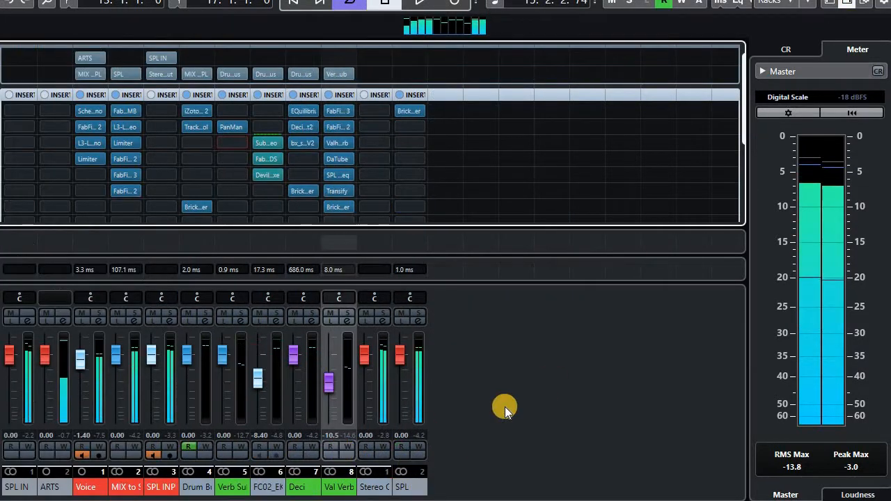
pyautogui.press('space')
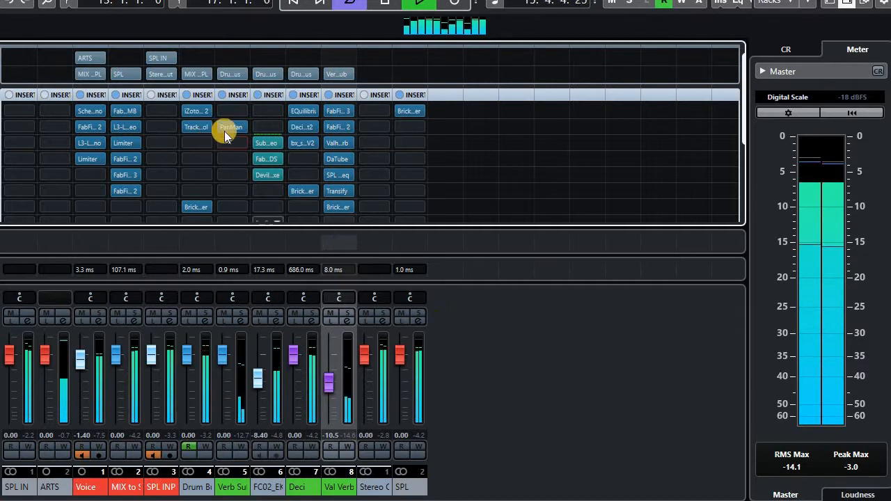
# Step: Search the plug-ins for "l3" and insert L3-LL Ultra Stereo in Verb Sub's third slot
pyautogui.click(241, 144)
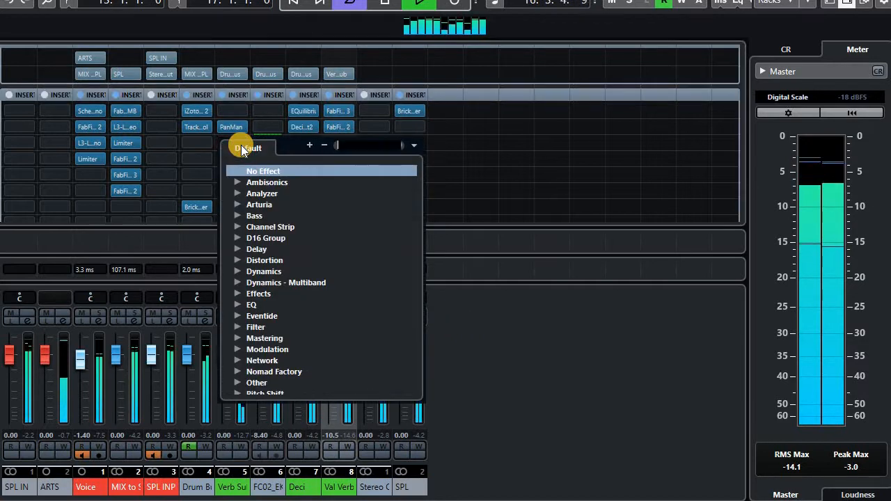
pyautogui.write('l3')
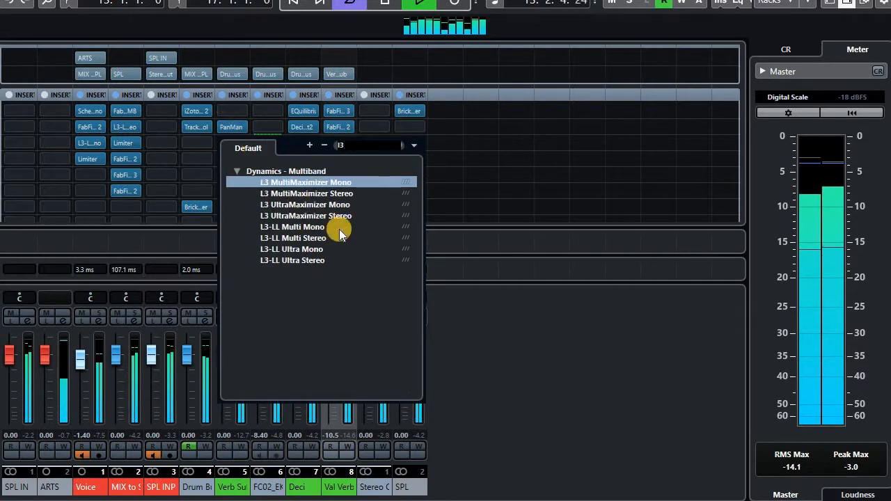
pyautogui.click(288, 261)
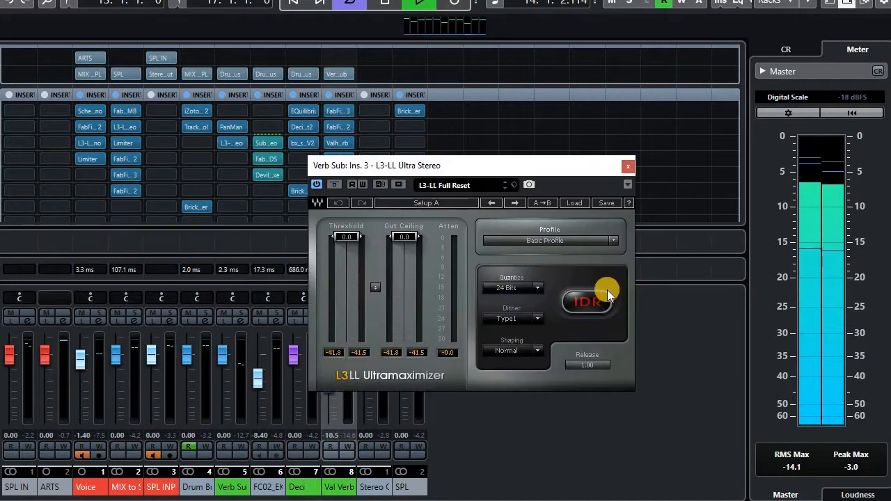
# Step: Keep the L3-LL quantization at 24 Bits and set both Dither and Shaping to None
pyautogui.click(540, 290)
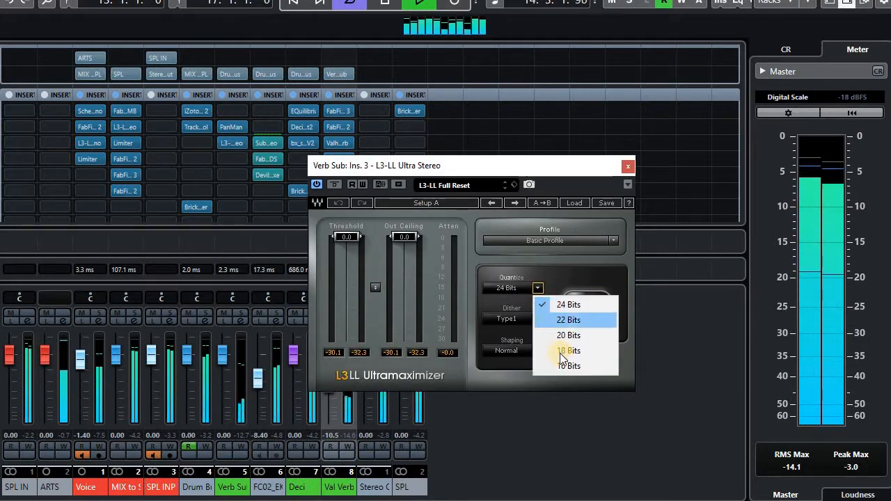
pyautogui.click(549, 270)
pyautogui.click(542, 324)
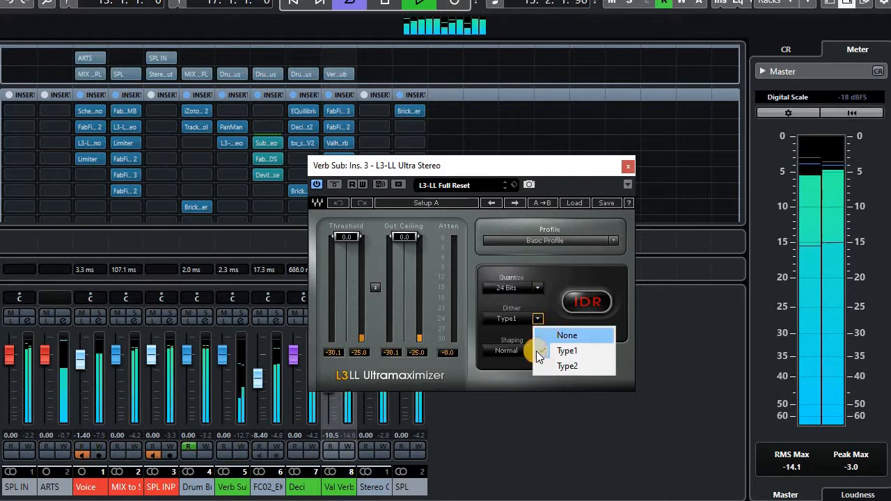
pyautogui.click(549, 338)
pyautogui.click(539, 351)
pyautogui.click(555, 302)
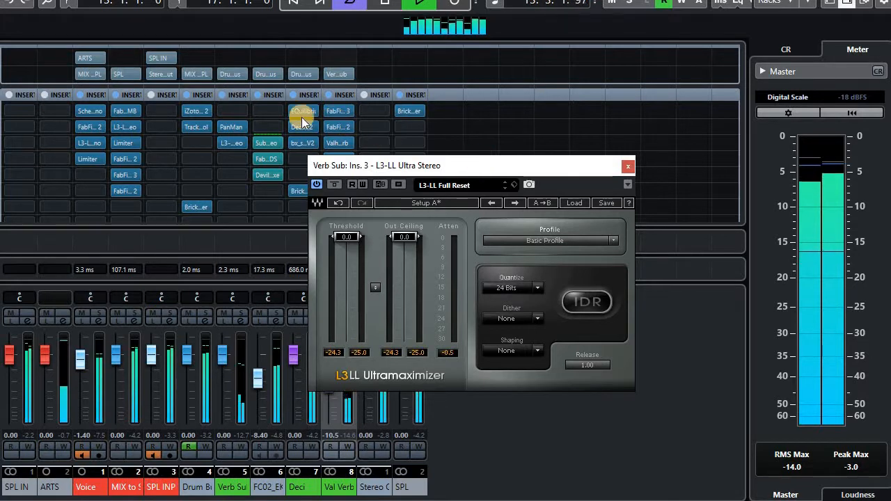
# Step: Check PanMan's rhythm and tempo settings, close its window and set the L3-LL release to 0.66
pyautogui.click(232, 128)
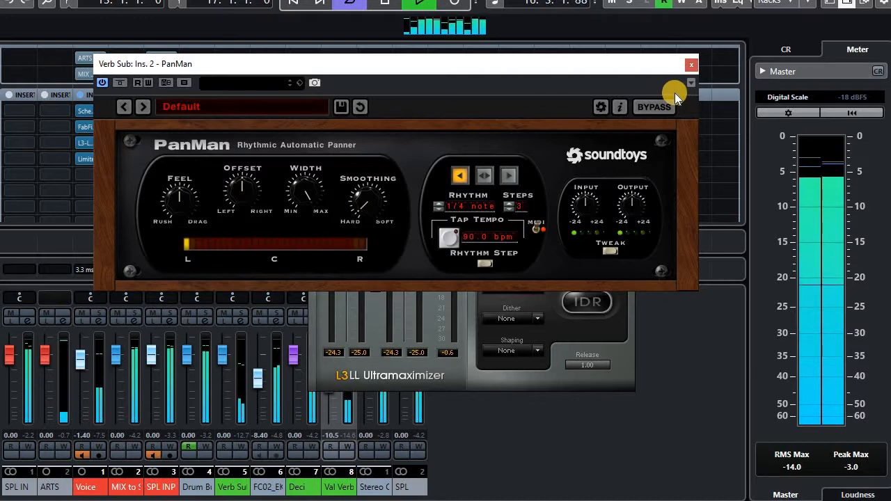
pyautogui.click(691, 64)
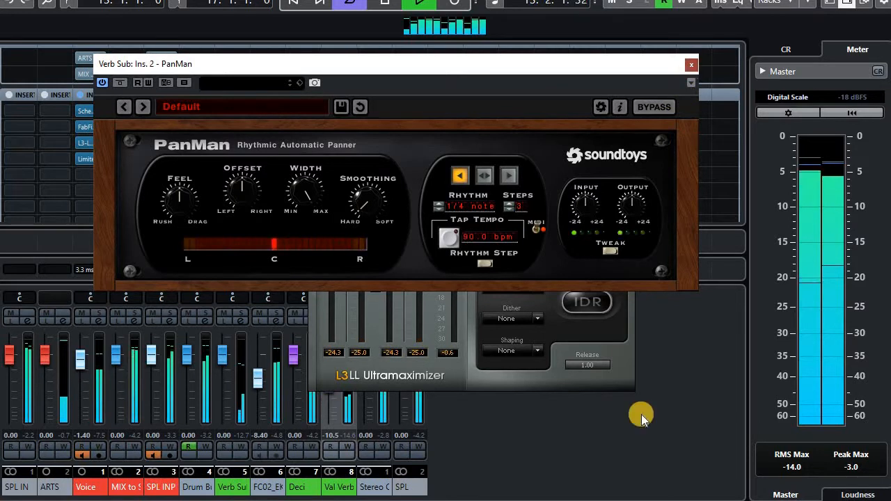
pyautogui.click(591, 364)
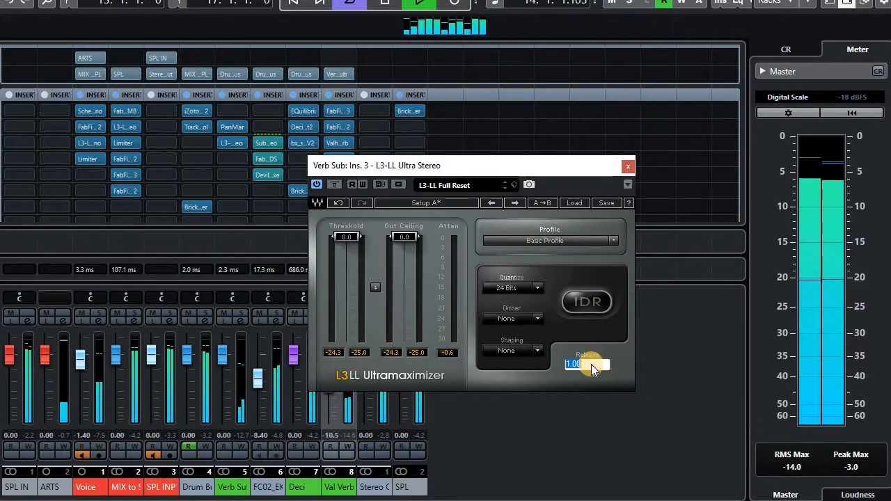
pyautogui.press('BackSpace')
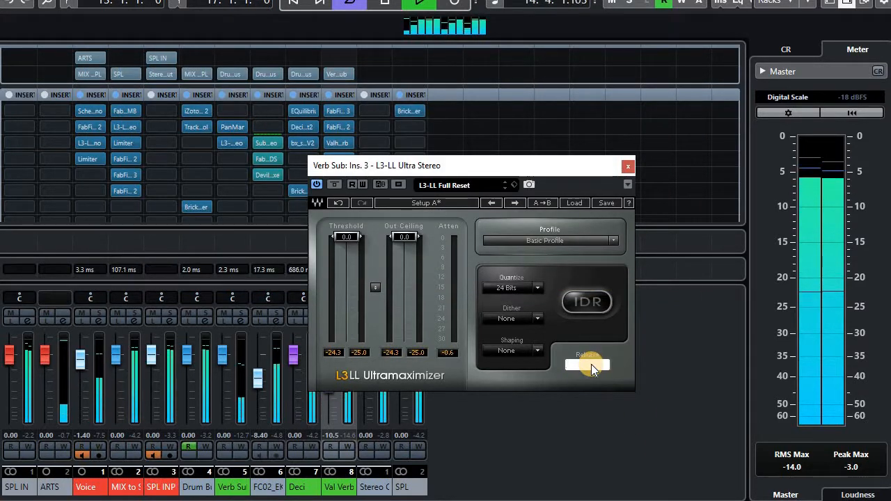
pyautogui.write('6')
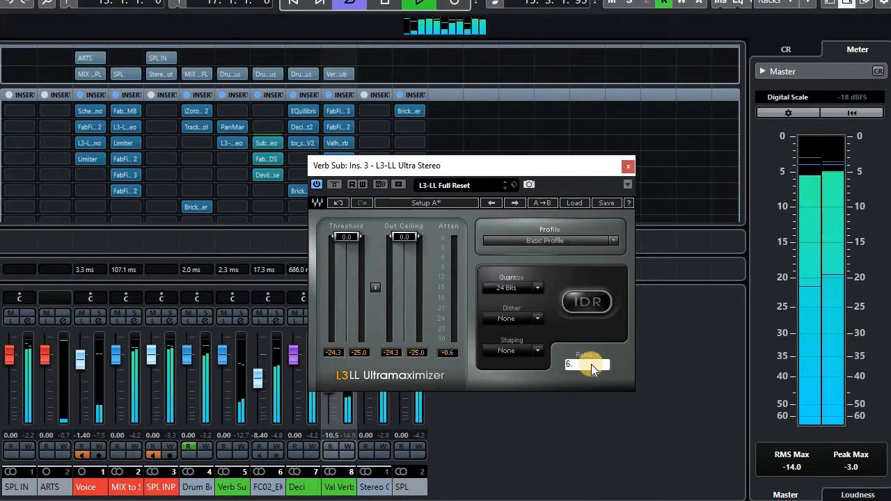
pyautogui.write('.')
pyautogui.press('BackSpace')
pyautogui.press('BackSpace')
pyautogui.write('.66')
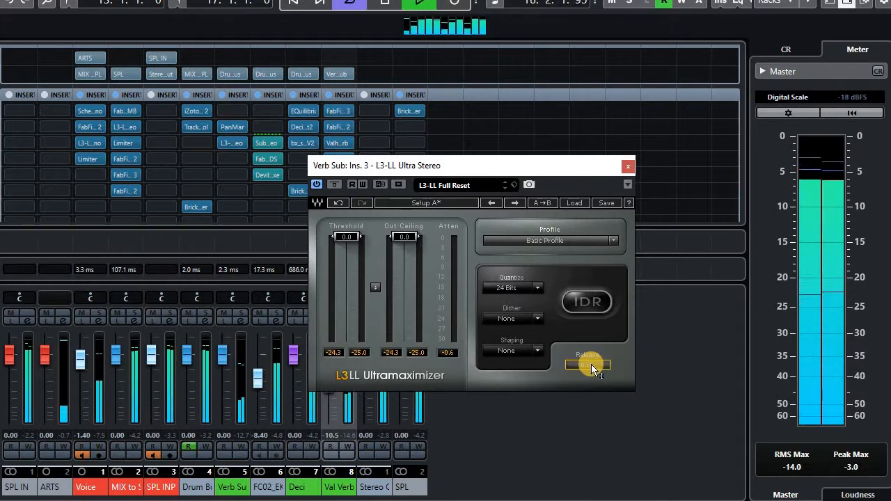
pyautogui.press('Return')
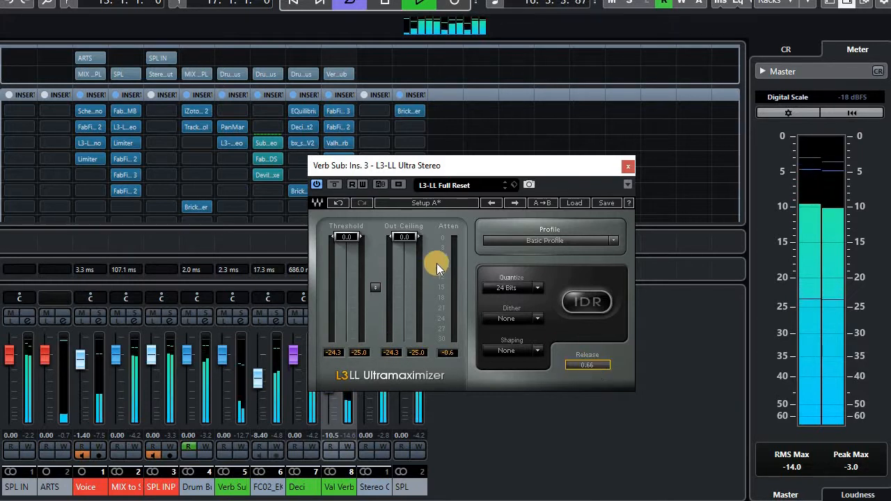
# Step: Set the L3-LL output ceiling to -4.2
pyautogui.click(407, 237)
pyautogui.write('-4.2')
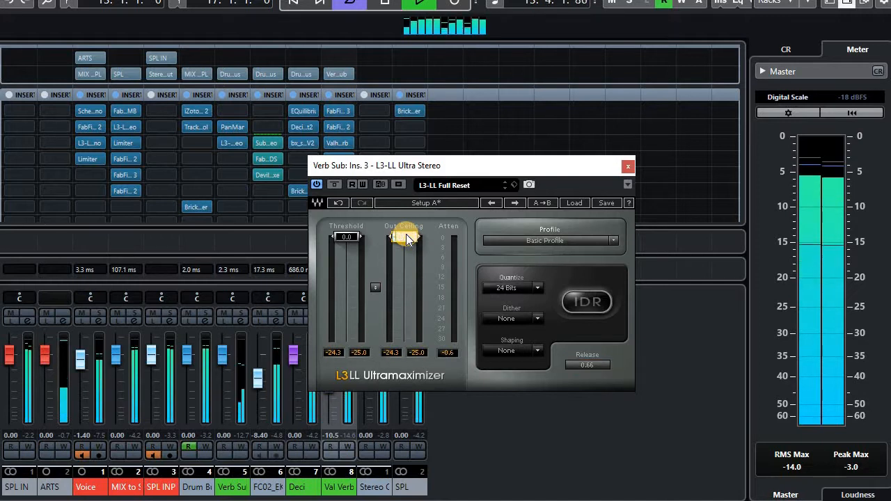
pyautogui.press('Return')
# Step: Audition the lowest L3-LL threshold, set it to -8.4, reset the meters and choose the Wide Band ARC profile
pyautogui.moveTo(346, 237); pyautogui.dragTo(350, 342)
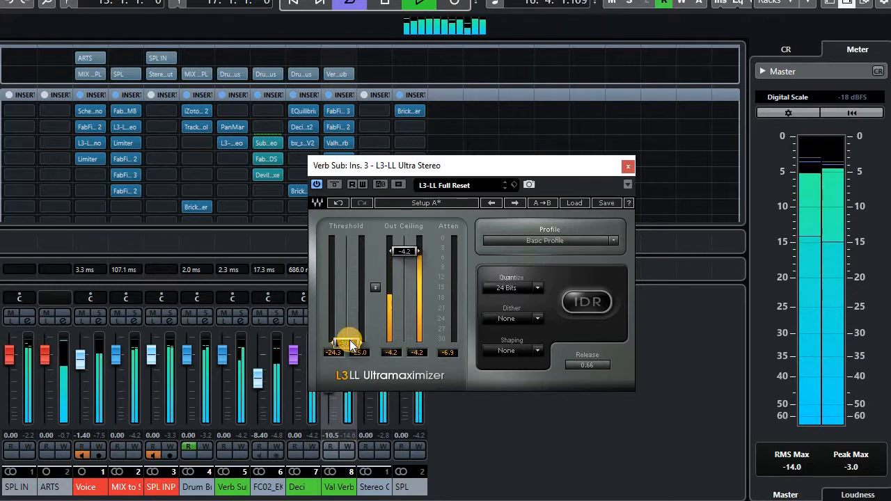
pyautogui.click(350, 341)
pyautogui.write('-8.4')
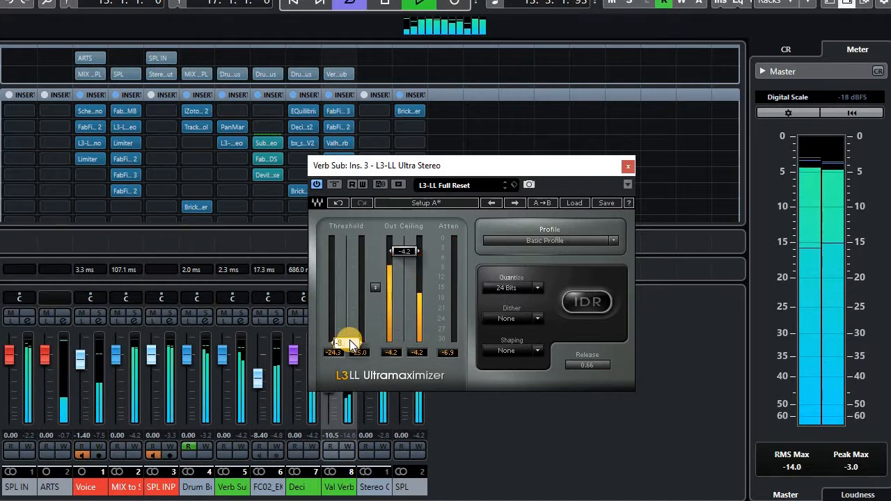
pyautogui.press('Return')
pyautogui.click(451, 354)
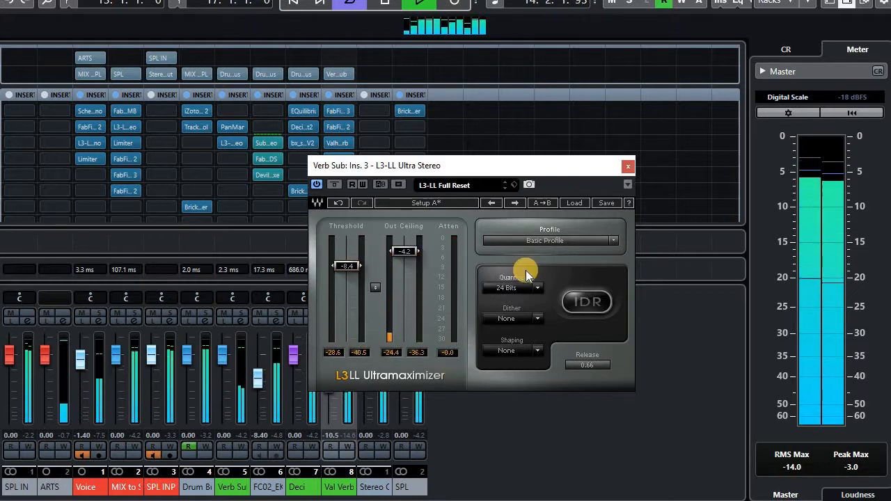
pyautogui.click(615, 241)
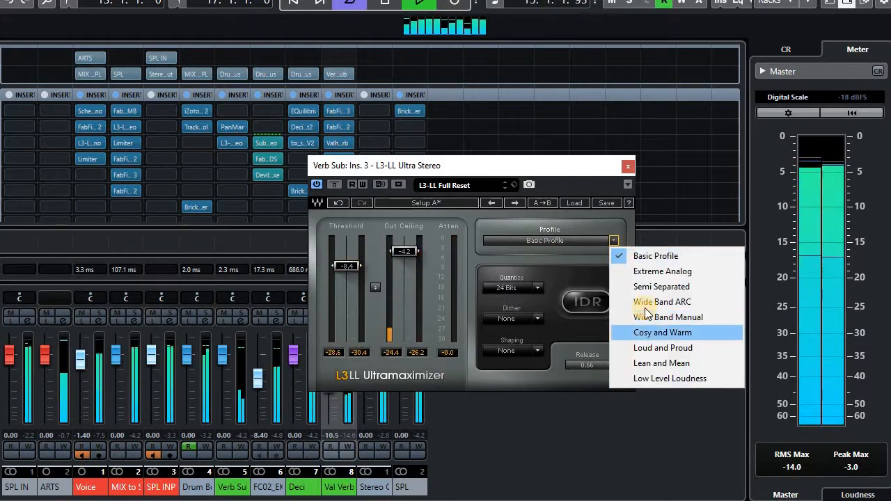
pyautogui.click(643, 303)
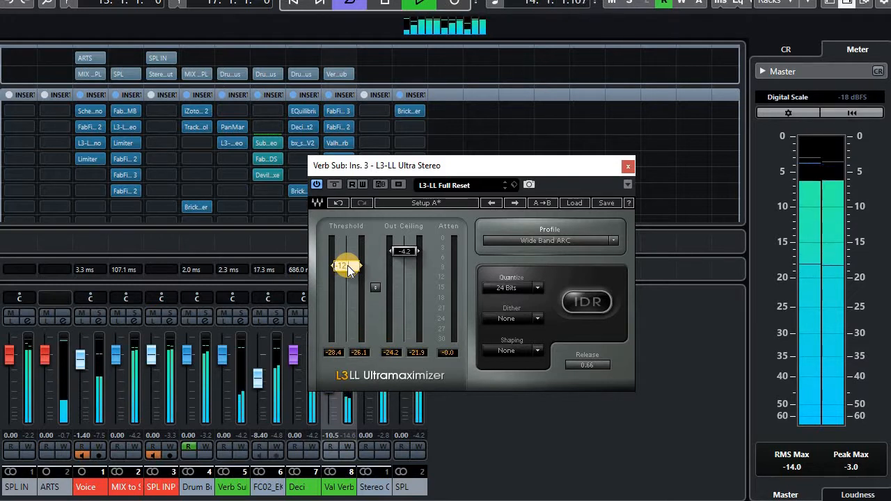
# Step: Lower the L3-LL threshold to -12.6 and reset its meters
pyautogui.scroll(-5, 348, 270)
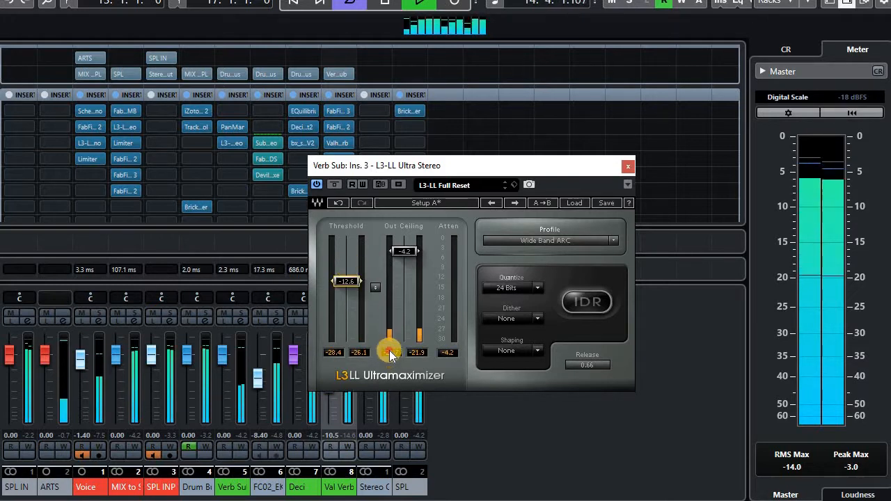
pyautogui.click(450, 353)
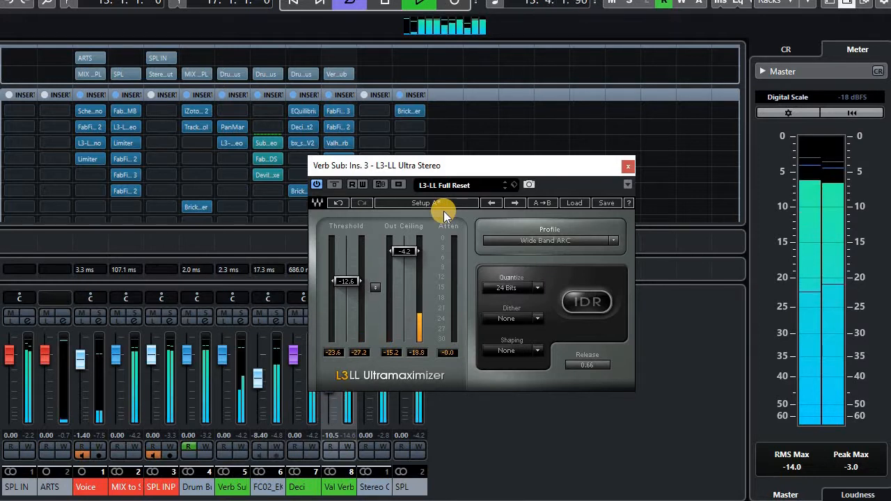
# Step: Audition the Semi Separated, Cosy and Warm, Lean and Mean and Wide Band Manual profiles, returning L3-LL to Wide Band ARC
pyautogui.click(614, 240)
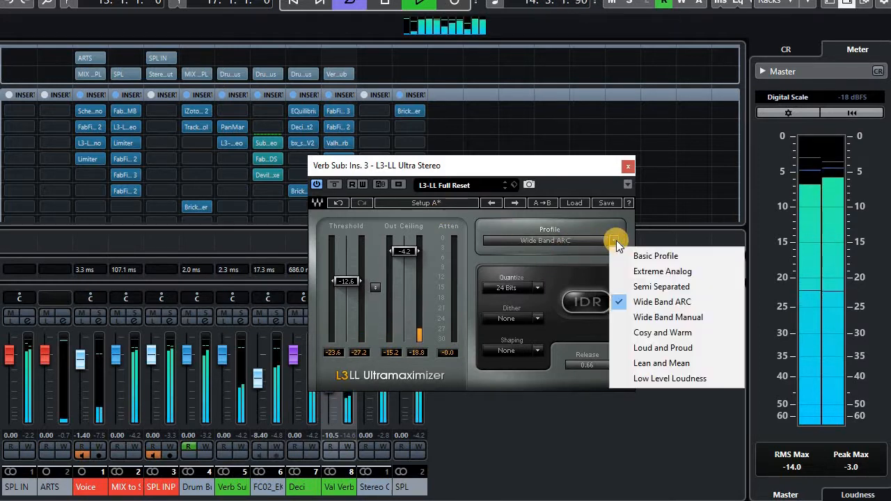
pyautogui.click(654, 288)
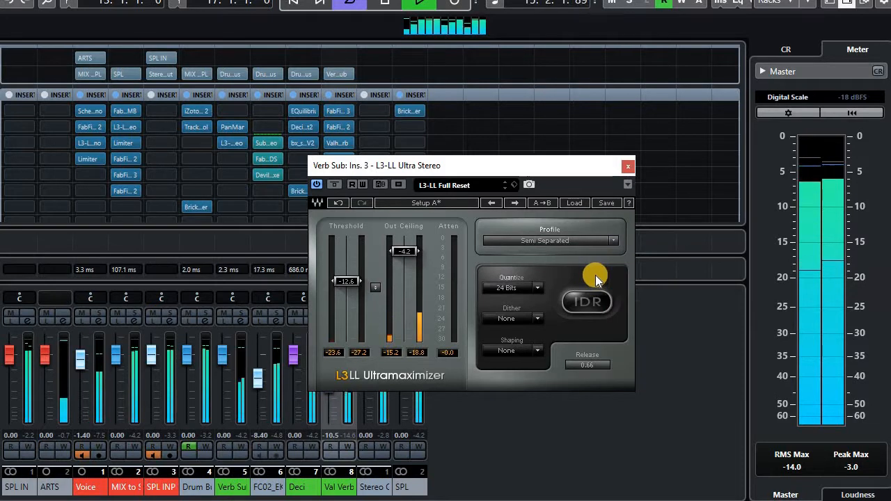
pyautogui.click(614, 241)
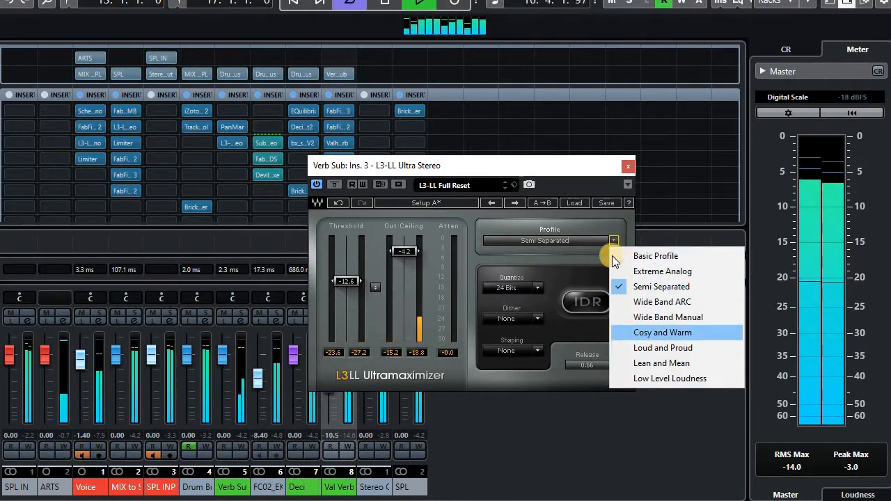
pyautogui.click(647, 333)
pyautogui.click(615, 240)
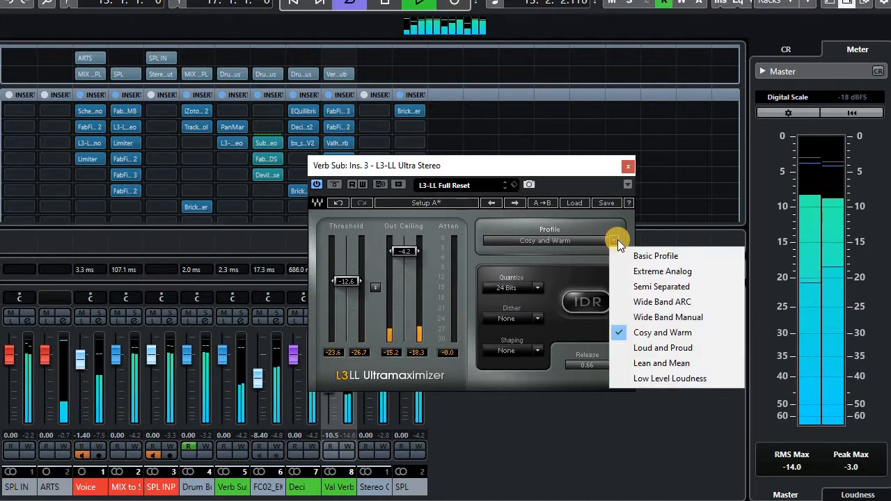
pyautogui.click(625, 362)
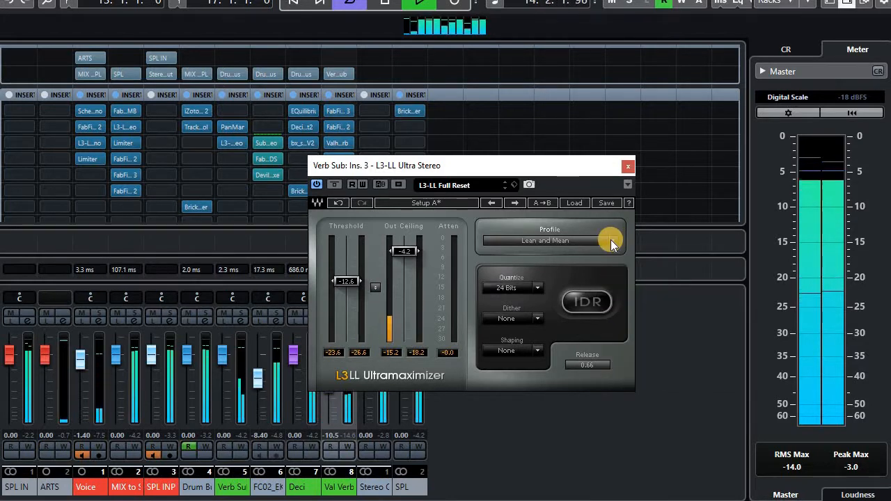
pyautogui.click(613, 240)
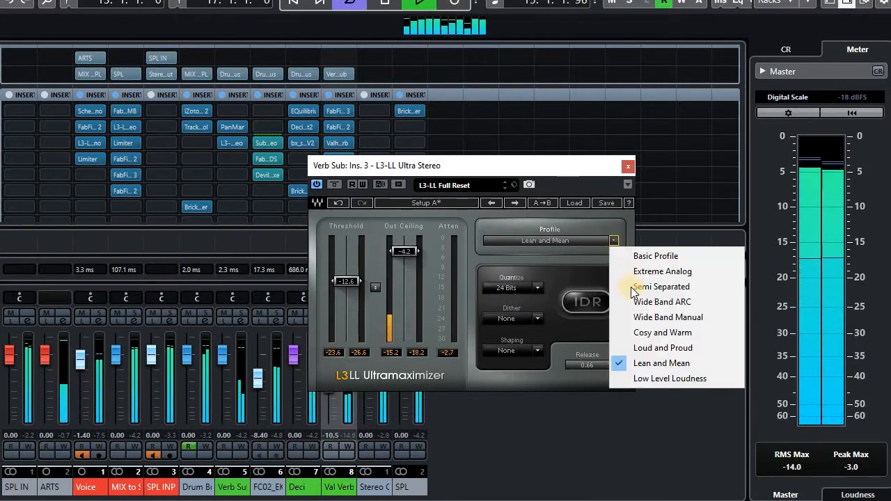
pyautogui.click(635, 319)
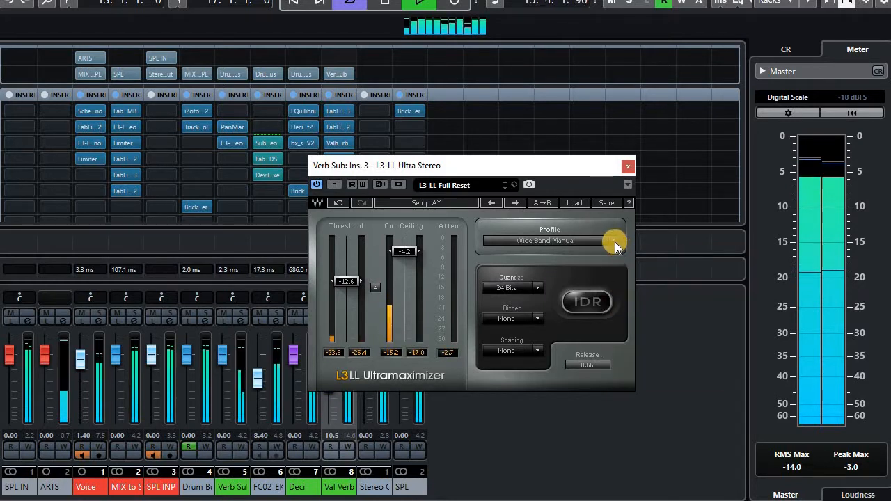
pyautogui.click(614, 240)
pyautogui.click(630, 302)
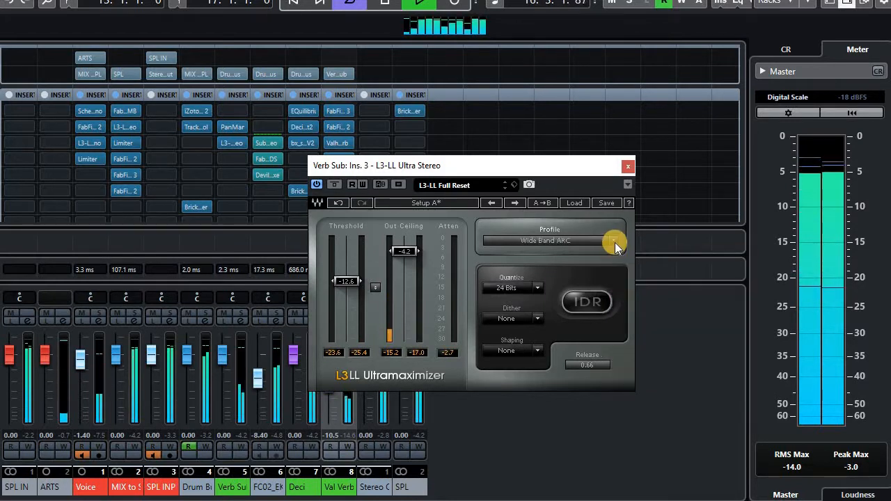
# Step: Compare the Lean and Mean profile once more and choose Wide Band Manual for L3-LL
pyautogui.click(616, 241)
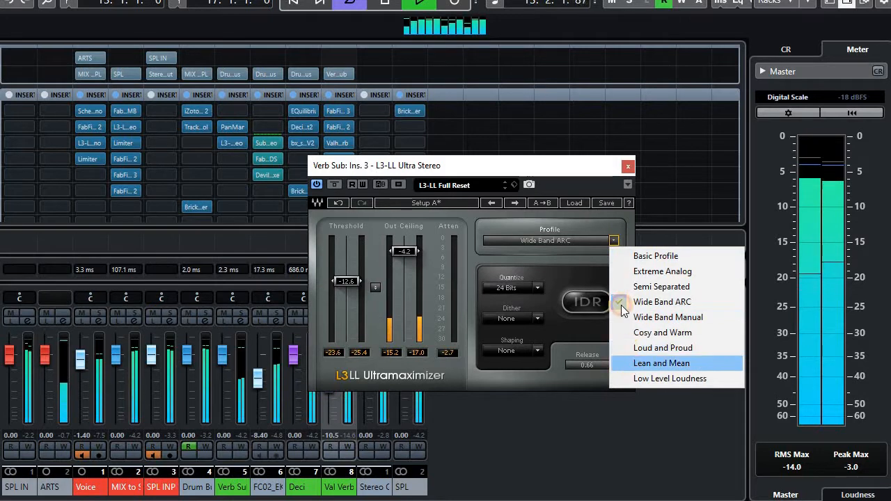
pyautogui.click(630, 364)
pyautogui.click(617, 240)
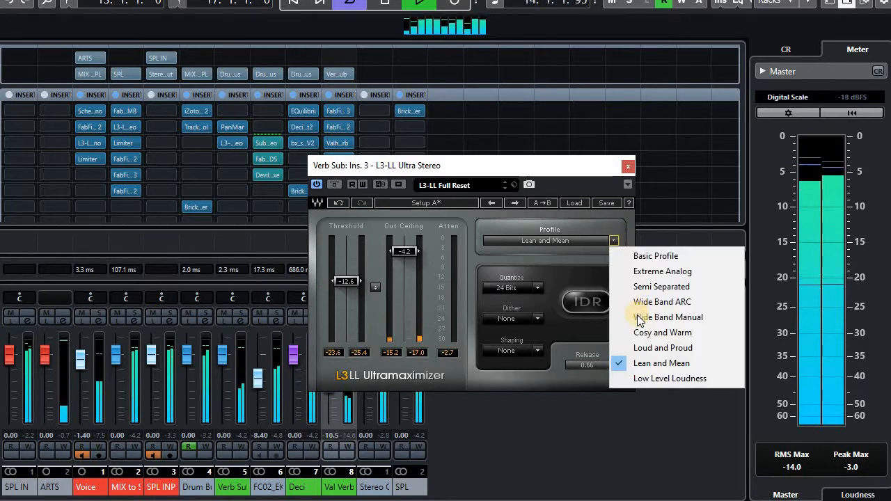
pyautogui.click(632, 314)
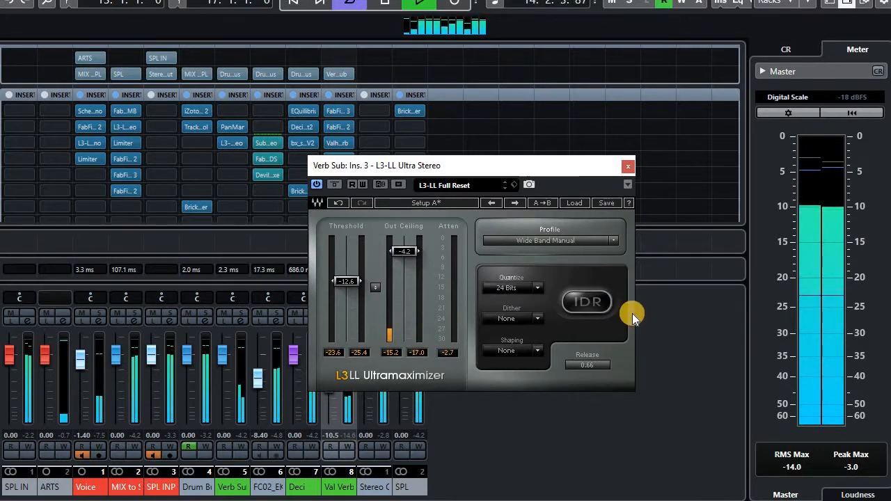
# Step: Try an L3-LL release of 6.66 and restore it to 0.66
pyautogui.click(595, 367)
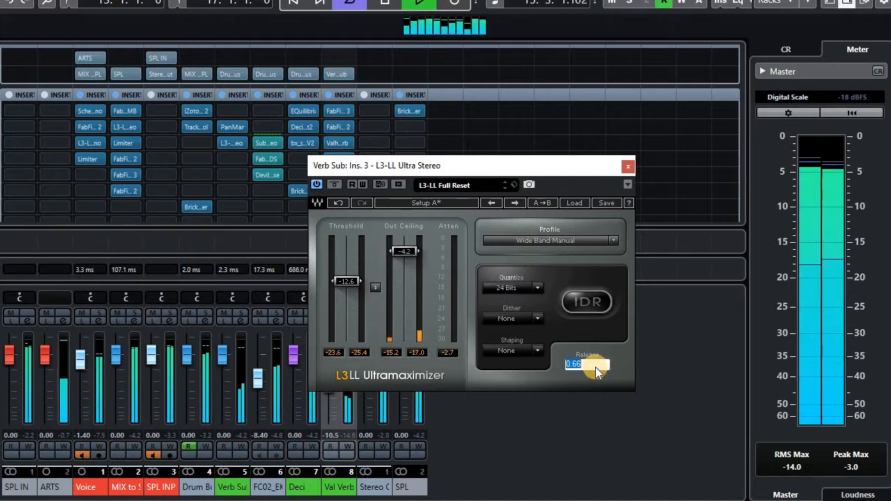
pyautogui.write('6.66')
pyautogui.press('Return')
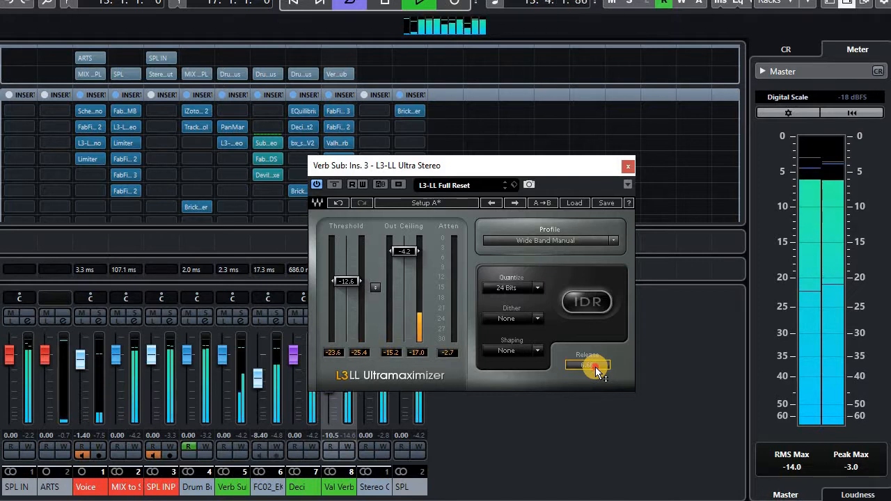
pyautogui.click(595, 367)
pyautogui.write('66')
pyautogui.press('Return')
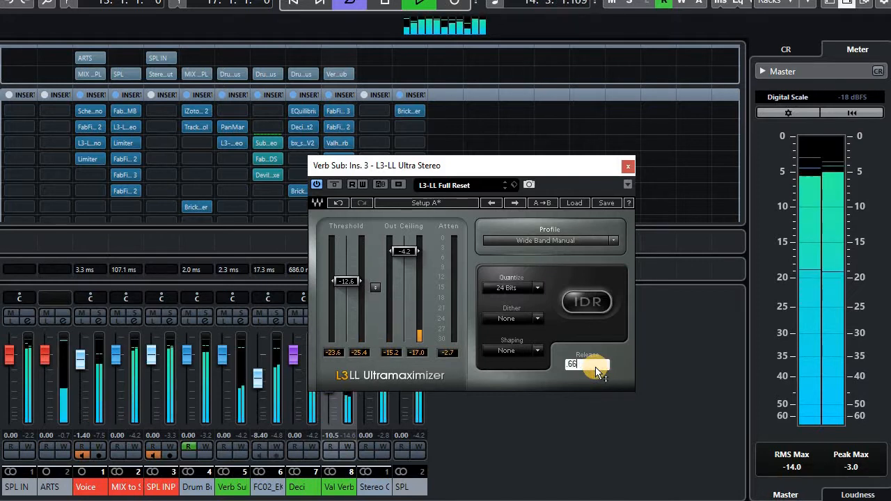
# Step: Set the L3-LL threshold to -14.0, resetting the meters before and after the change
pyautogui.click(451, 353)
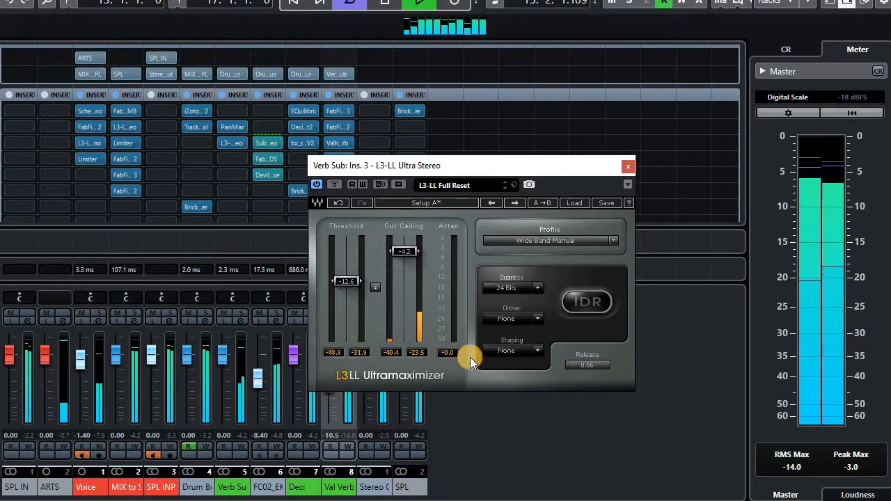
pyautogui.click(345, 282)
pyautogui.write('-14')
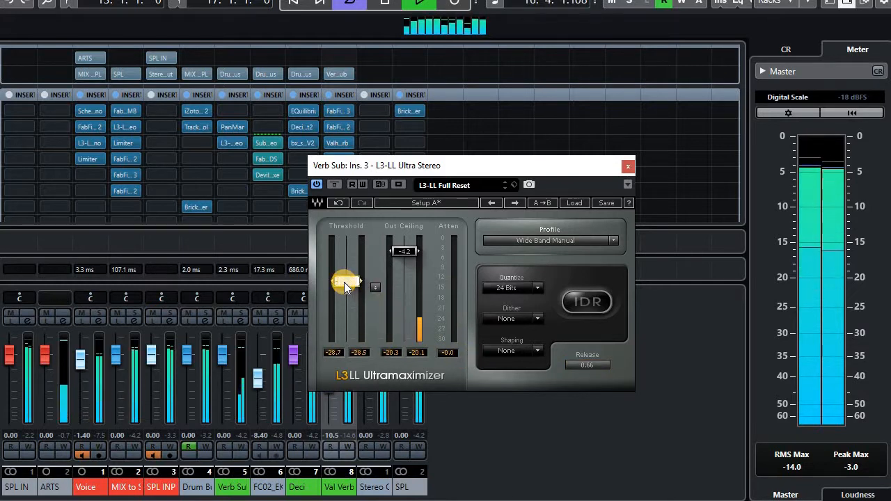
pyautogui.press('Return')
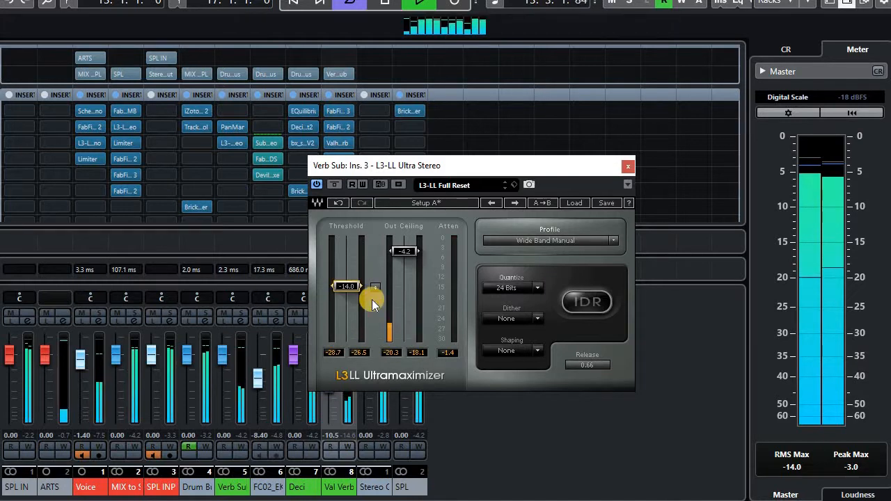
pyautogui.click(451, 355)
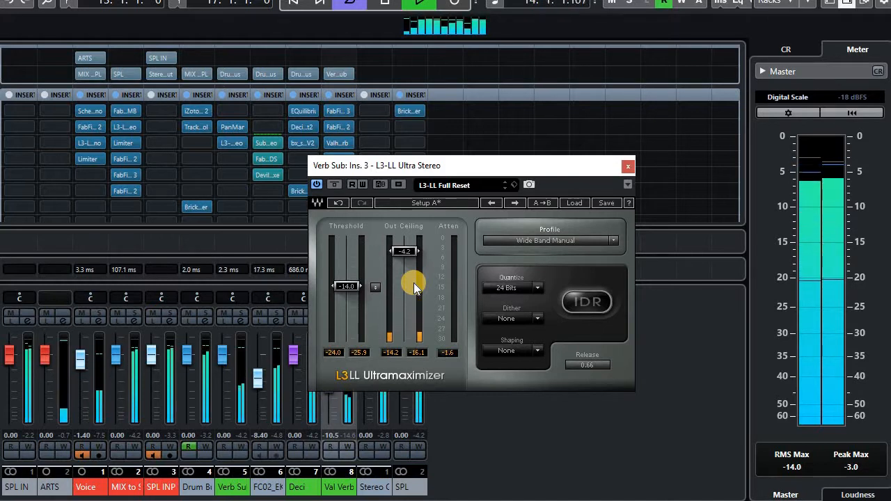
# Step: Bypass L3-LL, reset the Verb Sub channel's peak level to check the unlimited signal, and reactivate the limiter
pyautogui.click(336, 185)
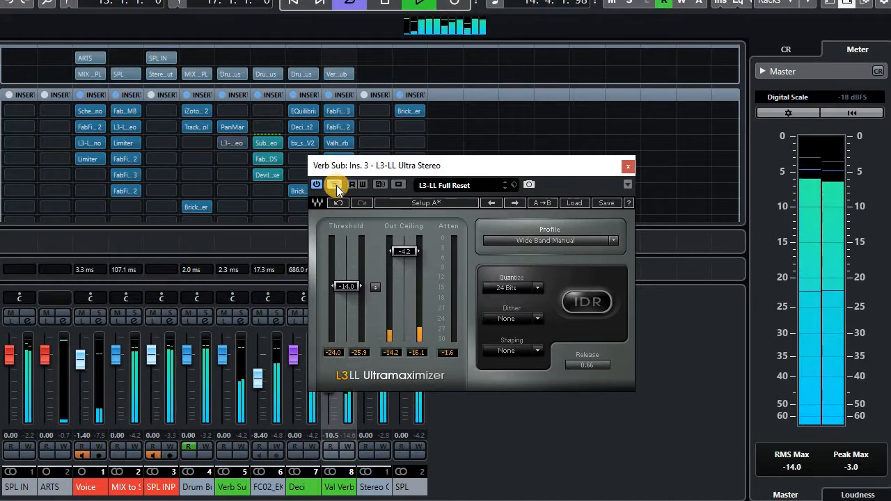
pyautogui.click(243, 438)
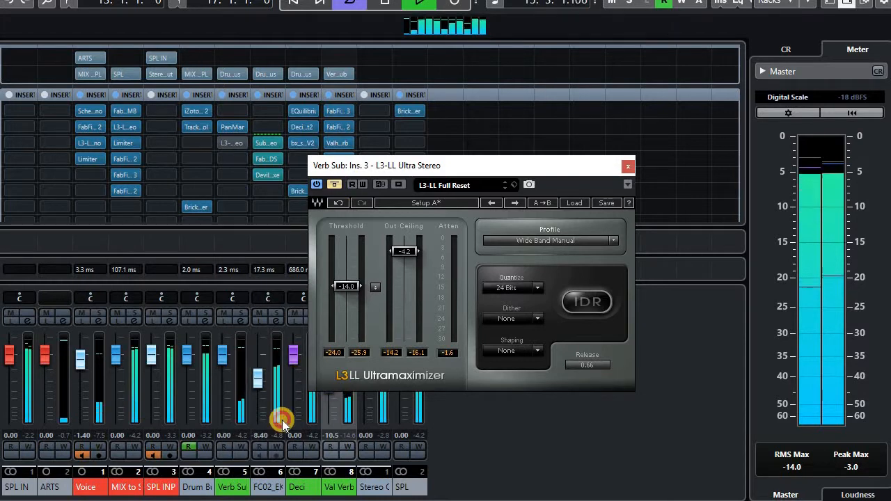
pyautogui.click(335, 184)
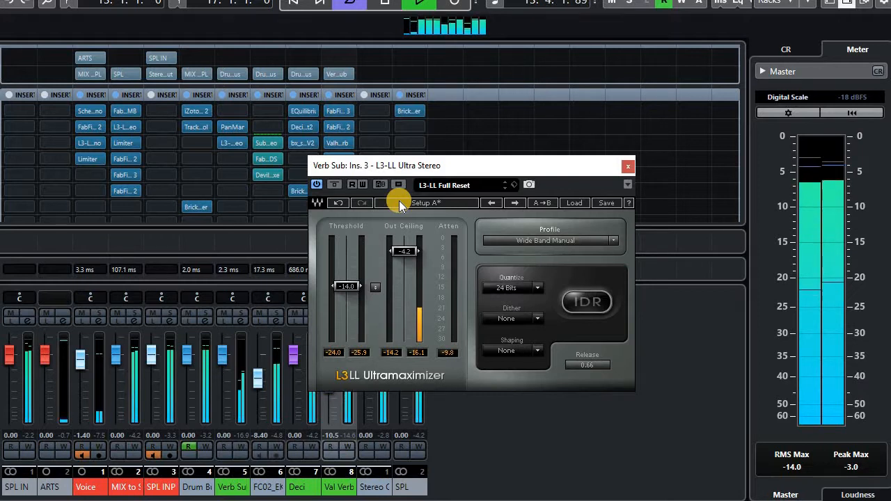
# Step: Set the L3-LL output ceiling to -7.0 and reset the meters
pyautogui.doubleClick(409, 255)
pyautogui.write('-7')
pyautogui.press('Return')
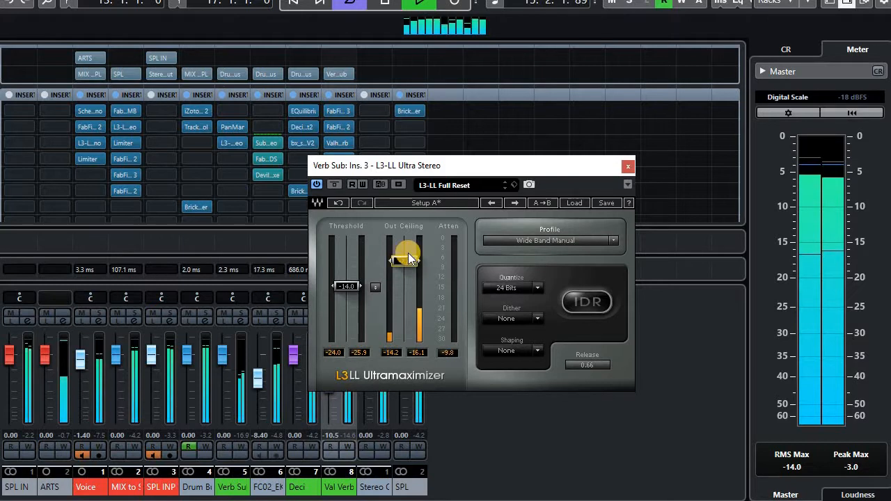
pyautogui.click(453, 354)
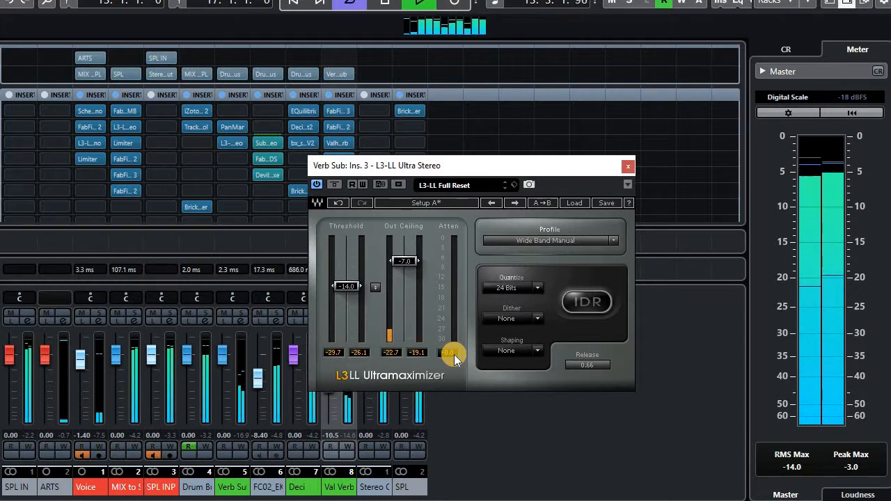
# Step: Lower the L3-LL output ceiling to -8.4
pyautogui.click(411, 262)
pyautogui.doubleClick(413, 262)
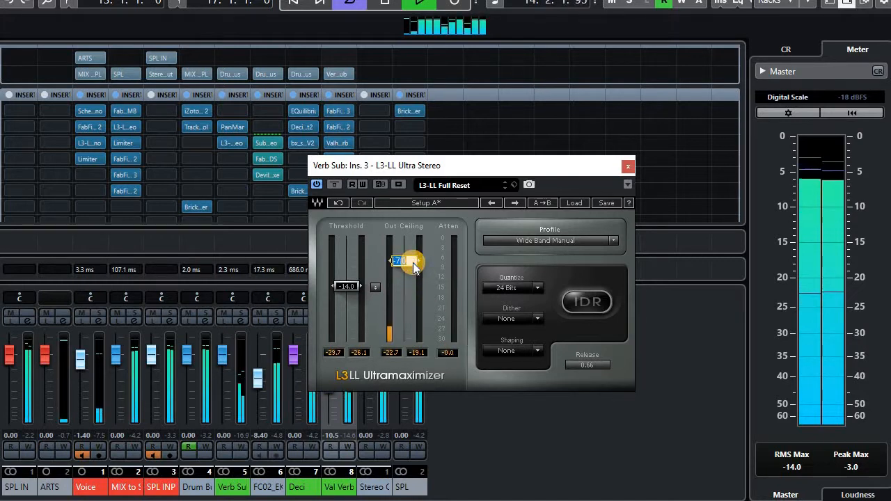
pyautogui.write('-8.4')
pyautogui.press('Return')
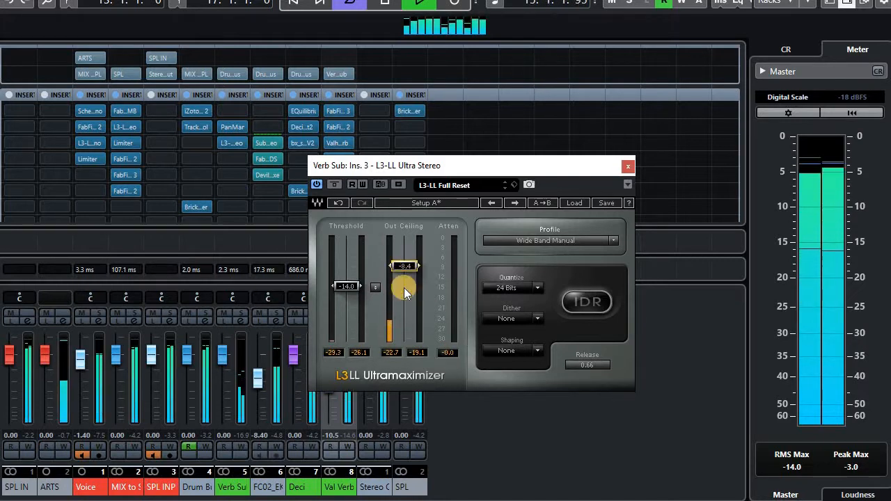
# Step: Try an L3-LL threshold of -18.2
pyautogui.click(348, 289)
pyautogui.doubleClick(349, 287)
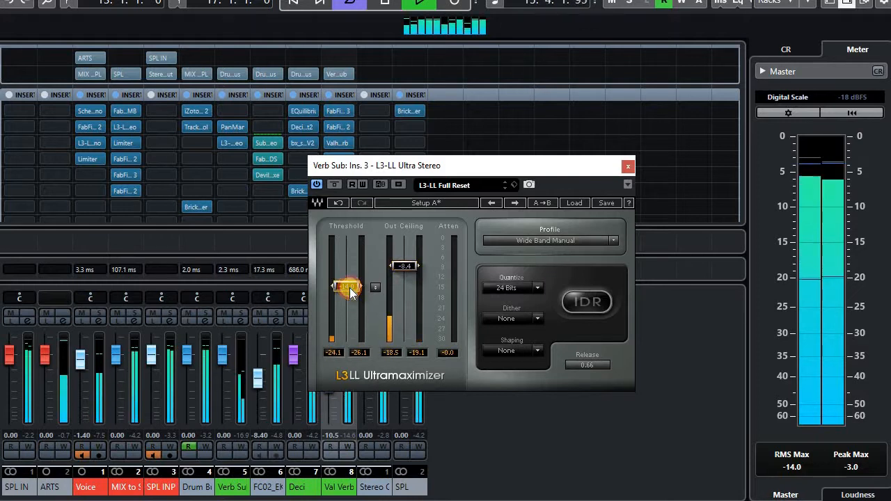
pyautogui.write('-1')
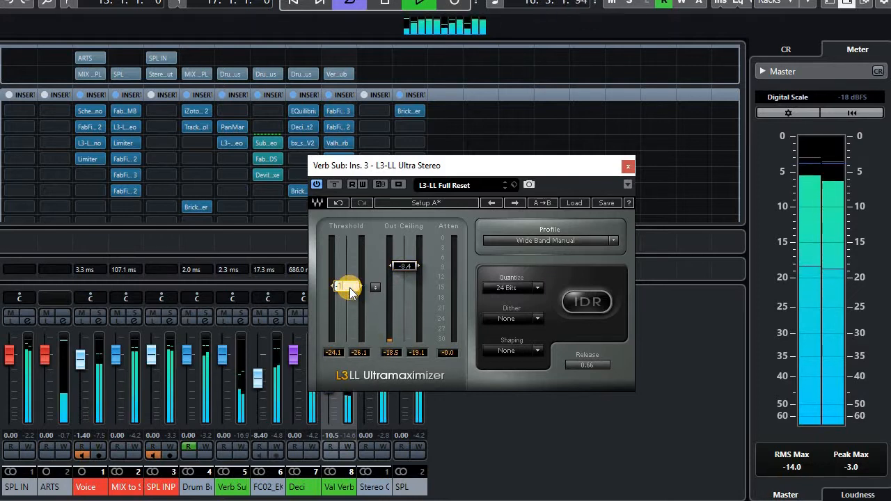
pyautogui.write('8.2')
pyautogui.press('Return')
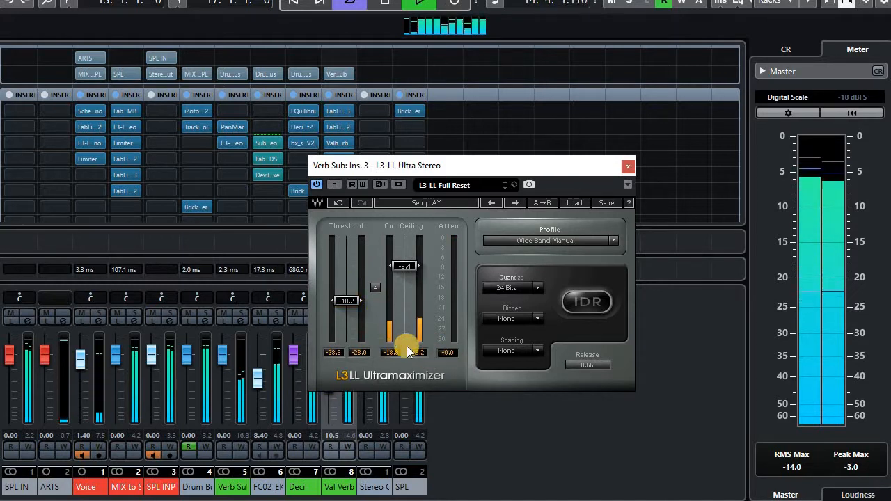
# Step: Set the L3-LL threshold to -16.1
pyautogui.doubleClick(352, 306)
pyautogui.write('-')
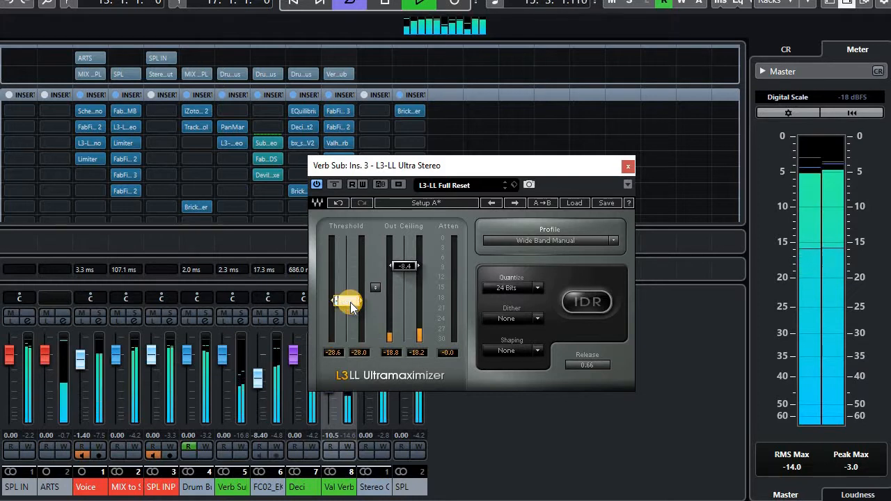
pyautogui.write('16.1')
pyautogui.press('Return')
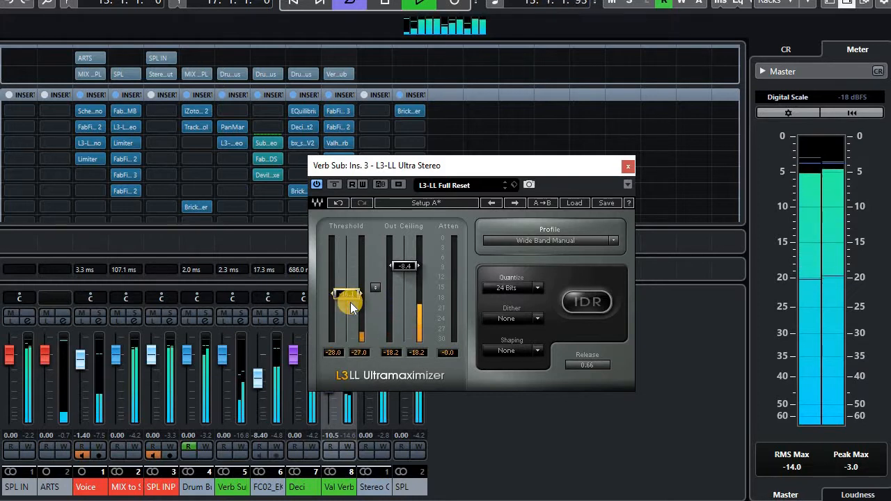
# Step: Compare the Verb Sub sound with L3-LL bypassed and raise the limiter's output ceiling to -6.3
pyautogui.click(333, 186)
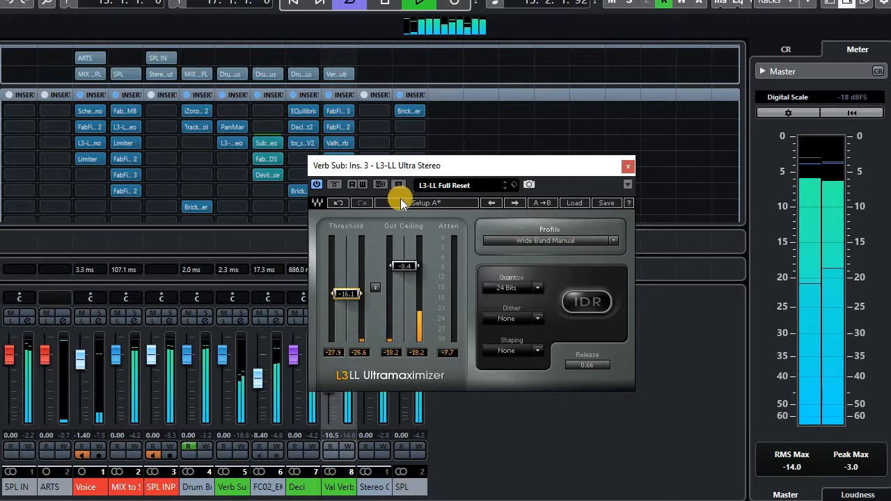
pyautogui.click(408, 265)
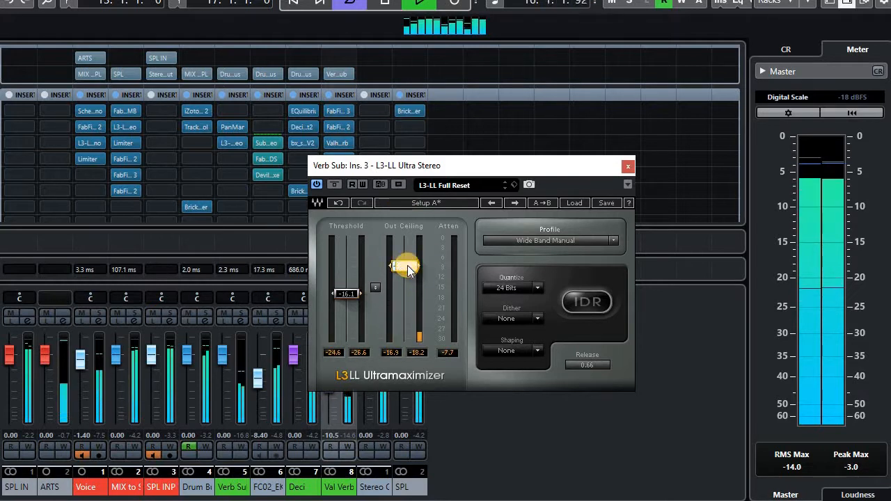
pyautogui.scroll(3, 407, 266)
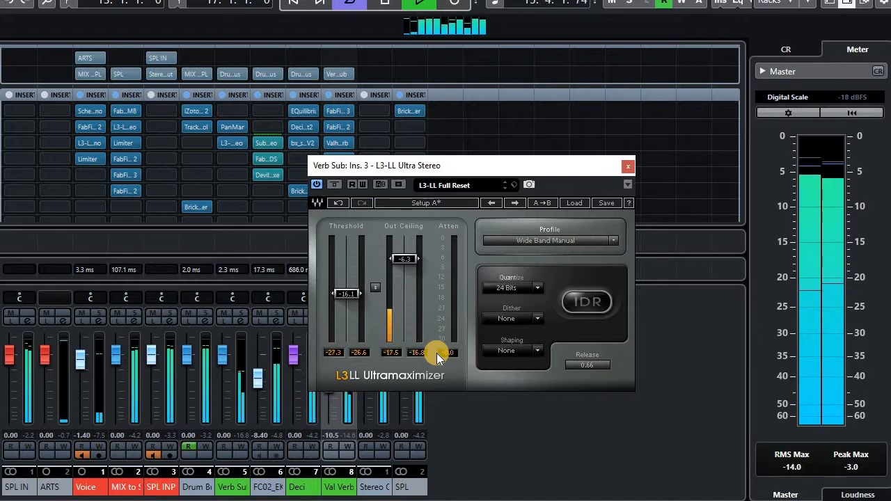
# Step: Set the Verb Sub L3-LL threshold to -16.8 and output ceiling to -7.7, and review the group's PanMan insert
pyautogui.click(400, 260)
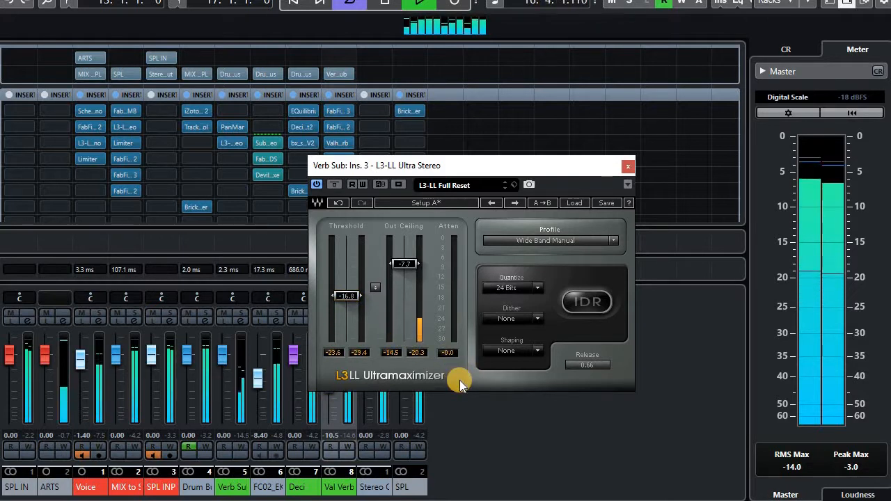
pyautogui.click(627, 165)
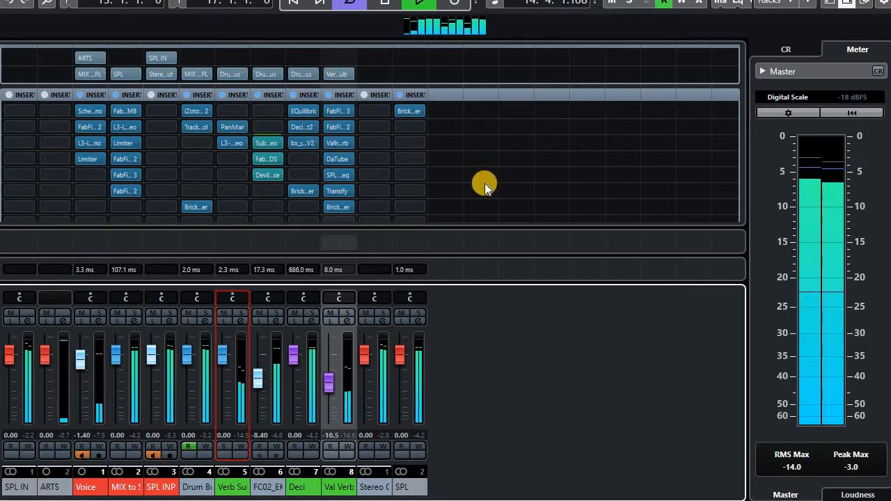
pyautogui.doubleClick(232, 127)
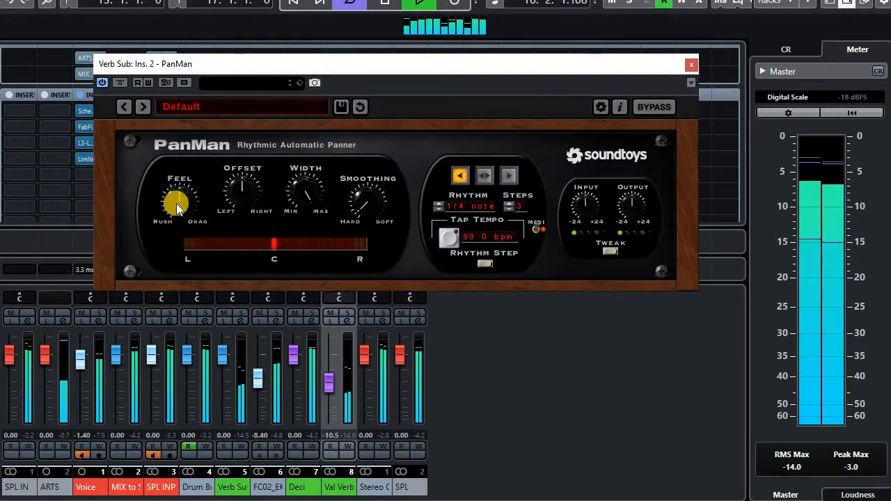
pyautogui.click(693, 65)
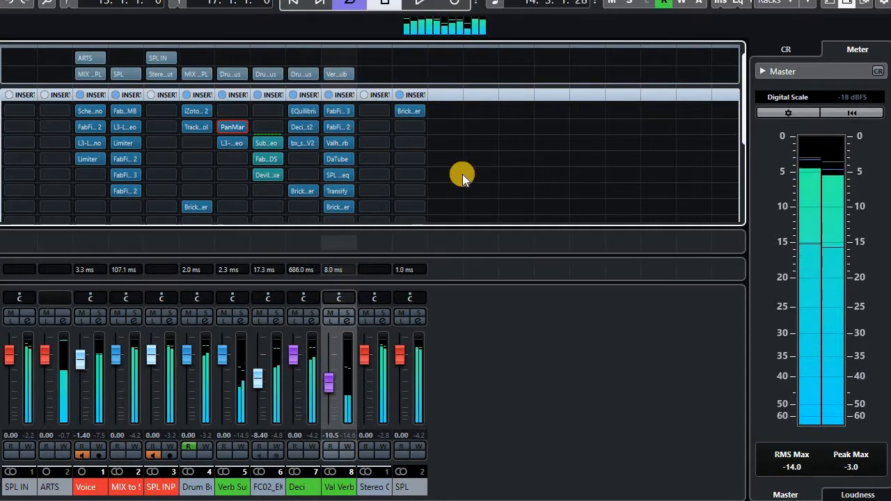
# Step: Stop playback and route the Val Verb channel's output to the Drum Bus group
pyautogui.click(348, 74)
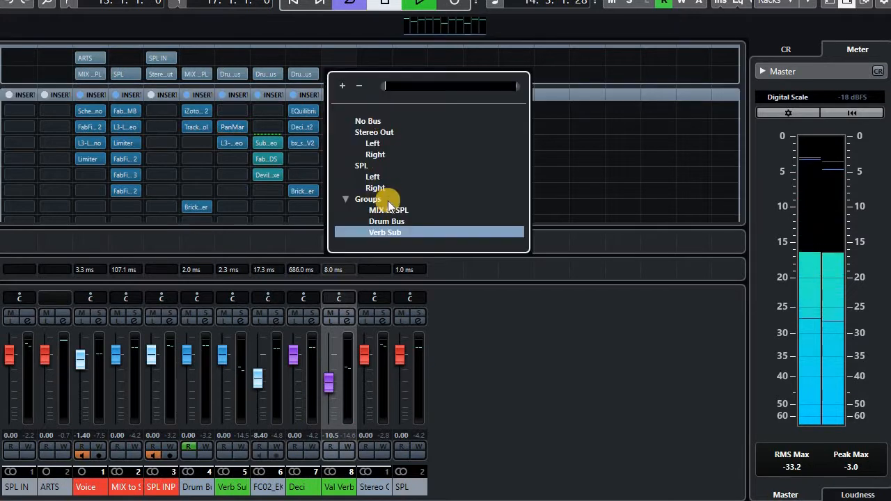
pyautogui.click(587, 293)
pyautogui.press('space')
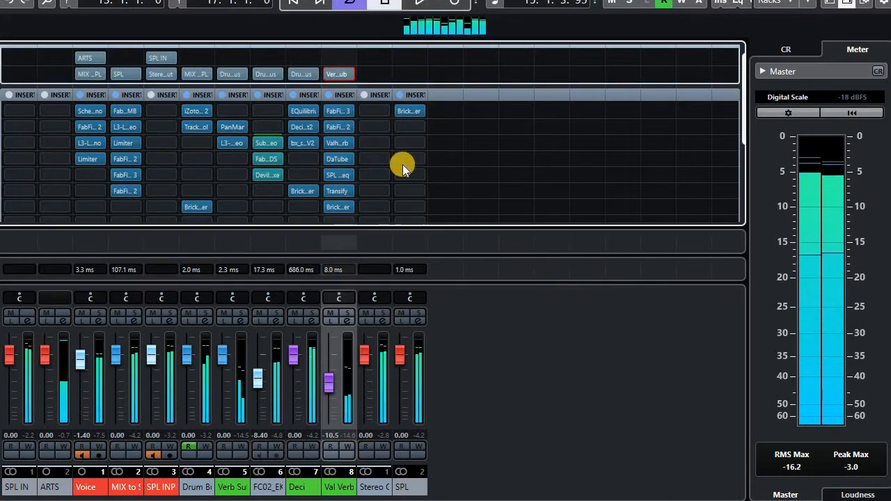
pyautogui.click(344, 75)
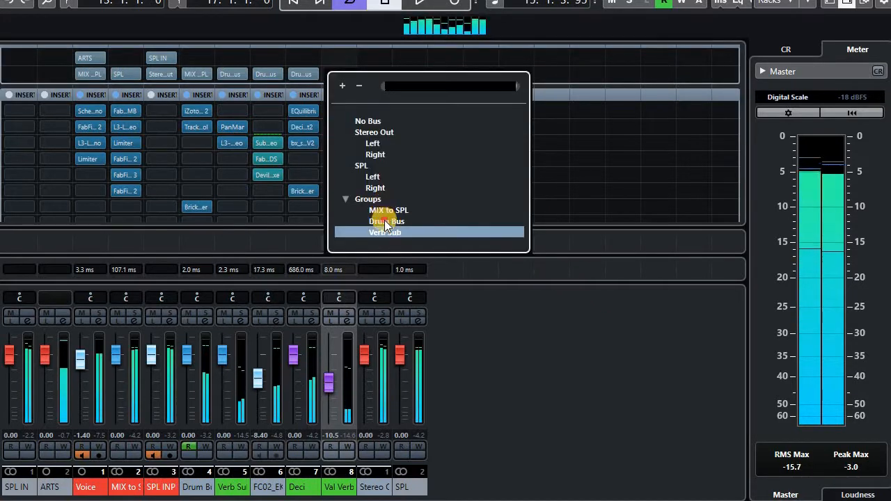
pyautogui.click(385, 221)
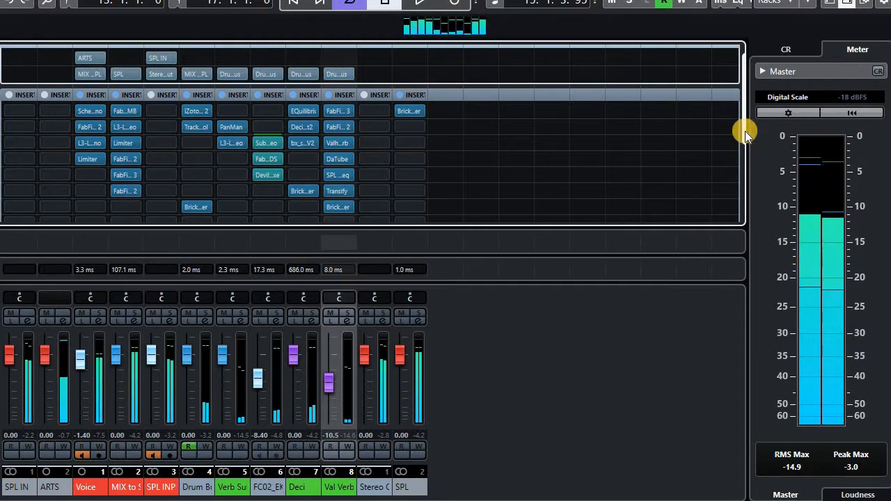
# Step: Add an active pre-fader send from Val Verb to the Verb Sub group with a send gain of 0.00
pyautogui.scroll(-5, 737, 214)
pyautogui.click(343, 159)
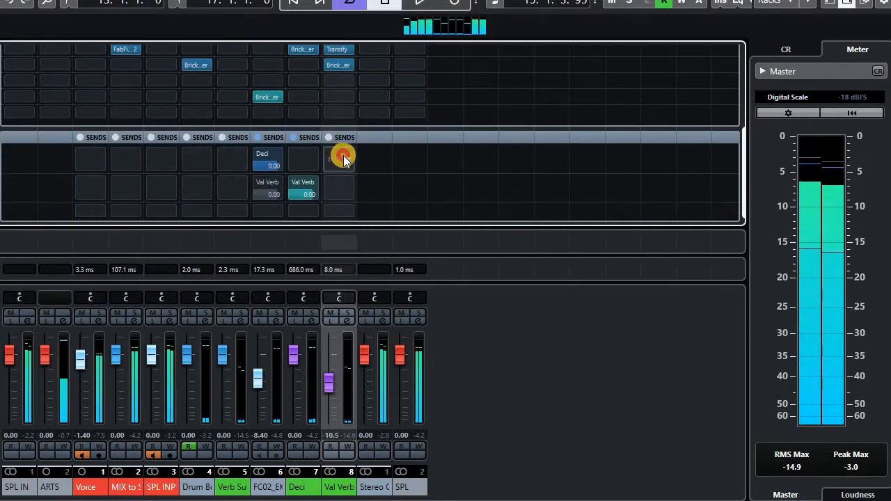
pyautogui.click(388, 312)
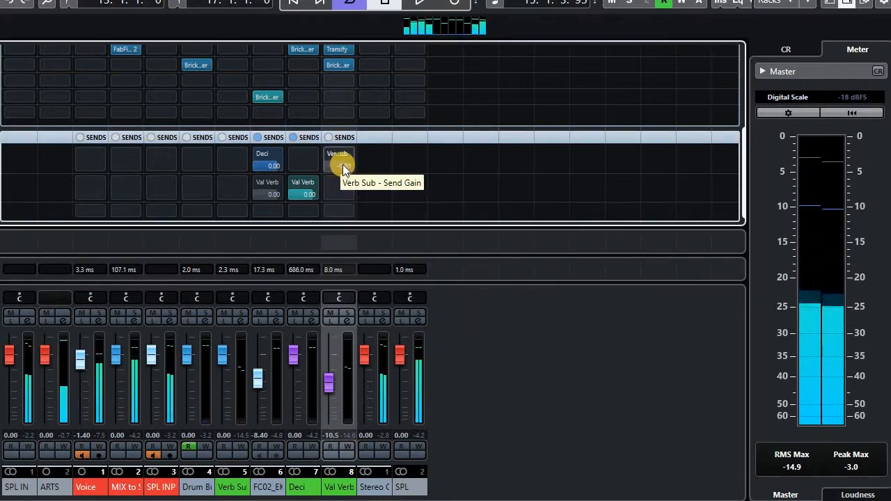
pyautogui.doubleClick(341, 164)
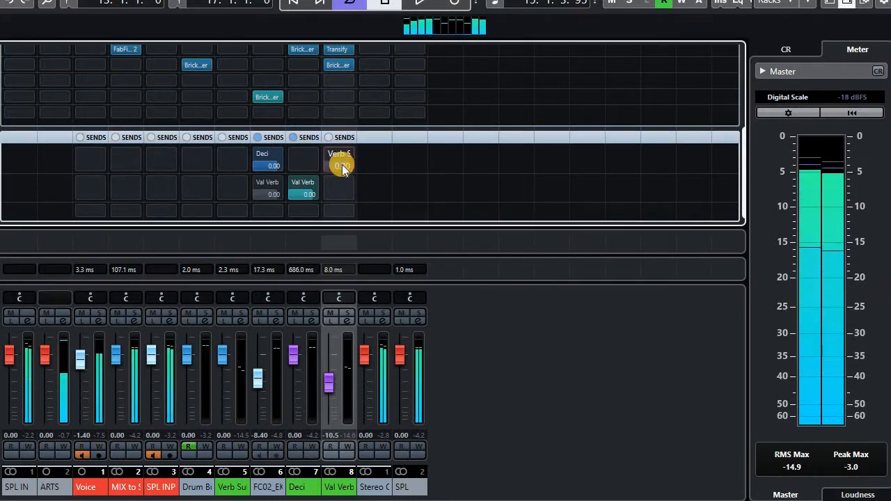
pyautogui.click(333, 153)
pyautogui.click(332, 152)
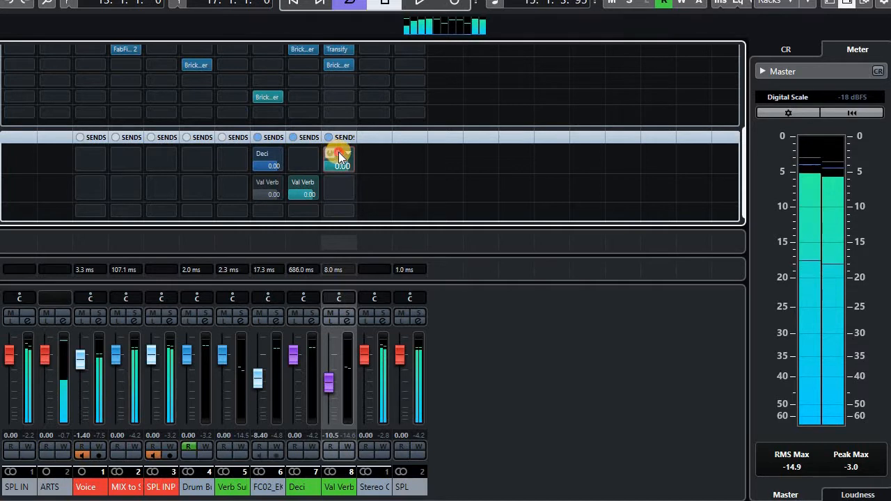
pyautogui.click(338, 152)
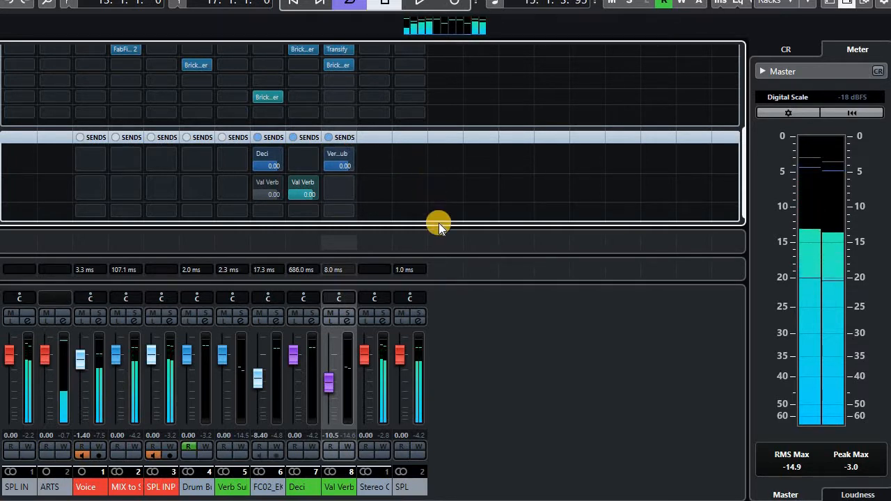
# Step: Pull the Val Verb fader down to -∞ and play the loop from its start at bar 13
pyautogui.press('KP_1')
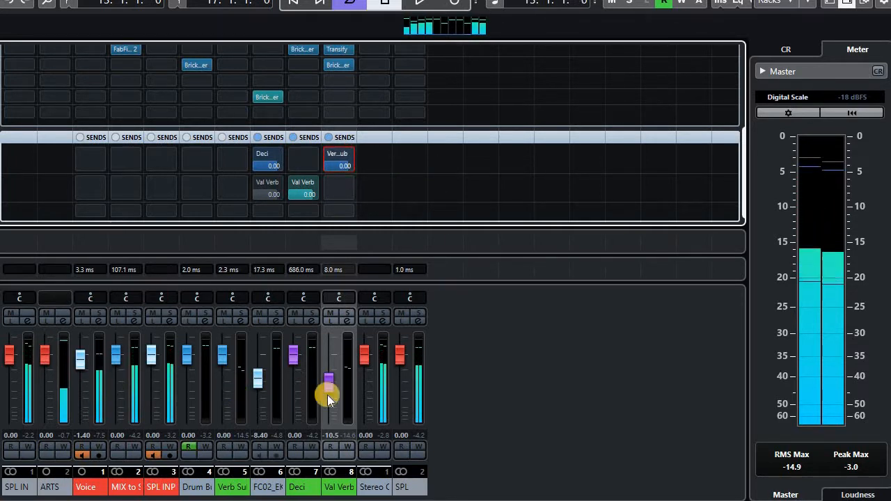
pyautogui.moveTo(327, 389); pyautogui.dragTo(346, 442)
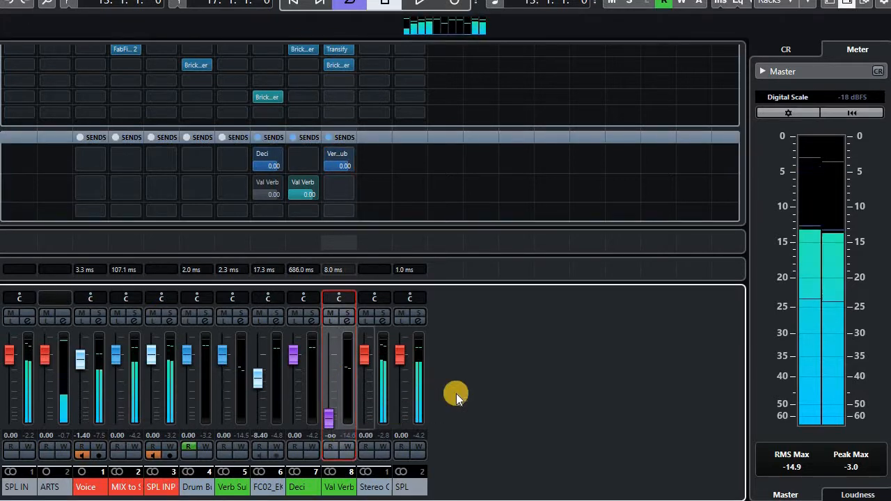
pyautogui.press('space')
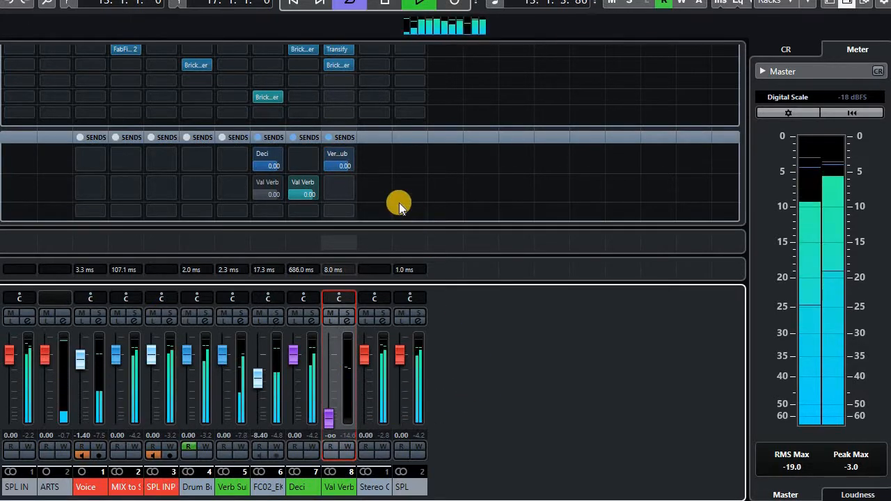
# Step: Try gains of -10.5, -9.2 and -8.4 on the Val Verb send to Verb Sub while the loop plays
pyautogui.doubleClick(345, 168)
pyautogui.write('-10.5')
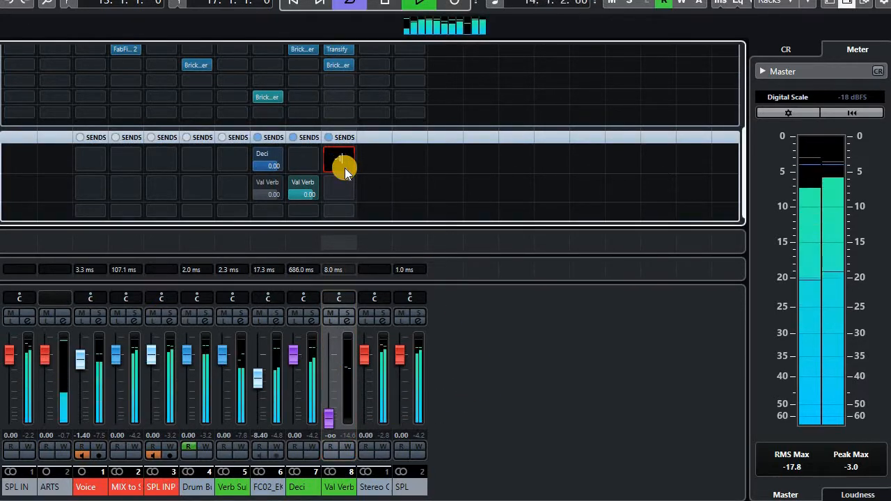
pyautogui.press('Return')
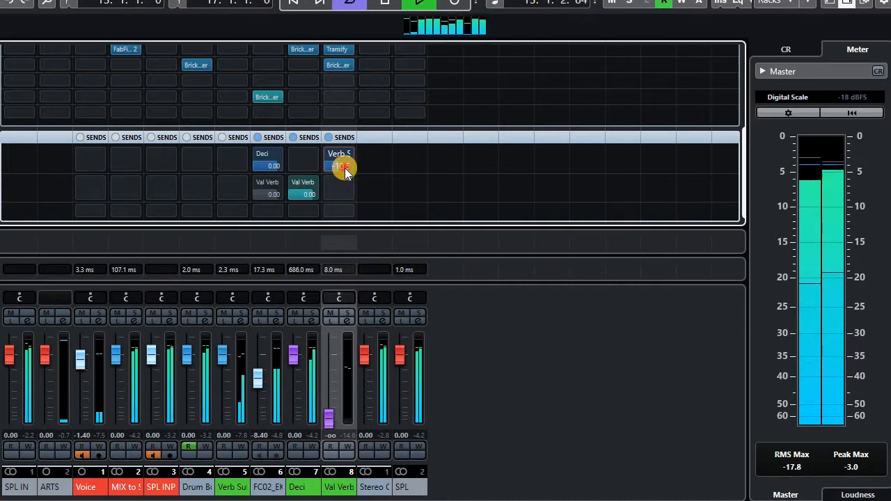
pyautogui.doubleClick(343, 166)
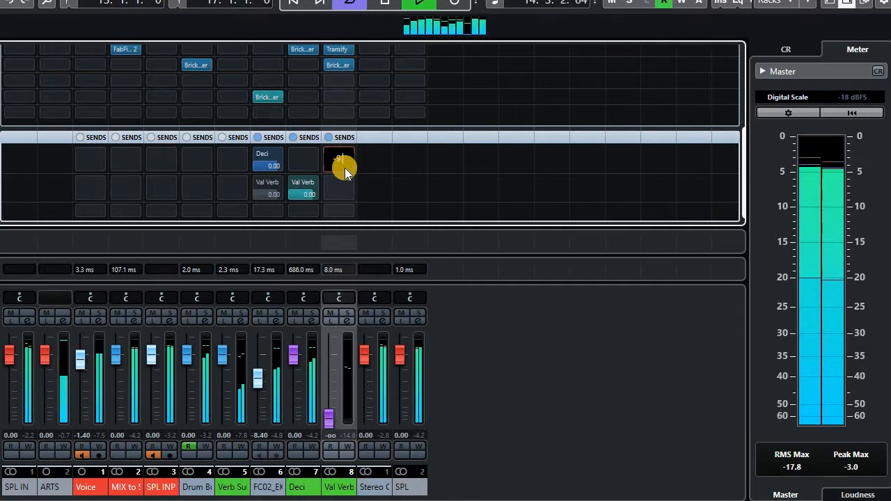
pyautogui.write('-9.2')
pyautogui.press('Return')
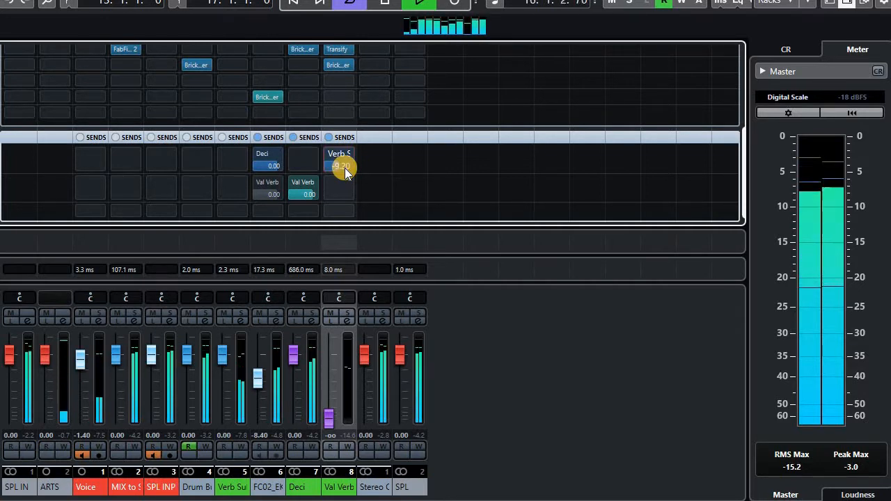
pyautogui.doubleClick(345, 168)
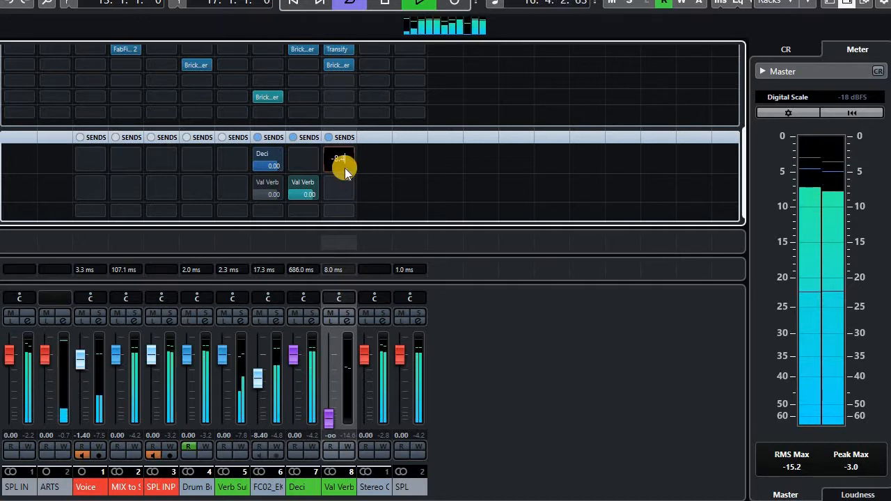
pyautogui.press('Return')
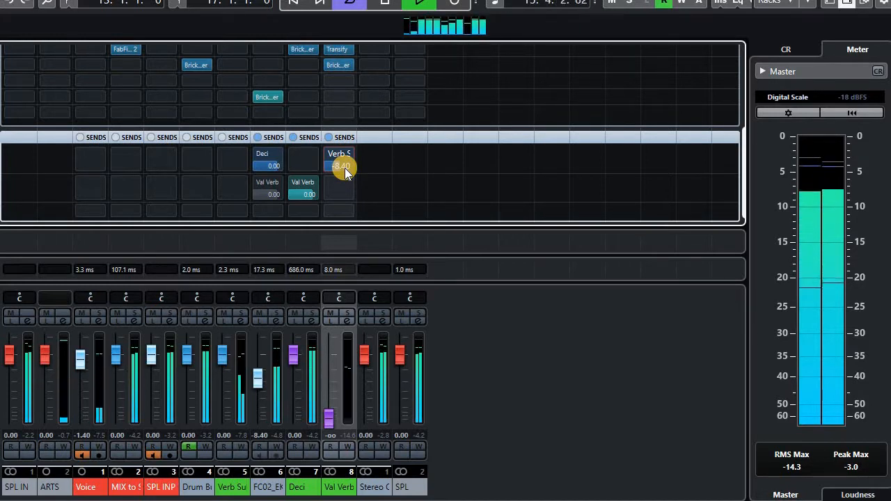
# Step: Set the gain of Val Verb's send to Verb Sub to -9.1
pyautogui.doubleClick(343, 167)
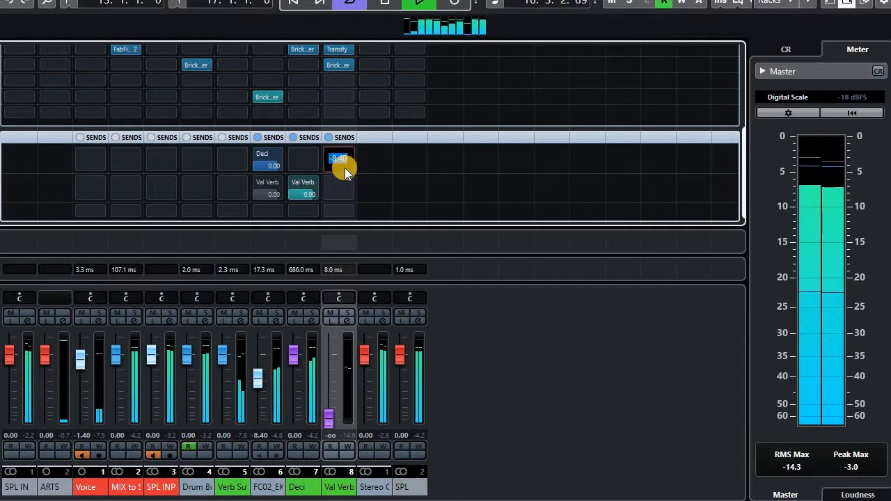
pyautogui.write('-')
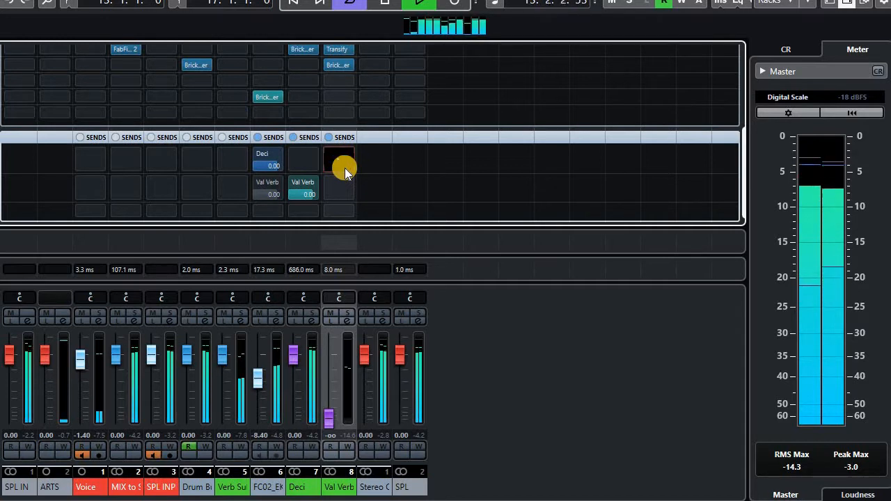
pyautogui.write('9.1')
pyautogui.press('Return')
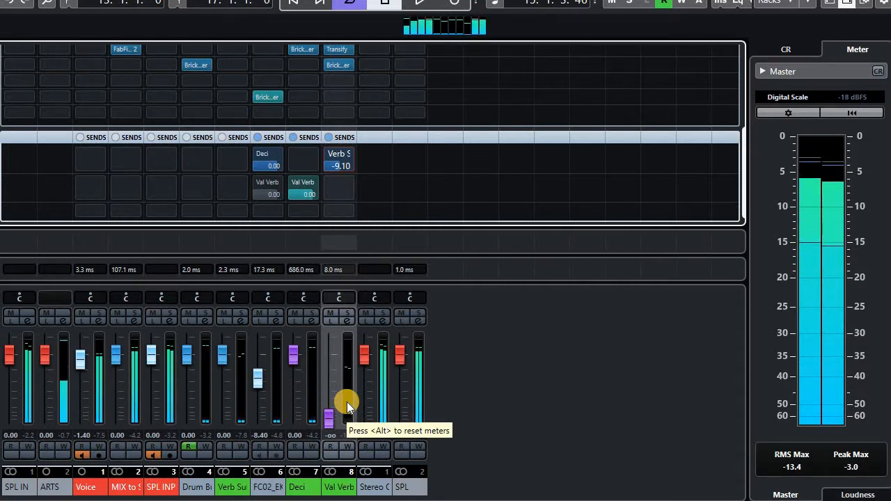
# Step: Unlock the Val Verb track in the project window and set its volume to -10.5
pyautogui.press('F3')
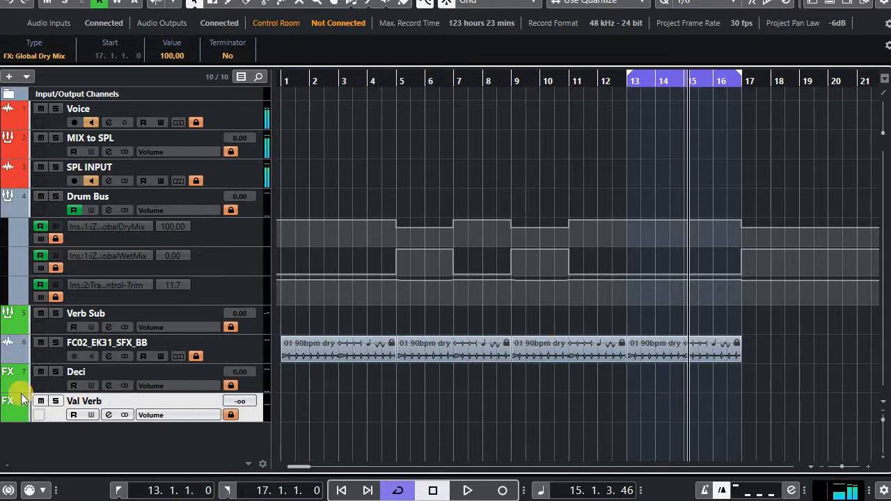
pyautogui.click(230, 417)
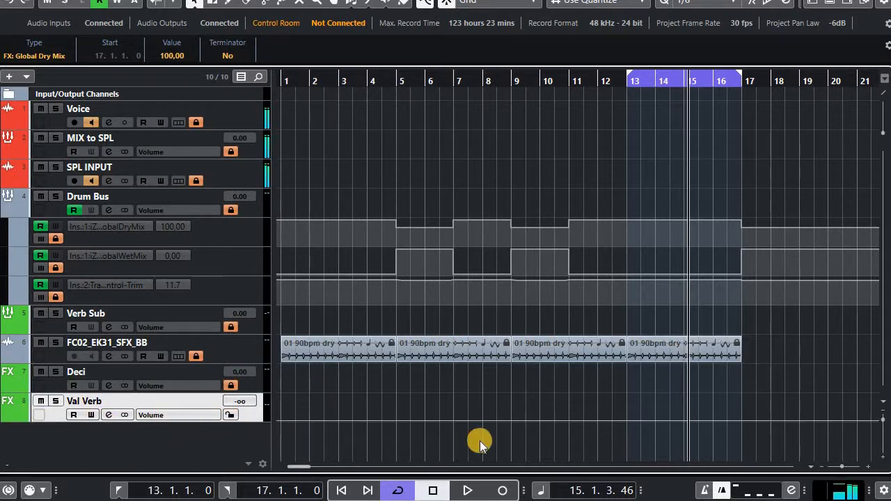
pyautogui.doubleClick(255, 403)
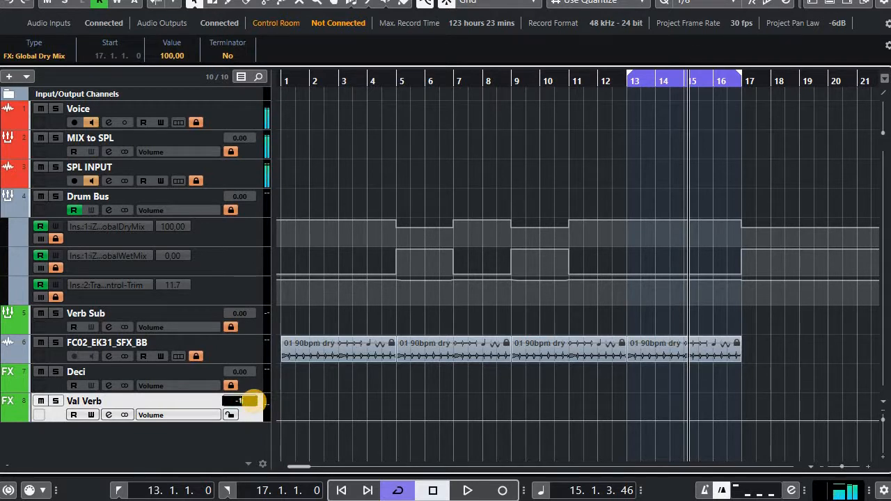
pyautogui.write('-10.5')
pyautogui.press('Return')
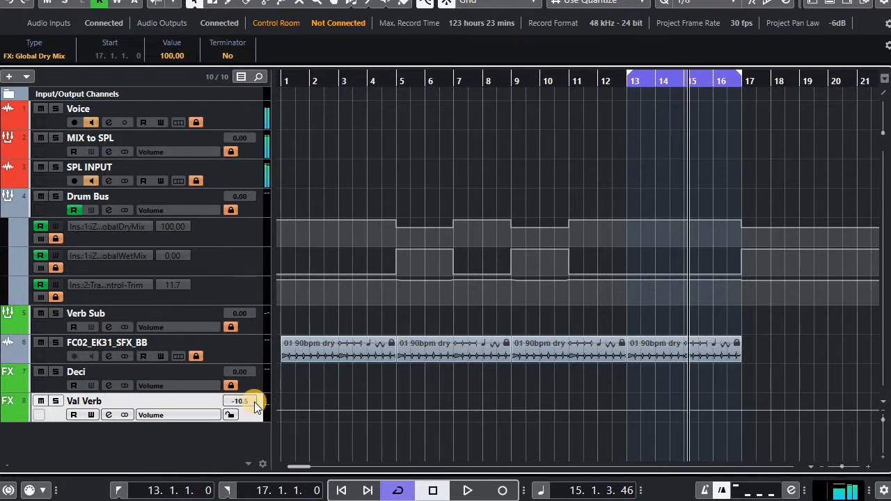
# Step: Select the Val Verb volume automation from bar 13 to just past bar 17 and lower that range to -∞
pyautogui.press('KP_1')
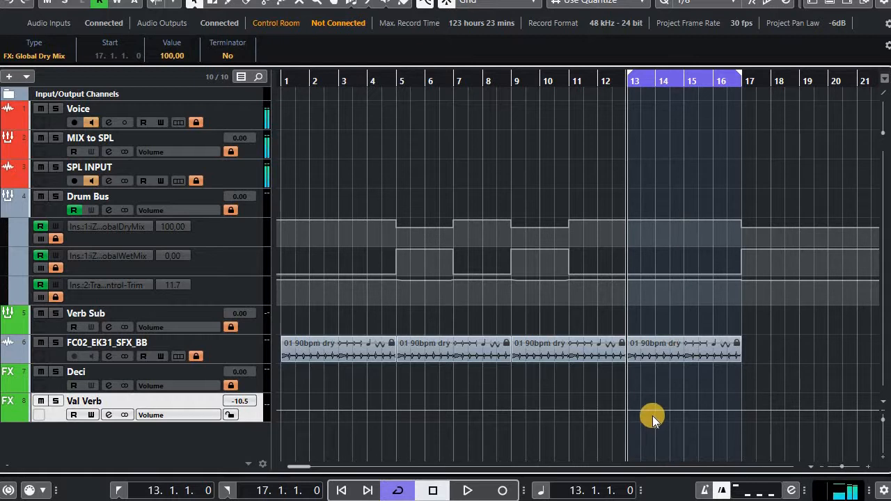
pyautogui.press('2')
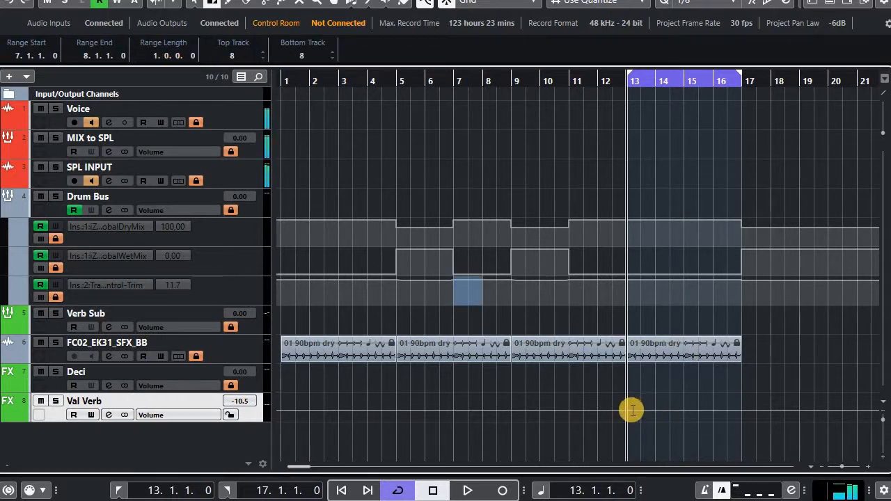
pyautogui.moveTo(627, 408); pyautogui.dragTo(744, 406)
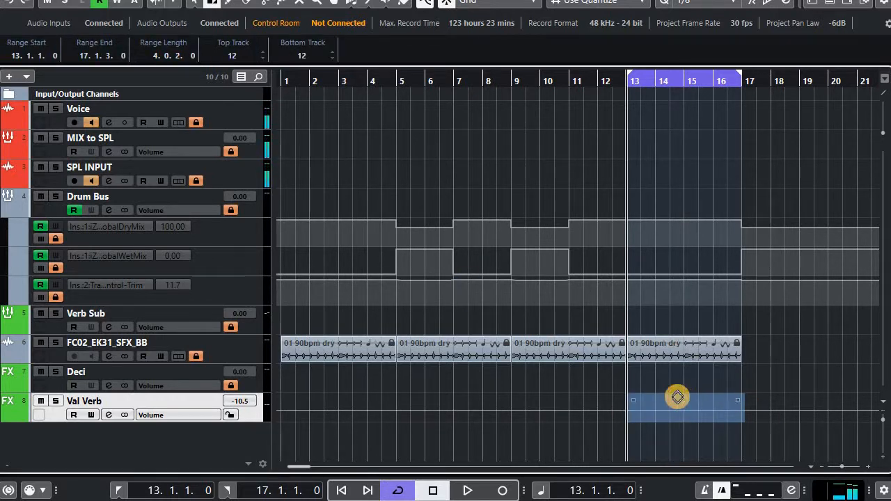
pyautogui.press('h')
pyautogui.press('h')
pyautogui.press('h')
pyautogui.moveTo(635, 396); pyautogui.dragTo(647, 431)
# Step: Delete the Val Verb volume automation points just after bar 17 where the level rises again
pyautogui.press('g')
pyautogui.press('g')
pyautogui.press('g')
pyautogui.press('g')
pyautogui.press('g')
pyautogui.press('g')
pyautogui.press('g')
pyautogui.press('g')
pyautogui.press('g')
pyautogui.press('g')
pyautogui.press('g')
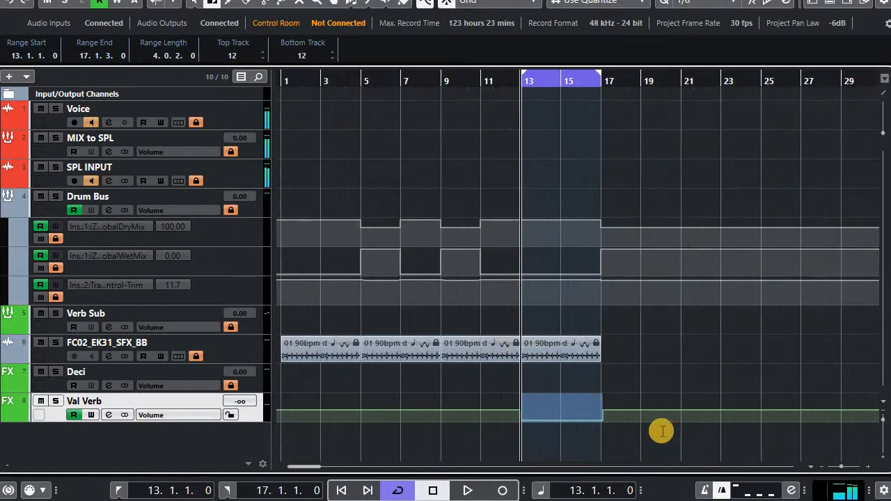
pyautogui.moveTo(630, 438); pyautogui.dragTo(592, 382)
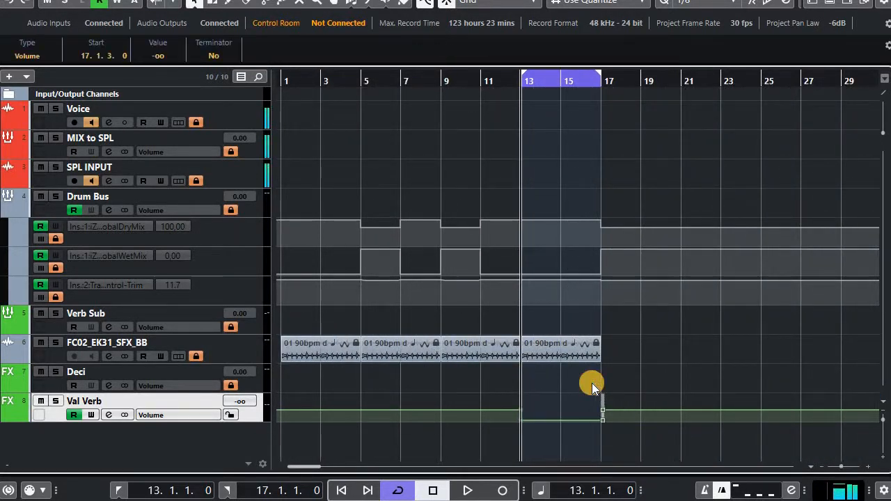
pyautogui.press('Delete')
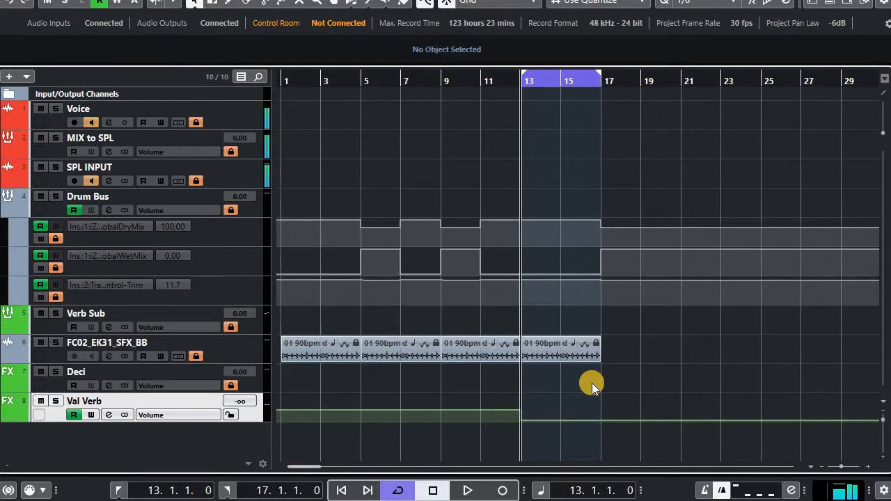
# Step: Restore the deleted Val Verb volume automation points and align the level rise exactly with the start of bar 17
pyautogui.hotkey('ctrl', 'z')
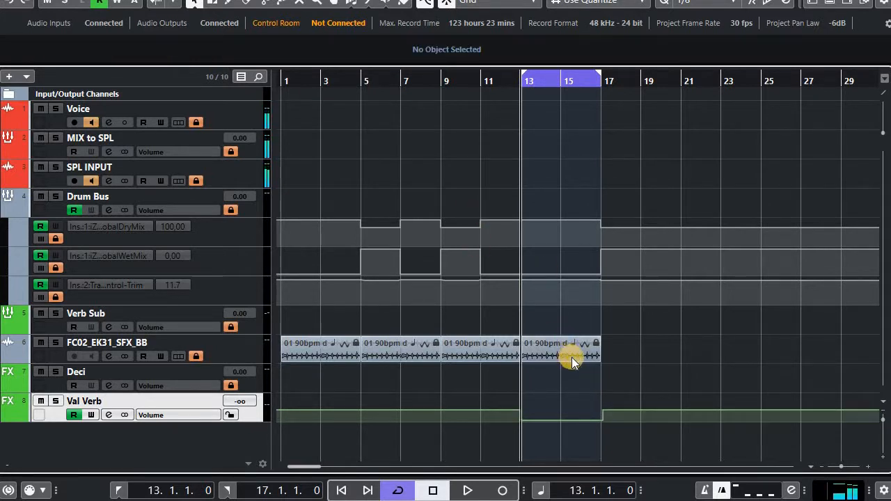
pyautogui.press('KP_2')
pyautogui.press('g')
pyautogui.press('g')
pyautogui.press('g')
pyautogui.press('g')
pyautogui.press('g')
pyautogui.press('g')
pyautogui.press('g')
pyautogui.press('g')
pyautogui.press('g')
pyautogui.press('g')
pyautogui.press('g')
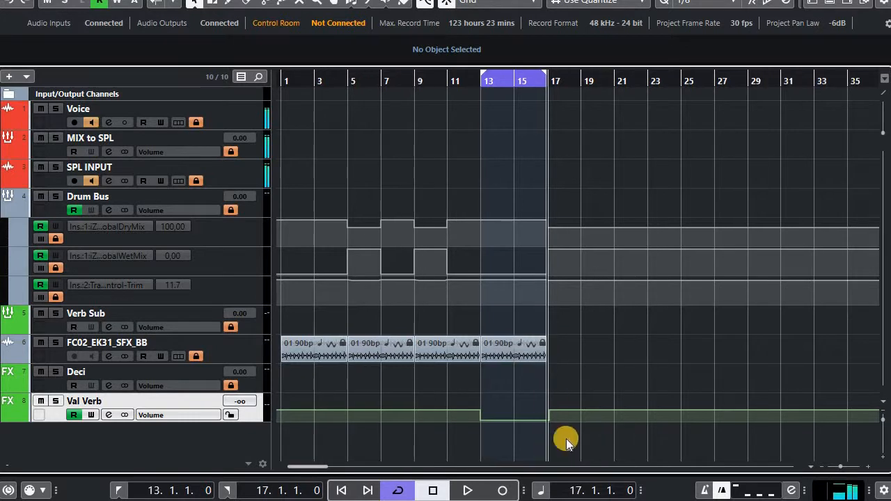
pyautogui.press('h')
pyautogui.press('h')
pyautogui.press('h')
pyautogui.press('h')
pyautogui.press('h')
pyautogui.press('h')
pyautogui.press('h')
pyautogui.press('h')
pyautogui.press('h')
pyautogui.press('h')
pyautogui.press('h')
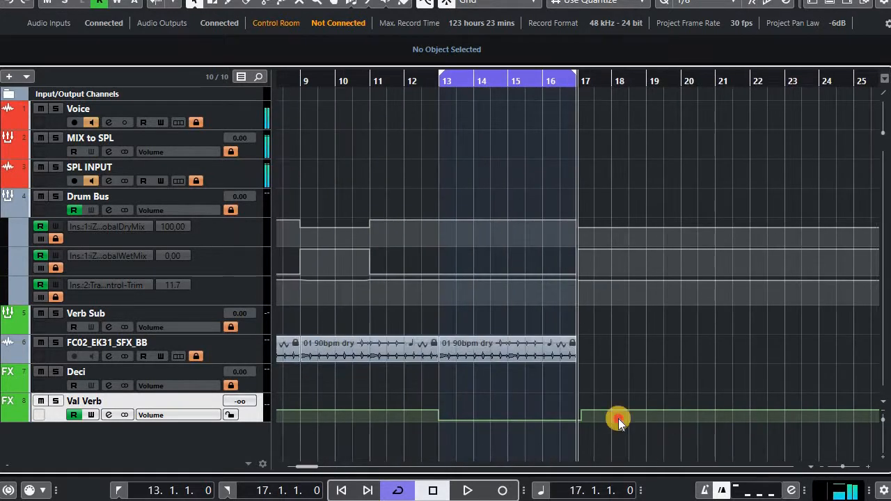
pyautogui.moveTo(656, 446); pyautogui.dragTo(556, 394)
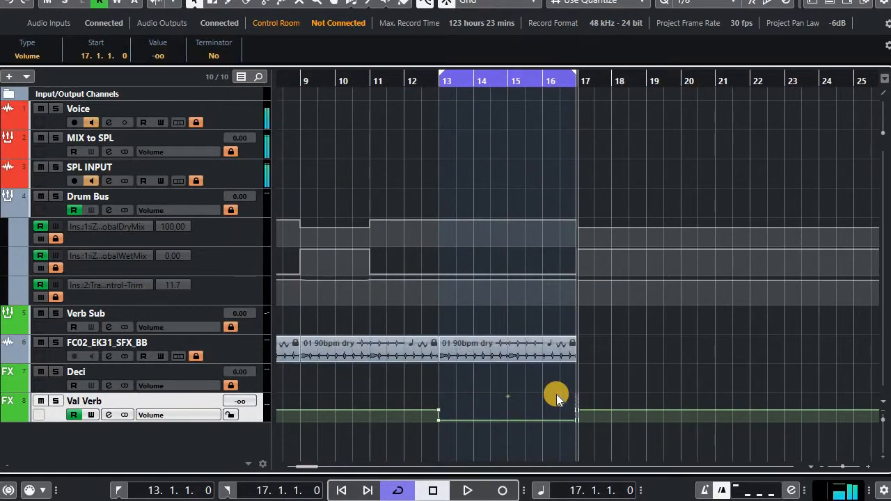
# Step: Play the loop from bar 13 and lock the Val Verb track
pyautogui.press('KP_1')
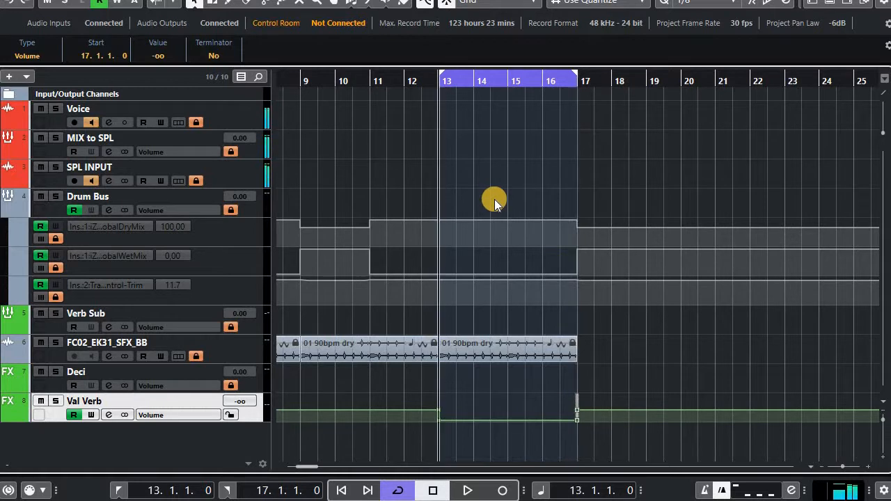
pyautogui.press('space')
pyautogui.click(230, 417)
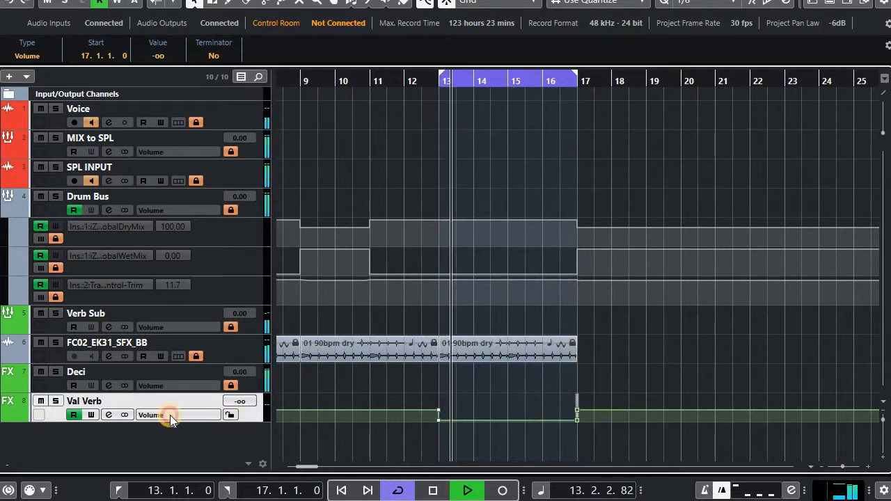
# Step: Show Val Verb's automation lane, stop playback, and open the full parameter list for that lane at the Sends parameters
pyautogui.click(8, 415)
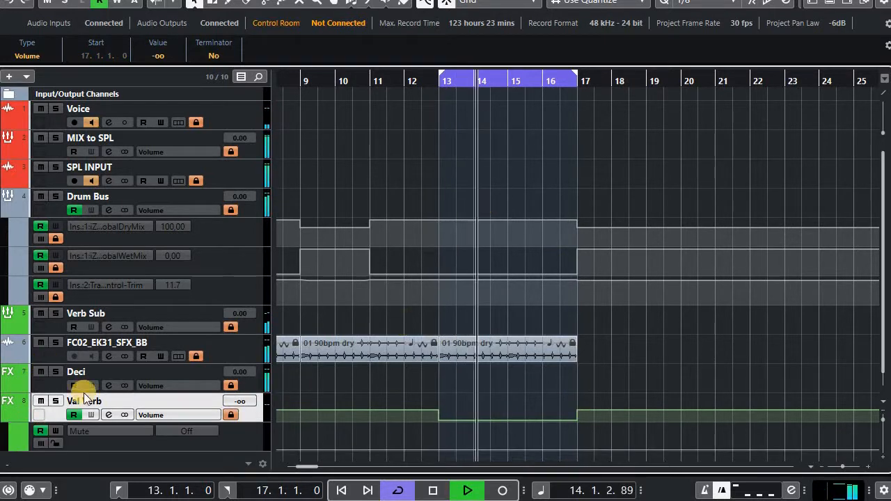
pyautogui.scroll(-1, 90, 396)
pyautogui.press('space')
pyautogui.click(132, 411)
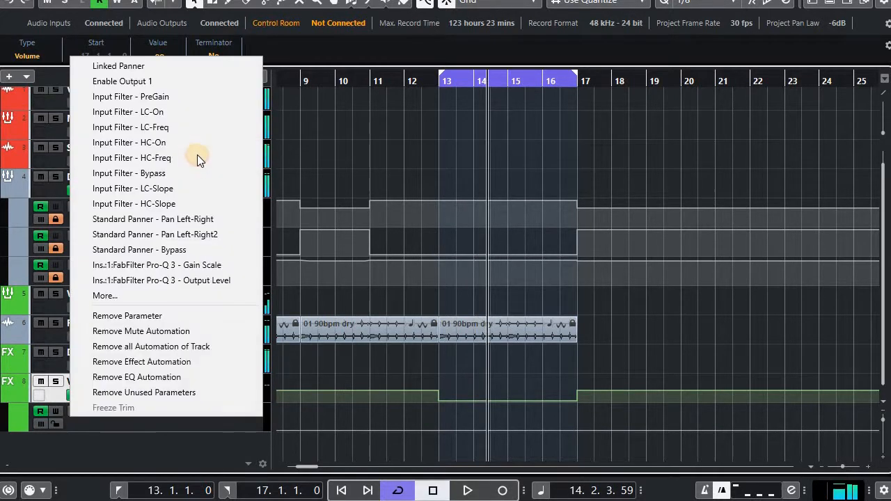
pyautogui.click(200, 294)
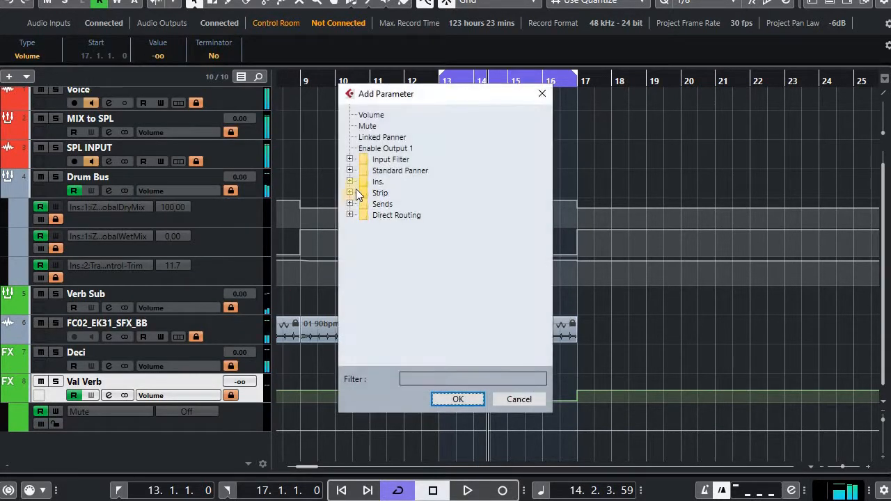
pyautogui.click(350, 204)
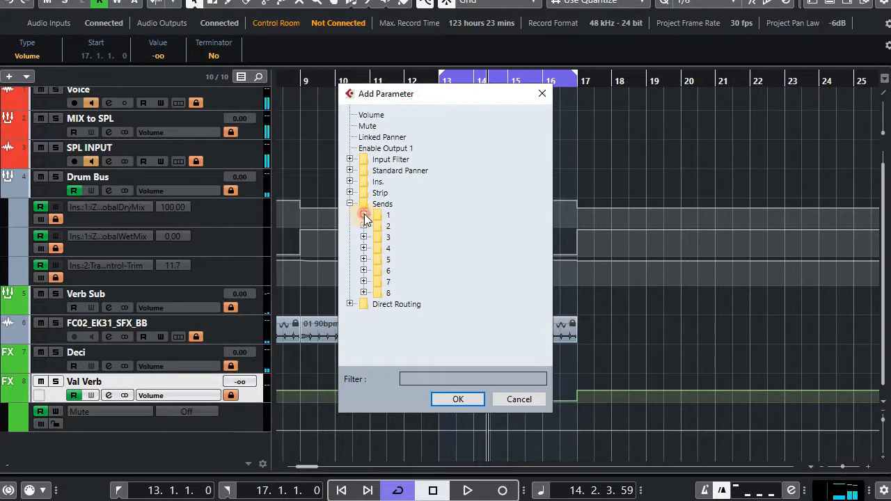
# Step: Show the Level parameter of send 1 in the Val Verb track's automation lane
pyautogui.click(364, 215)
pyautogui.click(394, 238)
pyautogui.click(456, 398)
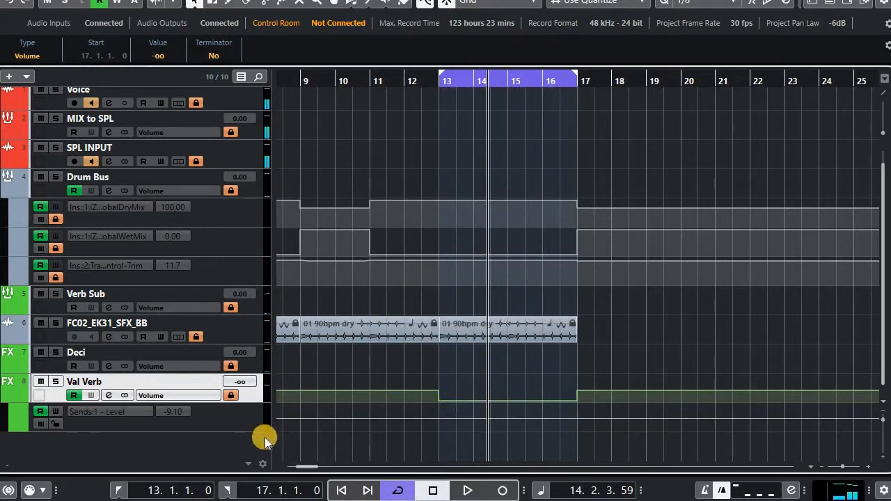
# Step: Lower the Val Verb send 1 level automation to -oo everywhere before bar 13, deleting the leftover points at the start of the lowered range
pyautogui.press('KP_1')
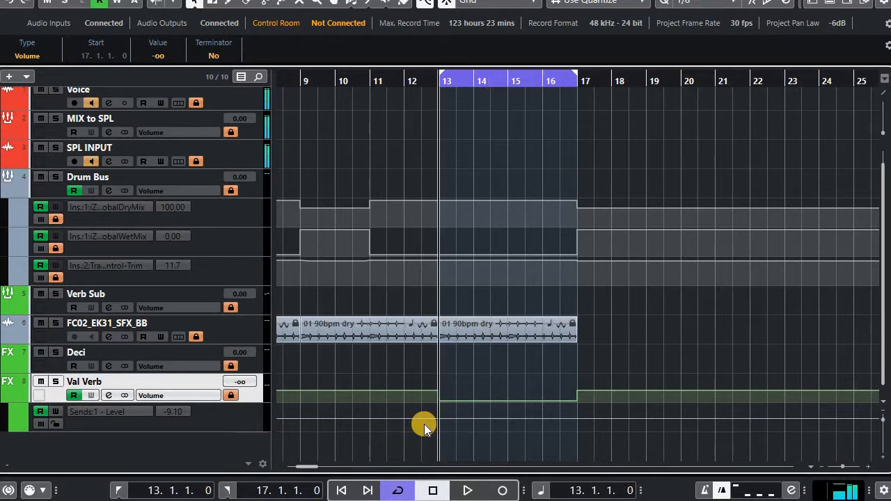
pyautogui.press('2')
pyautogui.moveTo(314, 417); pyautogui.dragTo(438, 416)
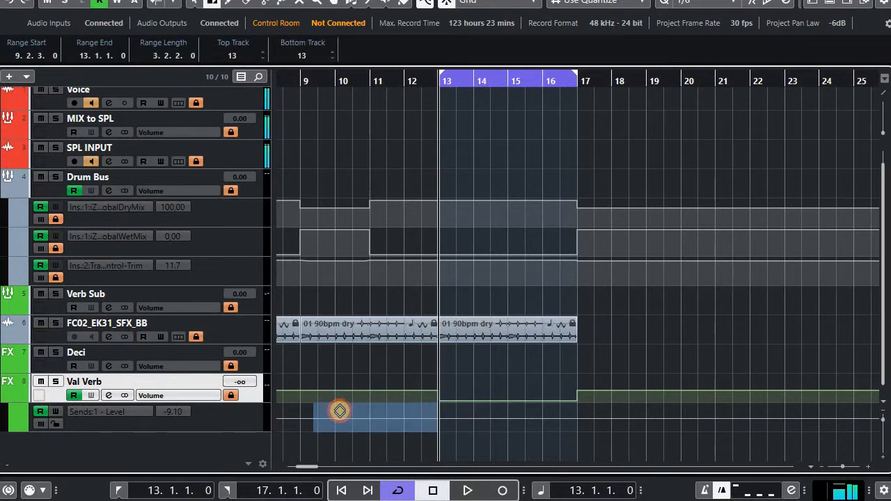
pyautogui.moveTo(340, 411); pyautogui.dragTo(319, 455)
pyautogui.press('1')
pyautogui.click(302, 417)
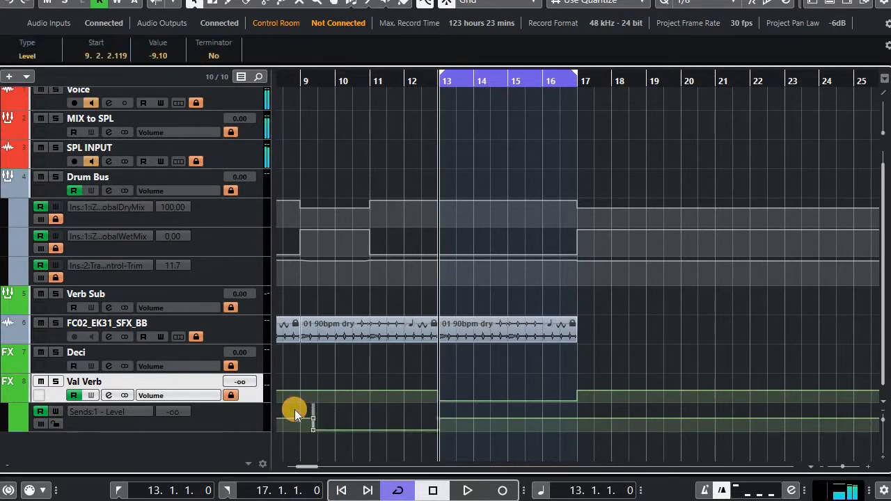
pyautogui.press('Delete')
# Step: Lower the Val Verb send 1 level automation to -oo from bar 17 onward, deleting the leftover points after it
pyautogui.press('KP_2')
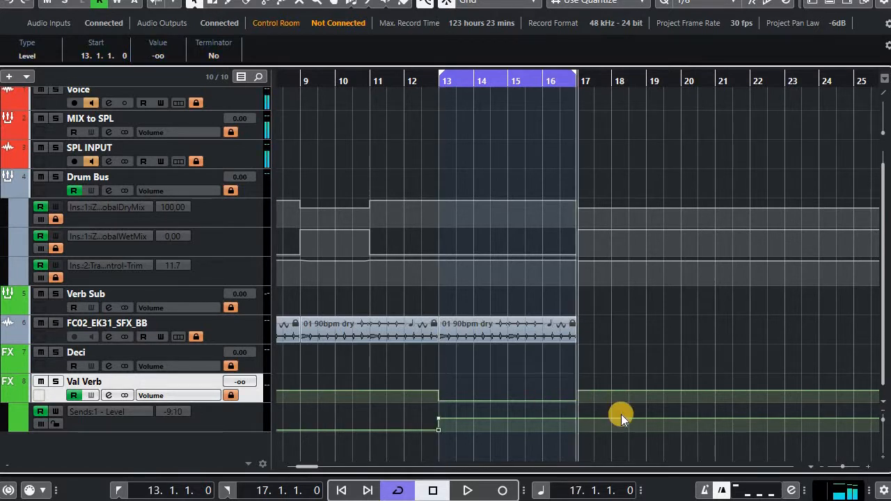
pyautogui.press('2')
pyautogui.moveTo(577, 420); pyautogui.dragTo(690, 418)
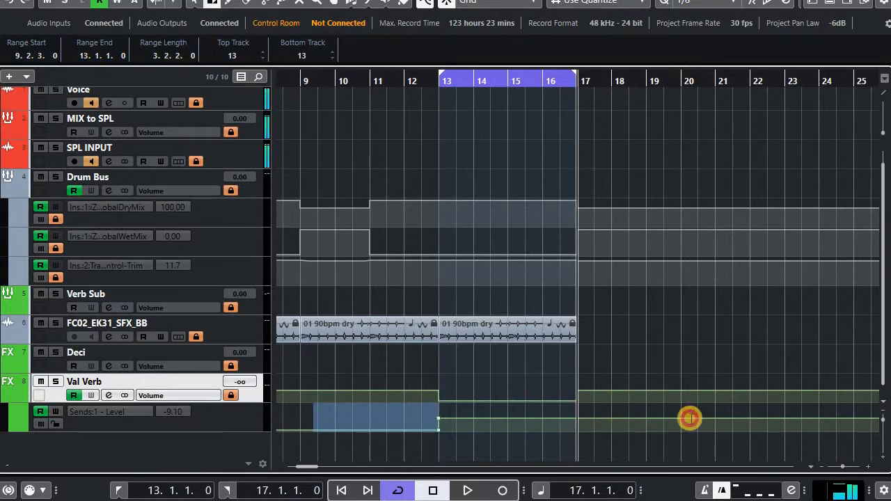
pyautogui.press('1')
pyautogui.moveTo(721, 448); pyautogui.dragTo(669, 411)
pyautogui.press('Delete')
# Step: Play from bar 13 and inspect the Val Verb channel's Verb Sub send level and send panning in its channel settings
pyautogui.press('KP_1')
pyautogui.press('space')
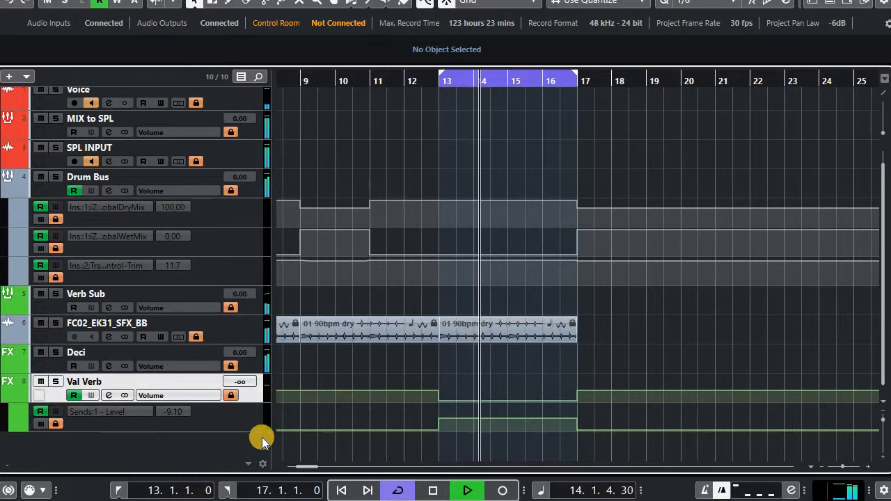
pyautogui.press('F3')
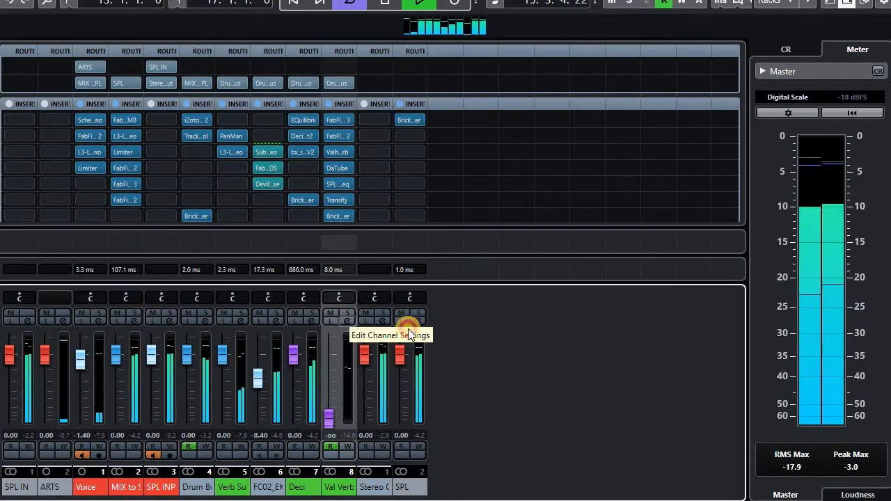
pyautogui.click(348, 321)
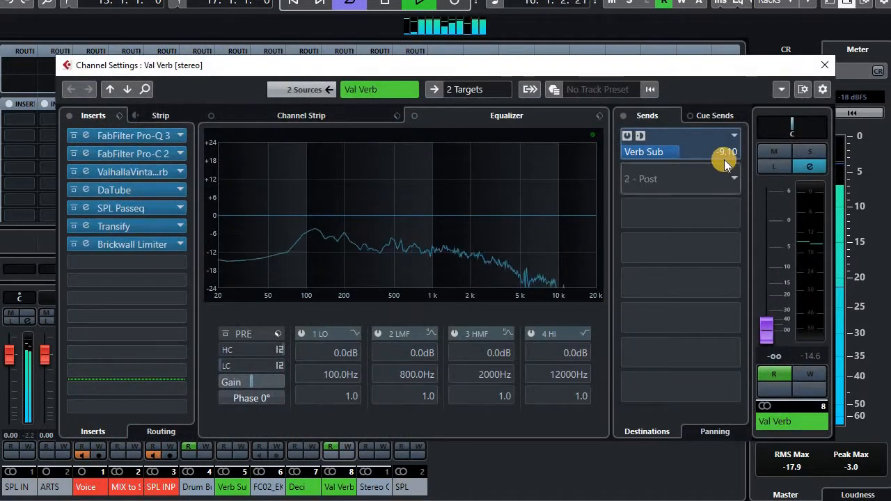
pyautogui.click(713, 430)
pyautogui.moveTo(682, 152)
pyautogui.mouseDown()
pyautogui.moveTo(785, 163)
pyautogui.moveTo(564, 160)
pyautogui.moveTo(683, 156)
pyautogui.mouseUp()
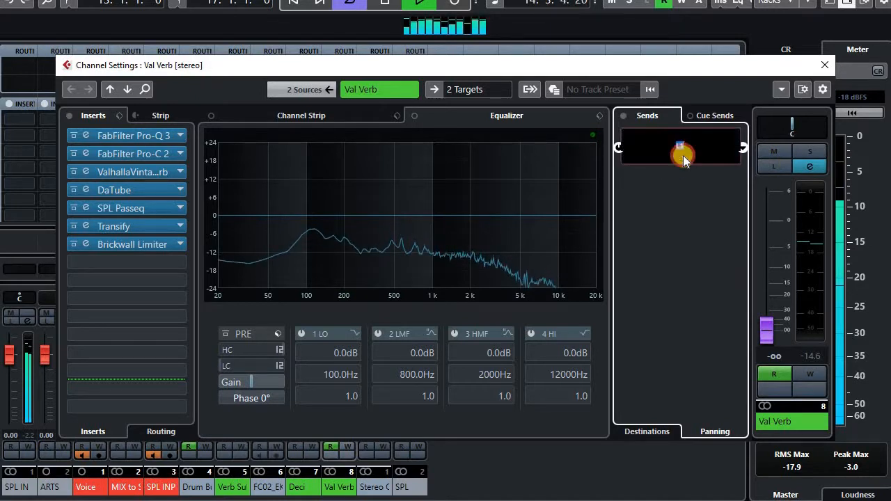
pyautogui.click(642, 429)
pyautogui.click(825, 65)
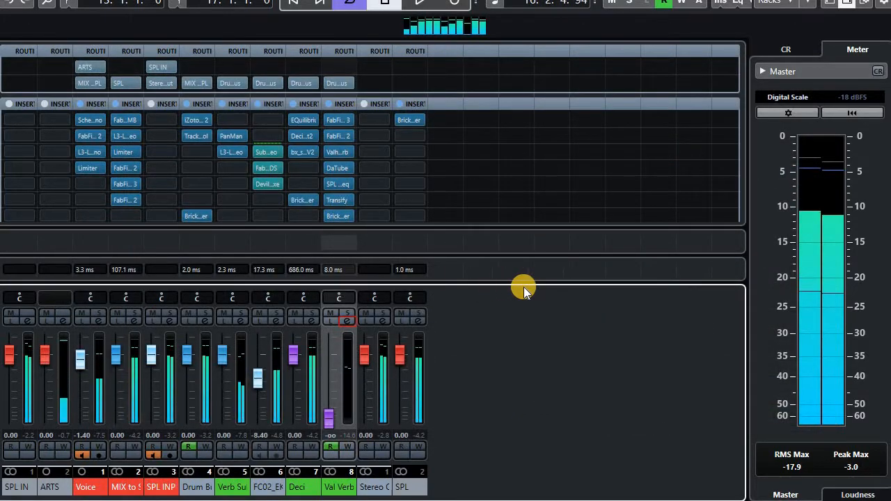
pyautogui.press('F3')
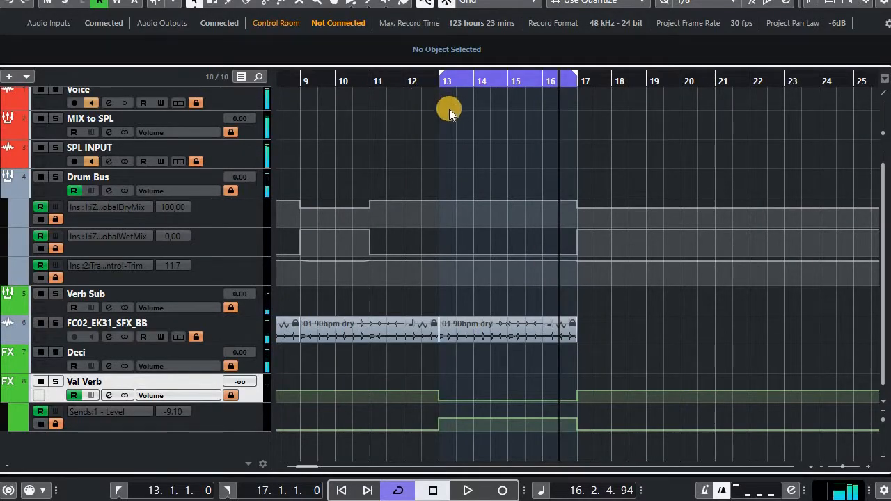
# Step: Extend the cycle range back to bar 1 and play the project from the start
pyautogui.press('g')
pyautogui.press('g')
pyautogui.press('g')
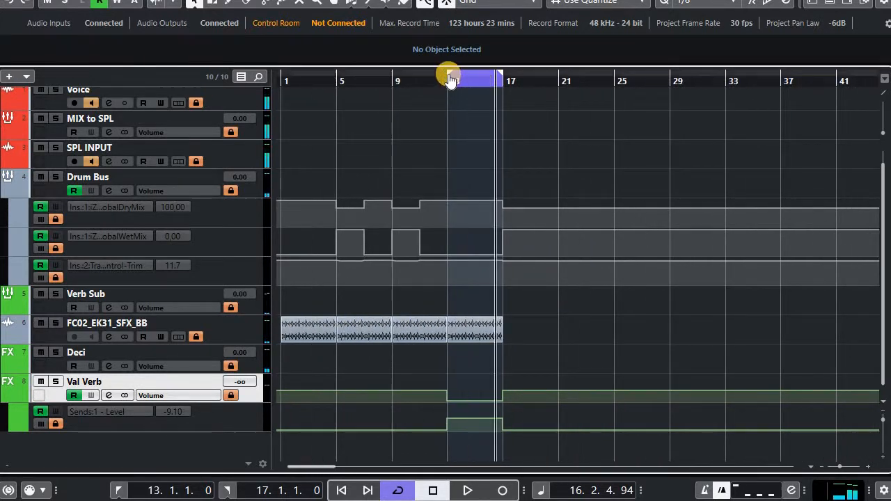
pyautogui.moveTo(449, 74); pyautogui.dragTo(213, 82)
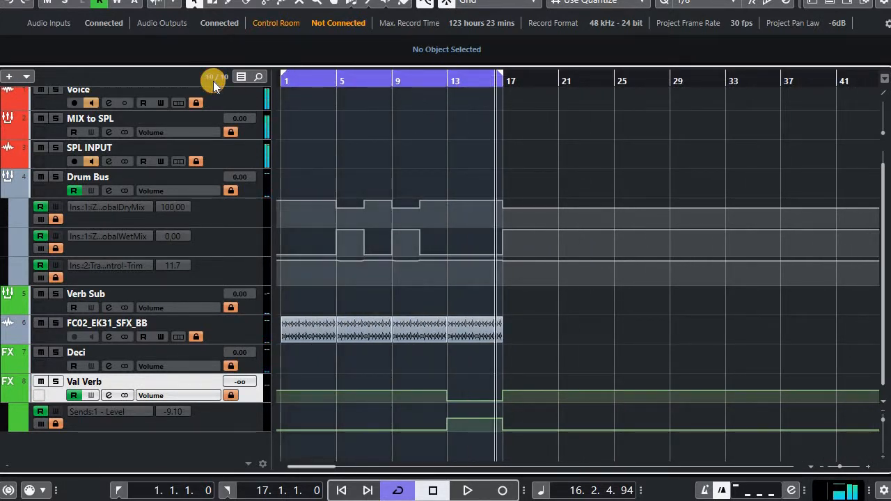
pyautogui.press('.')
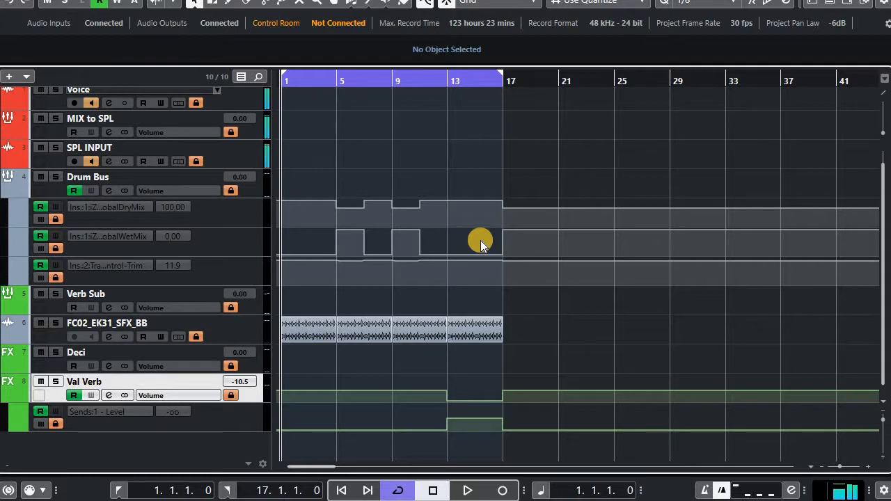
pyautogui.press('space')
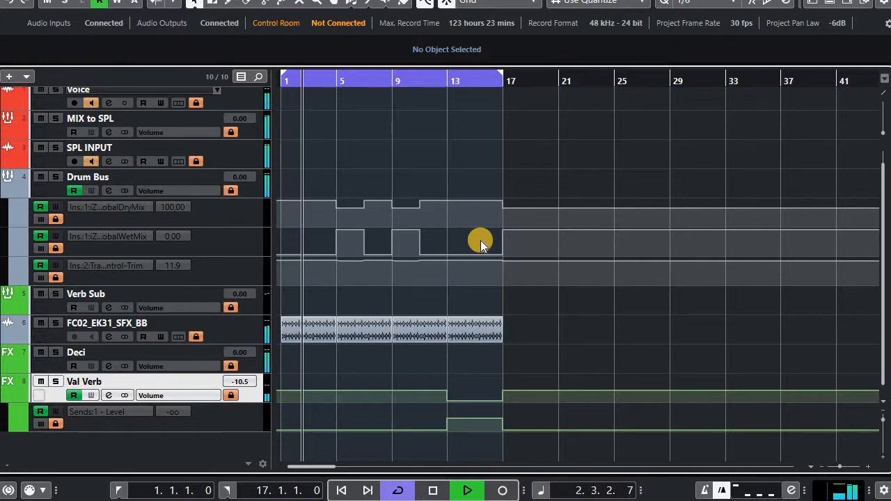
# Step: Watch the Val Verb channel's send to Verb Sub in the mixer during playback, and stop the transport
pyautogui.press('F3')
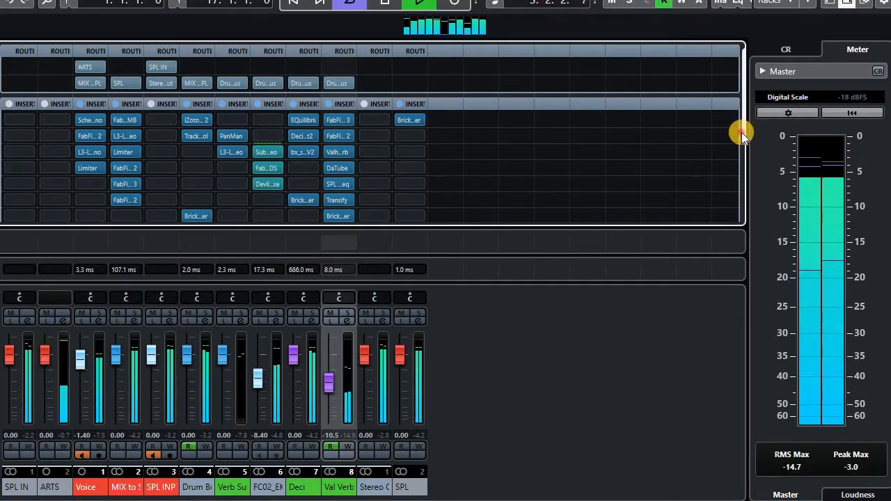
pyautogui.moveTo(742, 132); pyautogui.dragTo(730, 199)
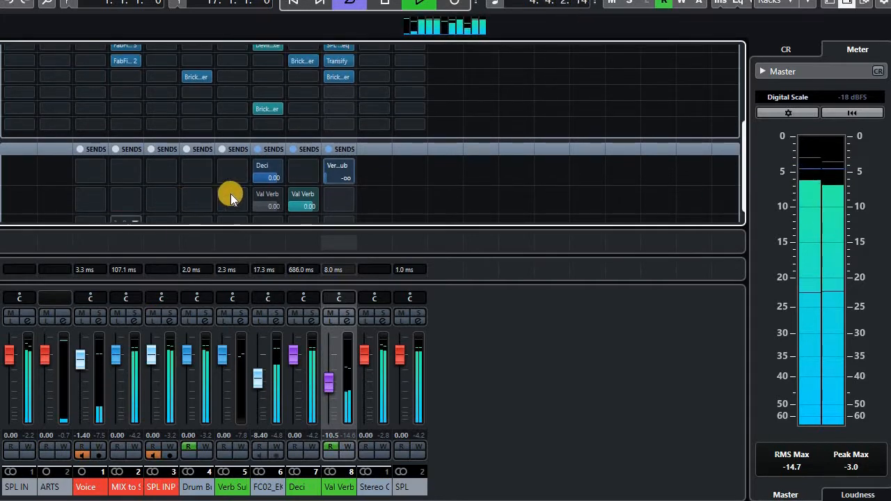
pyautogui.moveTo(346, 166); pyautogui.dragTo(343, 225)
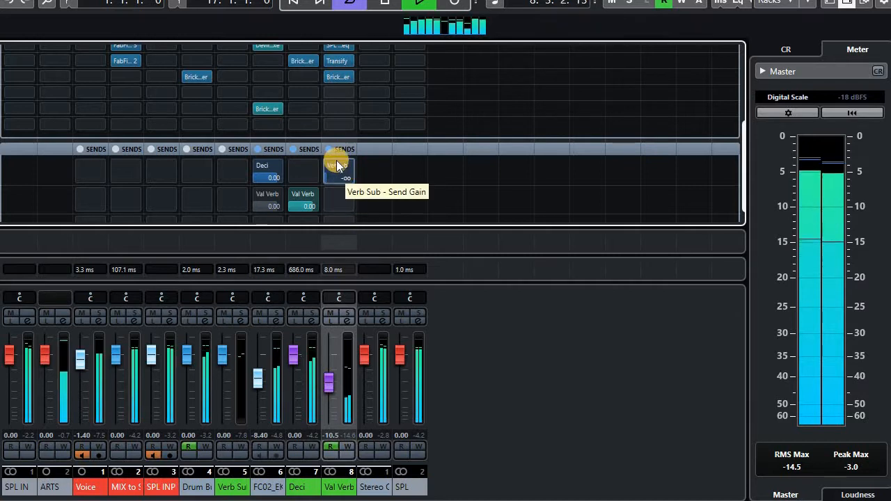
pyautogui.moveTo(338, 165); pyautogui.dragTo(352, 400)
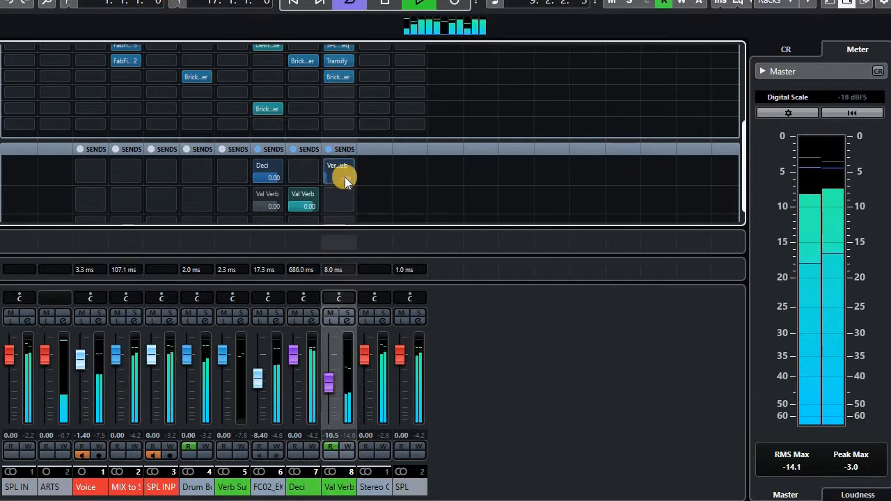
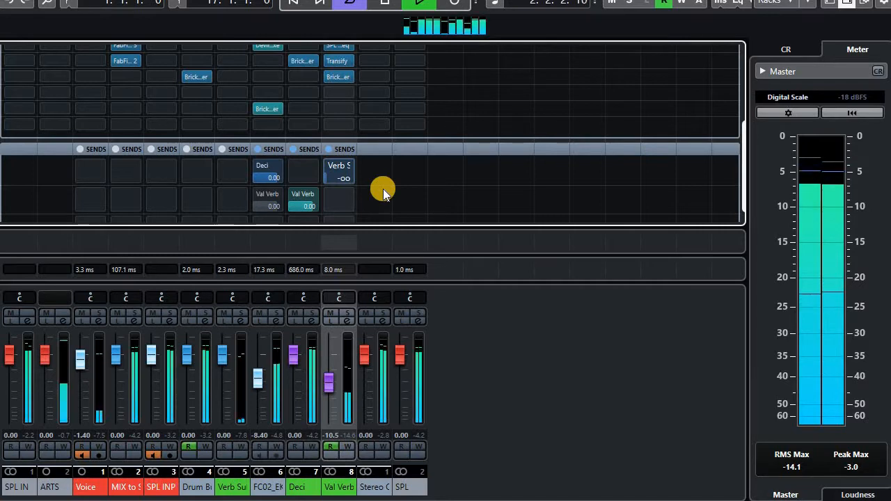
pyautogui.press('space')
pyautogui.press('F3')
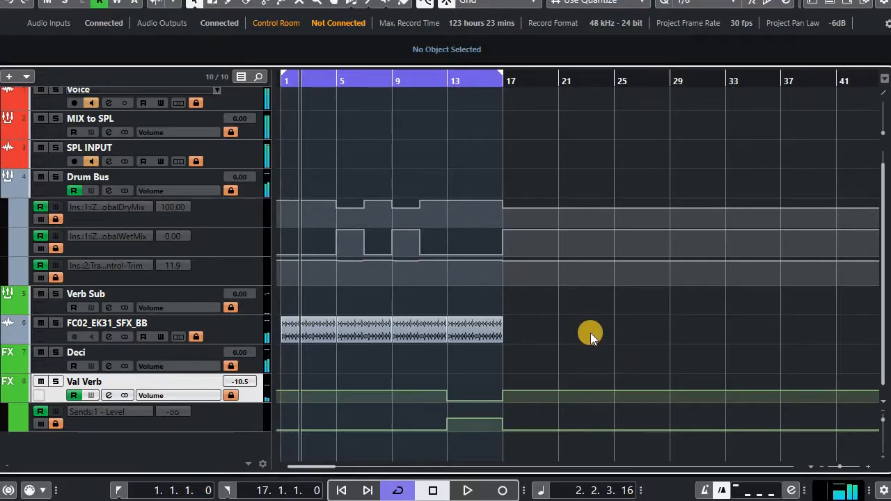
# Step: Set the cycle range to the last drum clip, bars 13 to 17, and play it while checking the mixer levels
pyautogui.moveTo(555, 374); pyautogui.dragTo(452, 306)
pyautogui.press('p')
pyautogui.press('KP_1')
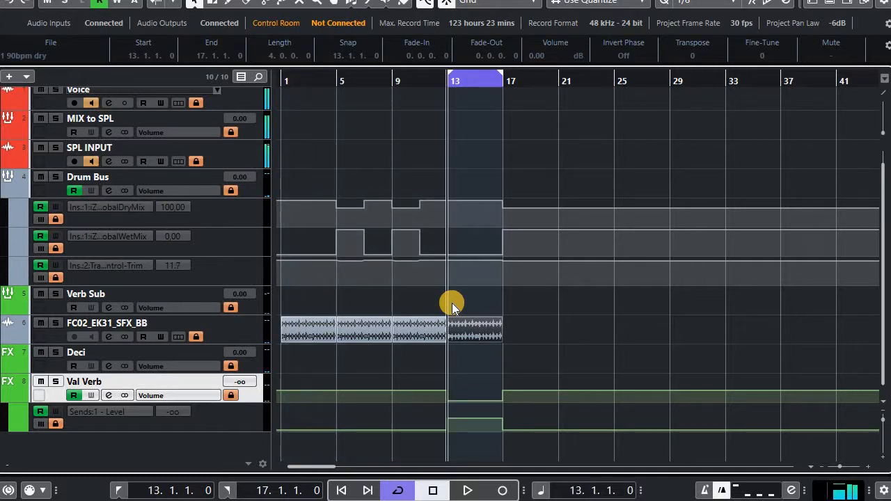
pyautogui.press('space')
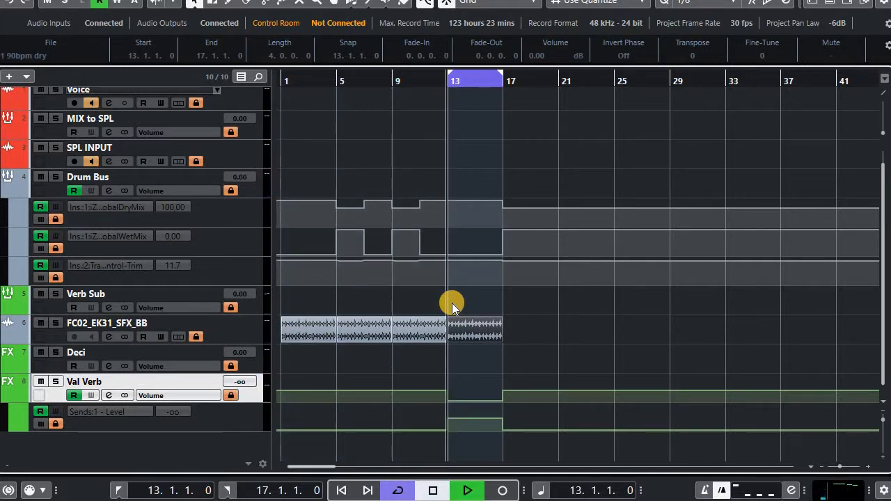
pyautogui.press('F3')
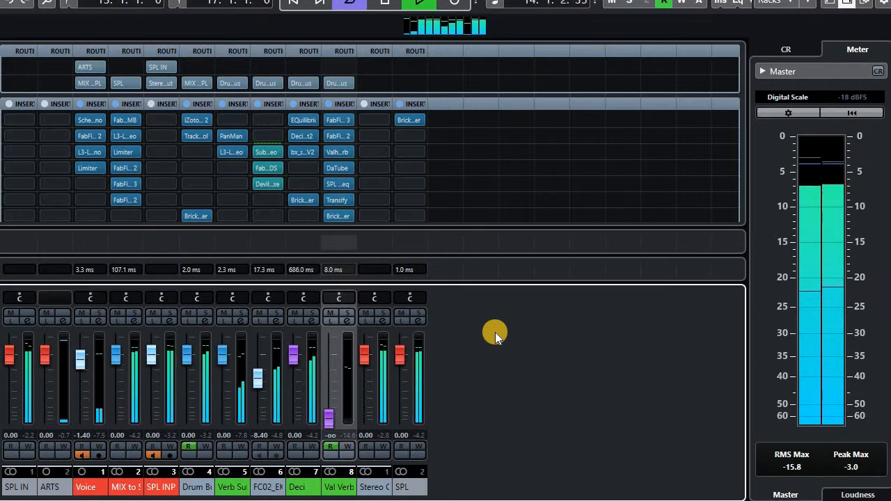
pyautogui.press('F3')
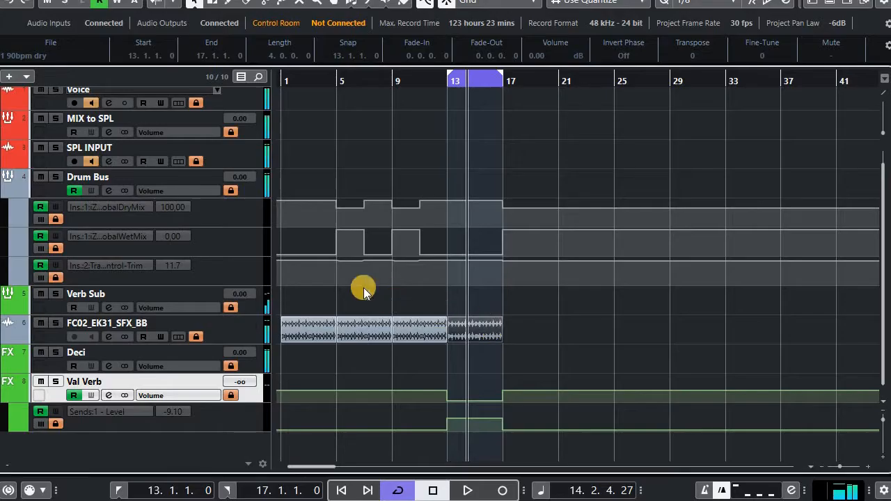
# Step: Add a stereo group track named Dry Sub, output to MIX to SPL and outside any folder, below the Drum Bus automation lanes
pyautogui.click(9, 196)
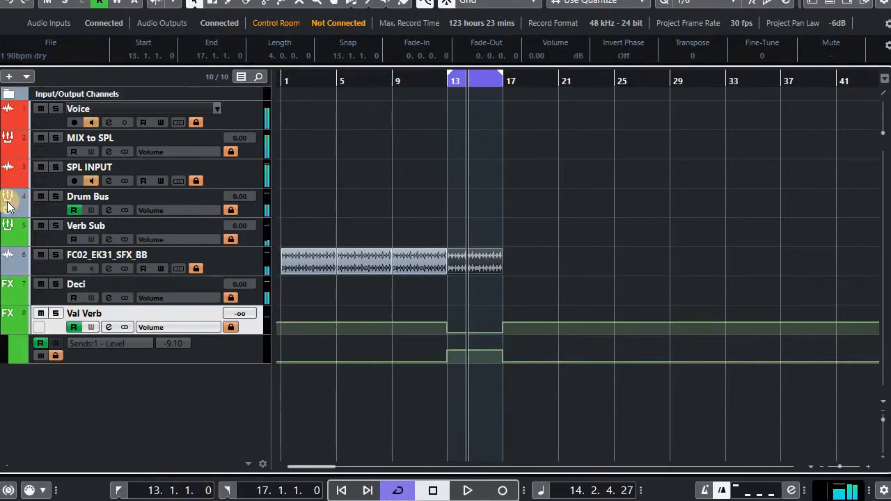
pyautogui.click(8, 219)
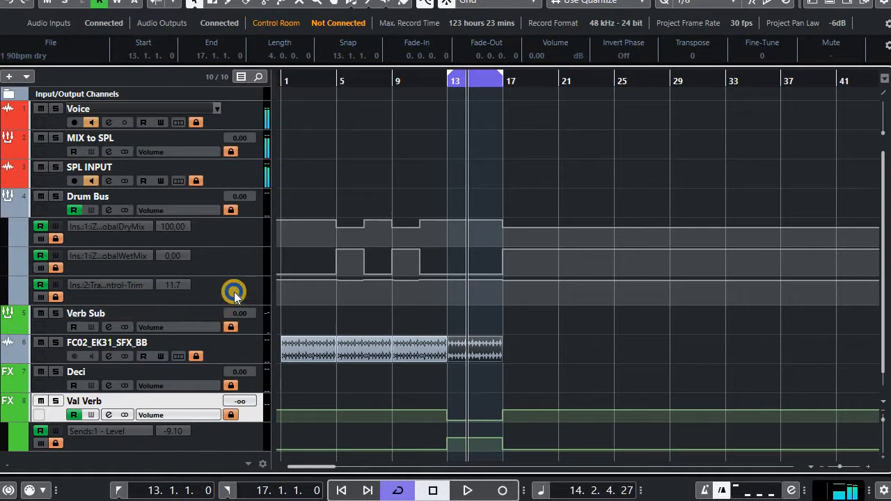
pyautogui.rightClick(217, 297)
pyautogui.moveTo(255, 306)
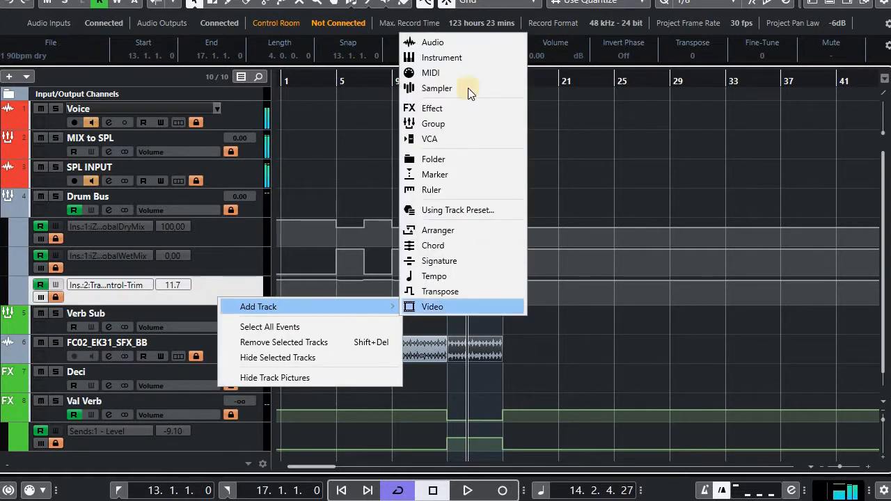
pyautogui.click(457, 123)
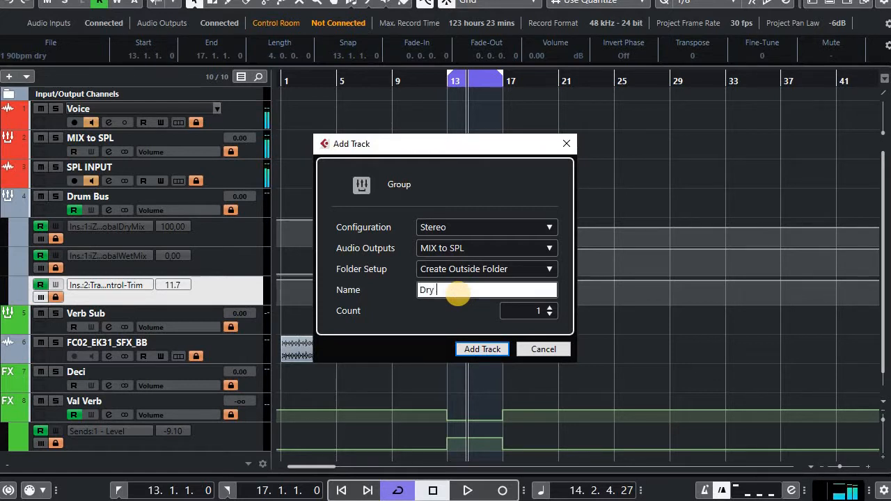
pyautogui.press('Return')
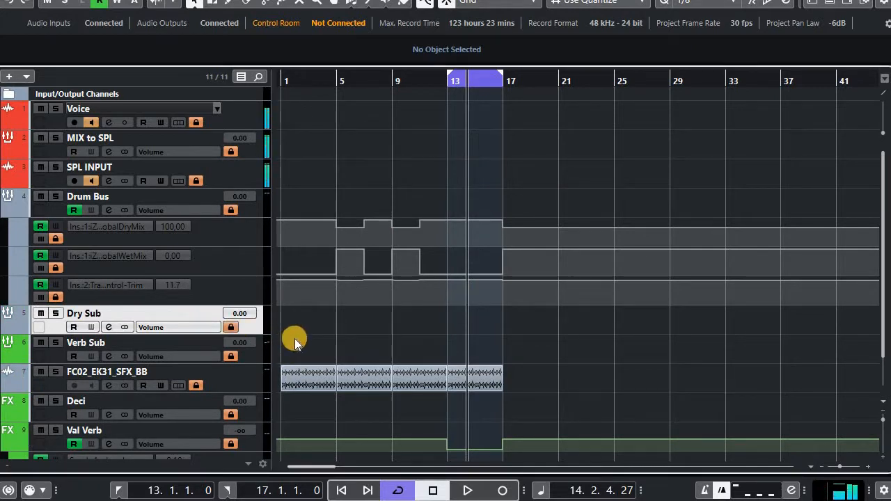
# Step: Remove the Val Verb send from the FC02_EK31_SFX_BB drum loop channel by setting it to No Bus in the mixer
pyautogui.press('F3')
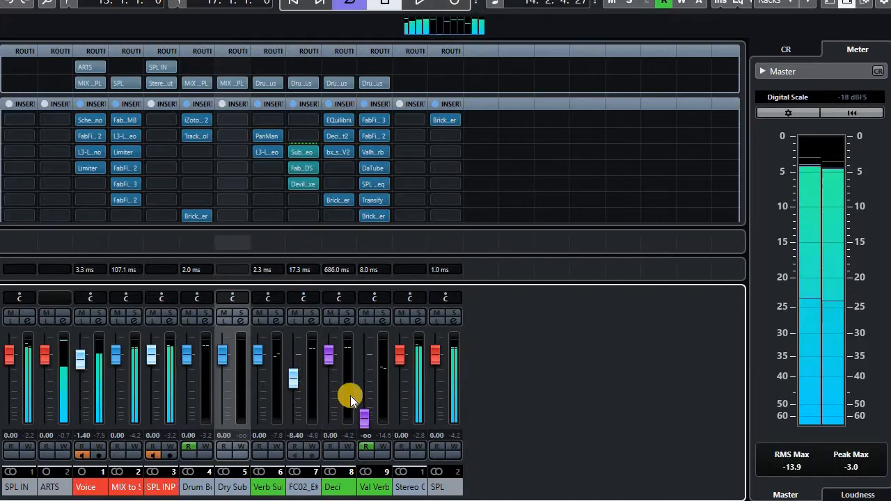
pyautogui.click(316, 399)
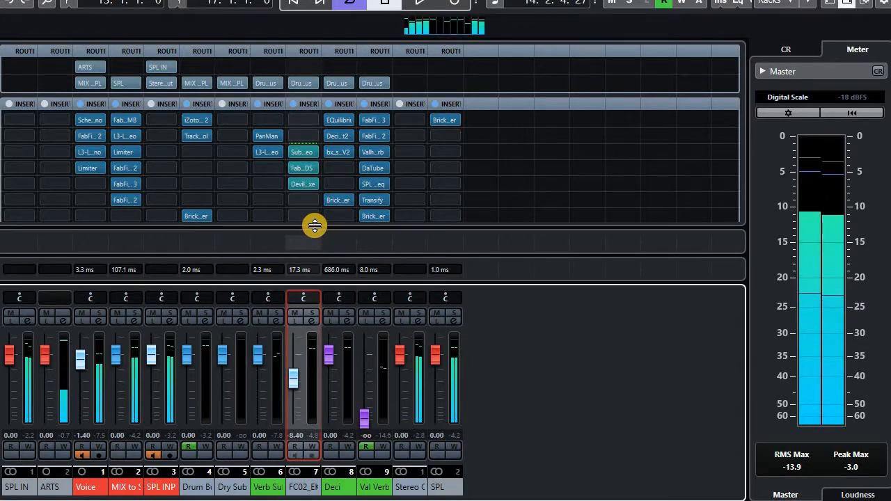
pyautogui.click(646, 215)
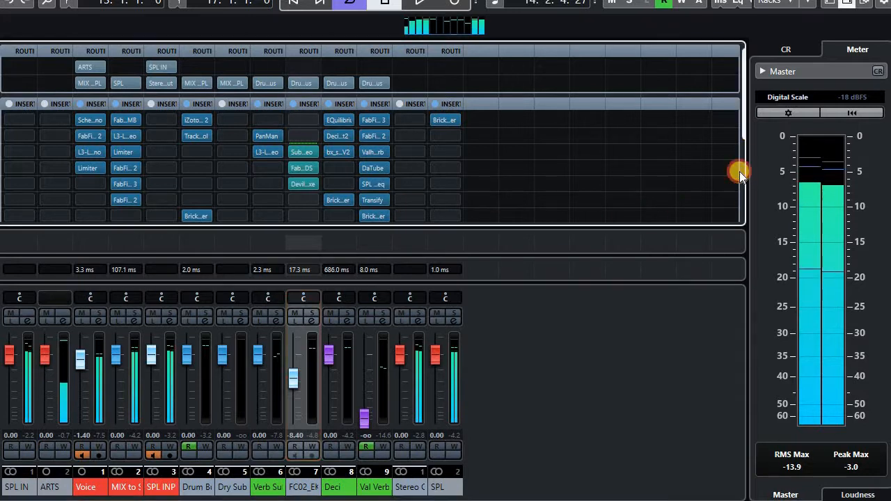
pyautogui.scroll(-5, 741, 185)
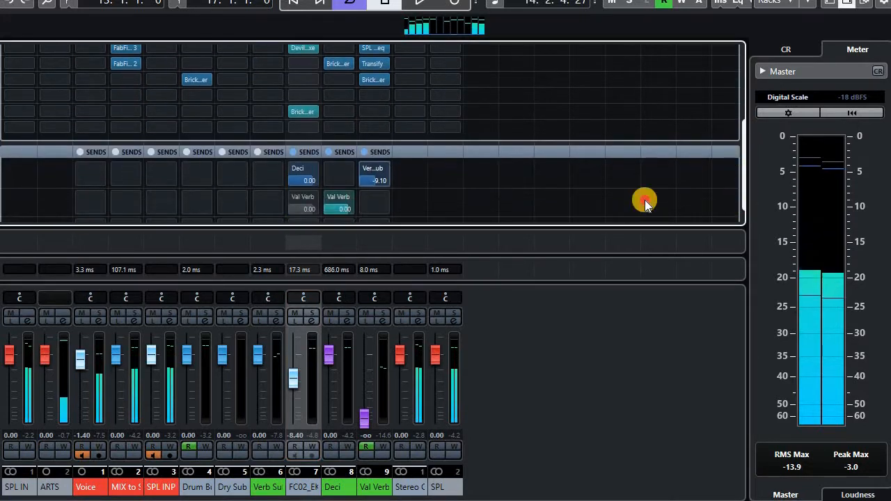
pyautogui.click(317, 209)
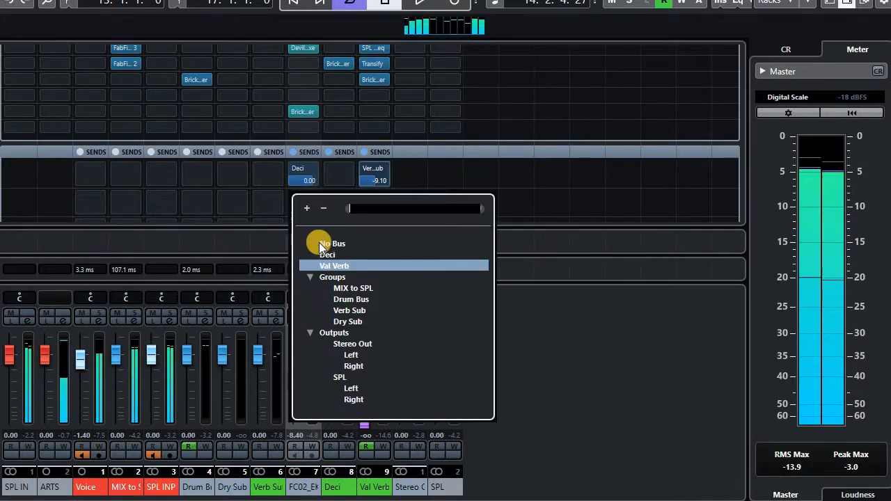
pyautogui.click(318, 242)
pyautogui.scroll(-1, 739, 207)
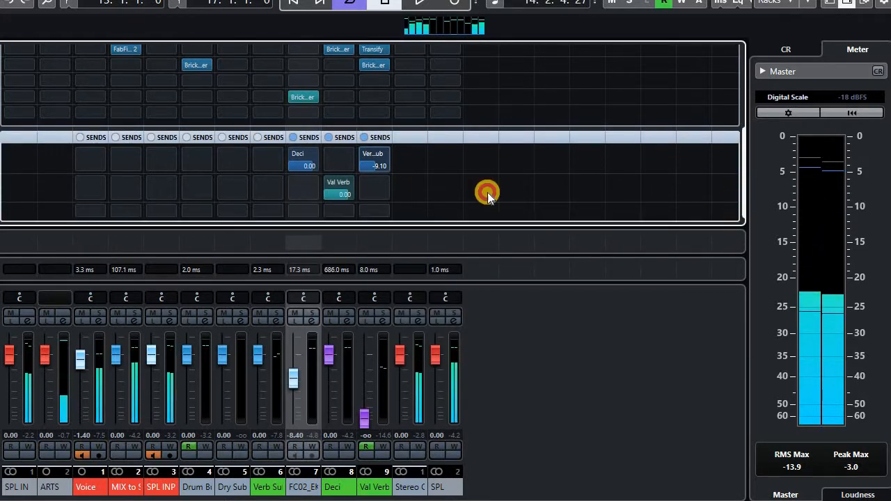
# Step: Route the third send of the FC02_EK31_SFX_BB and Deci channels to Dry Sub, and enable both sends as pre-fader
pyautogui.click(346, 405)
pyautogui.click(314, 210)
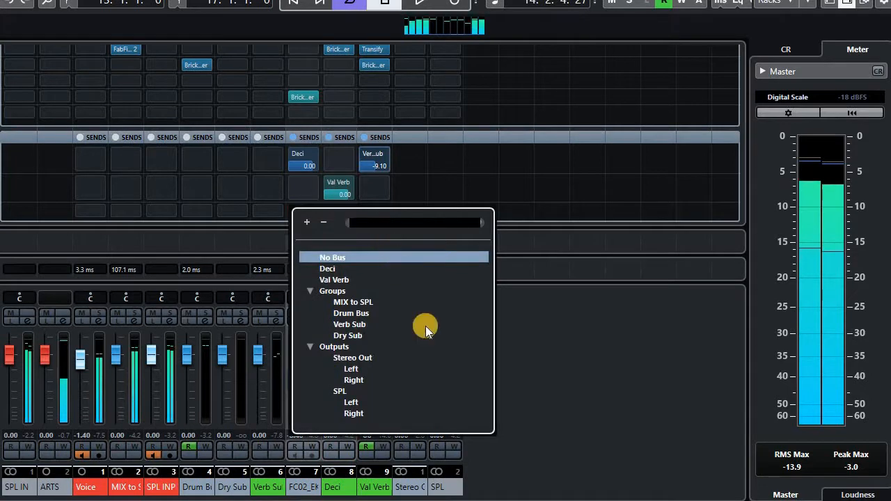
pyautogui.click(456, 333)
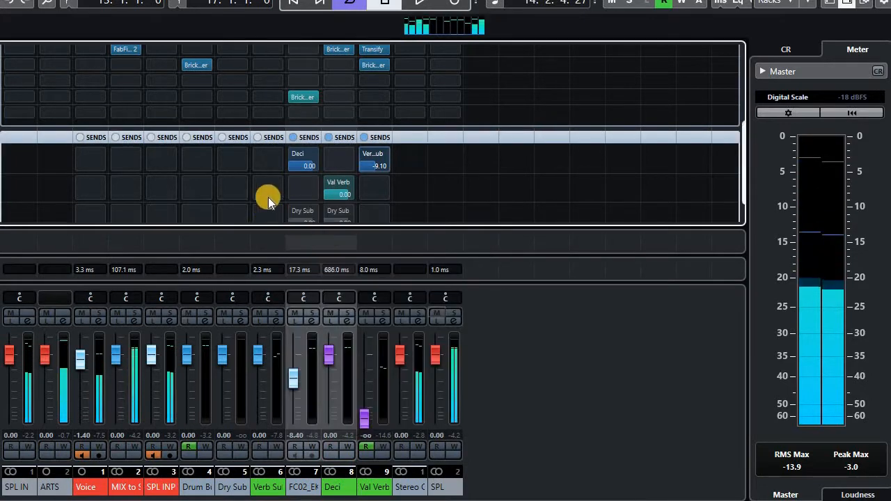
pyautogui.click(293, 211)
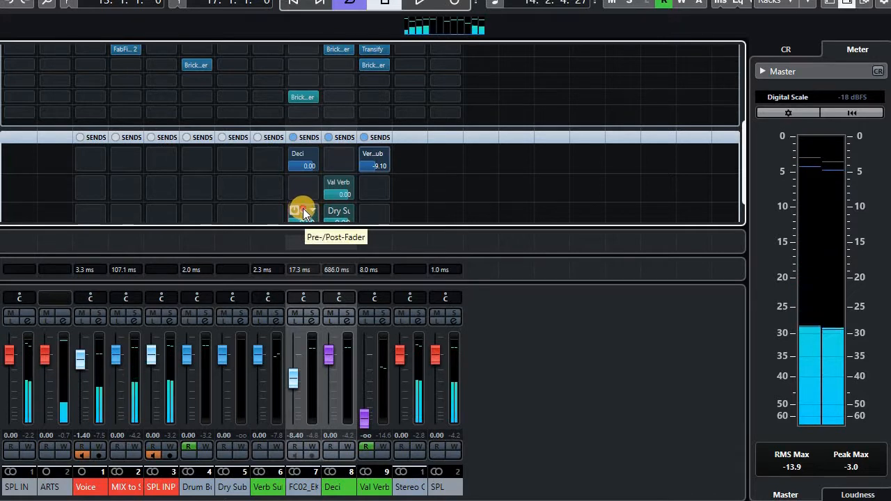
# Step: Play the bars 13 to 17 cycle while checking the Dry Sub level, and return the stopped cursor to bar 13 in the project
pyautogui.press('space')
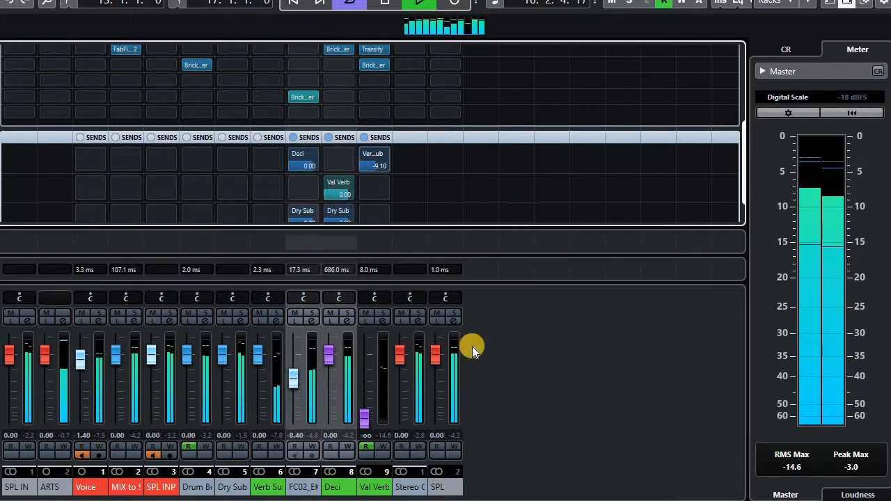
pyautogui.press('space')
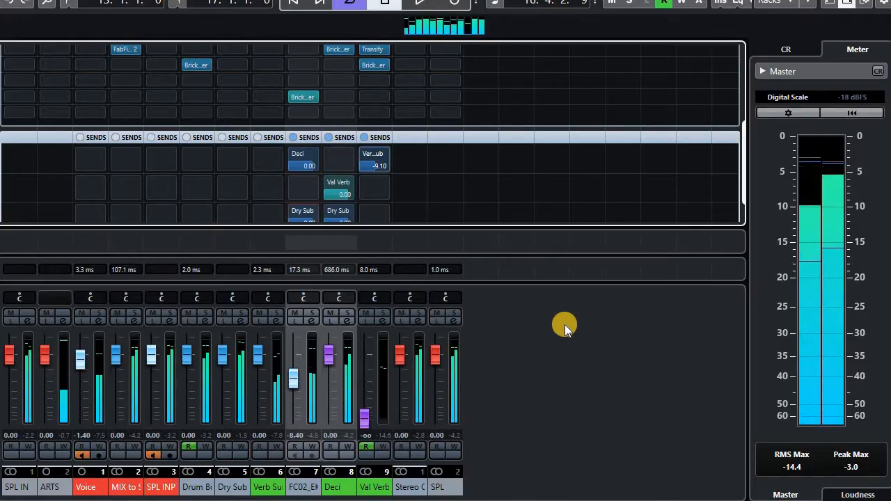
pyautogui.press('F3')
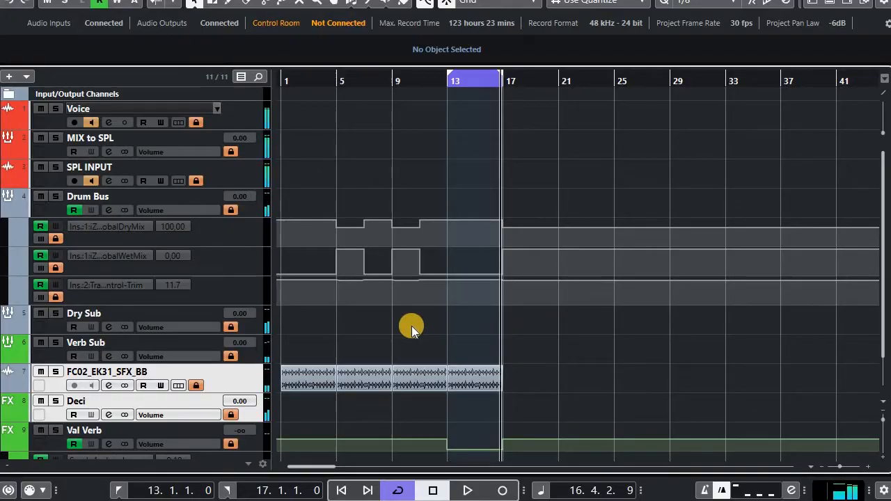
pyautogui.press('KP_1')
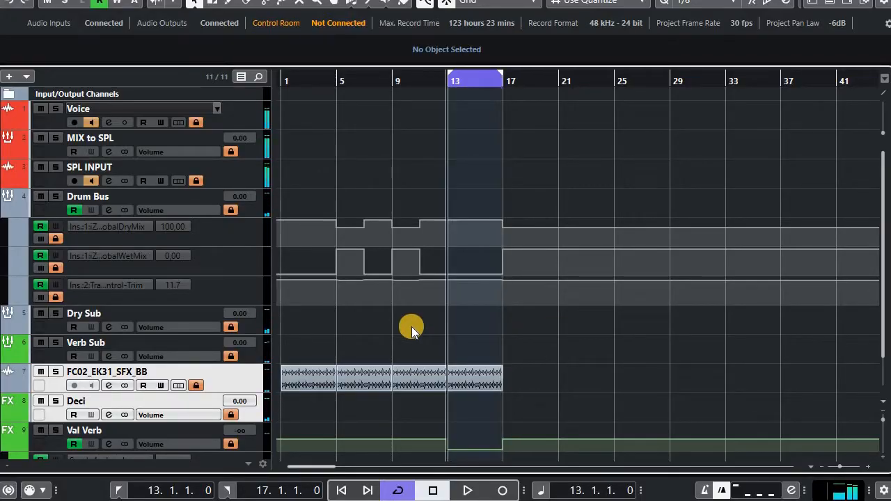
# Step: Show an automation lane under Dry Sub and Verb Sub, and unlock the volume automation of both groups
pyautogui.click(7, 327)
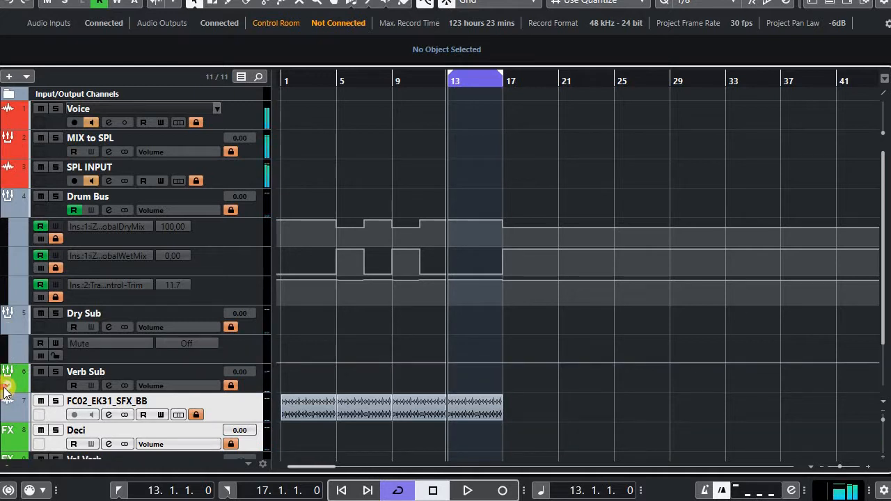
pyautogui.click(5, 389)
pyautogui.click(231, 352)
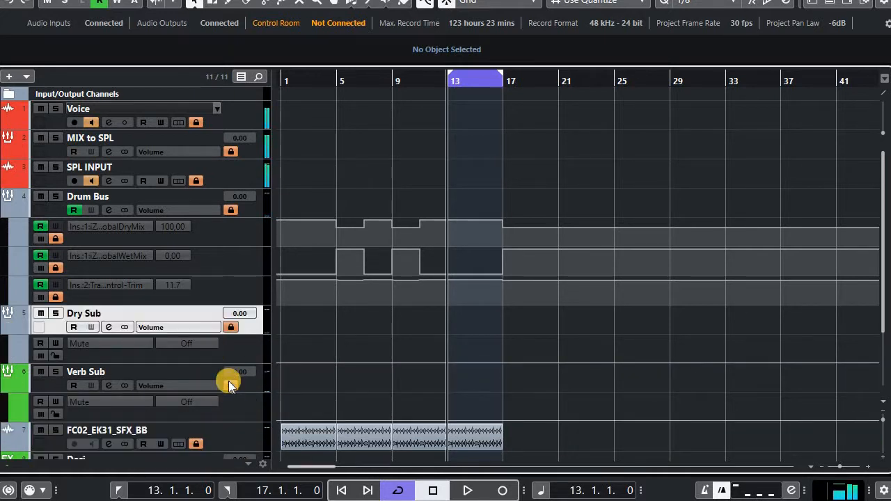
pyautogui.click(230, 386)
pyautogui.click(230, 328)
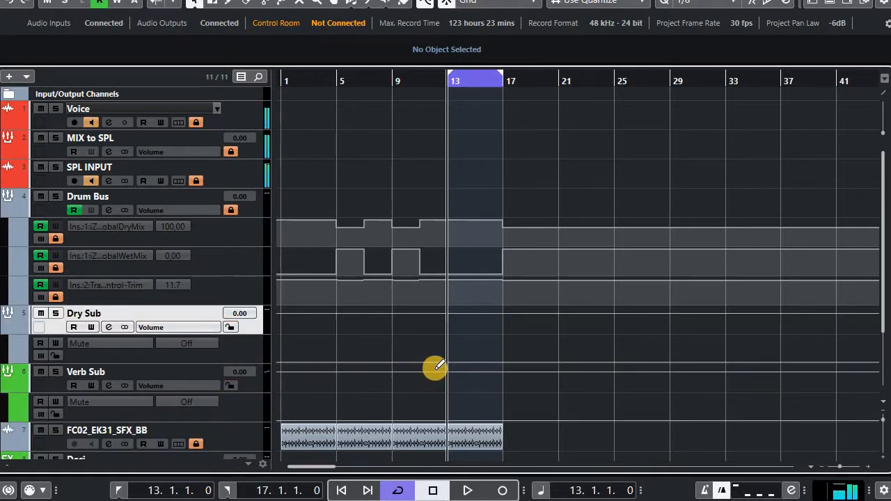
# Step: Activate range selection, set the grid quantize to 1/1, and zoom the project to the locators at bars 13 to 17
pyautogui.press('2')
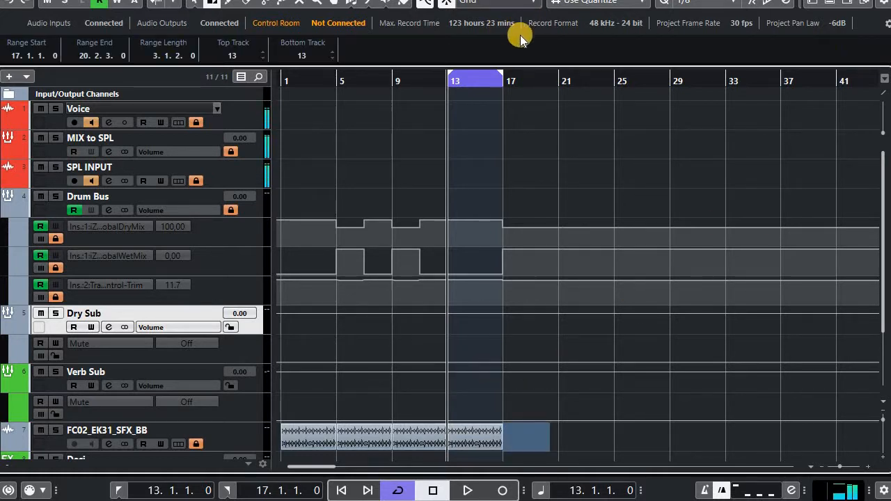
pyautogui.click(691, 4)
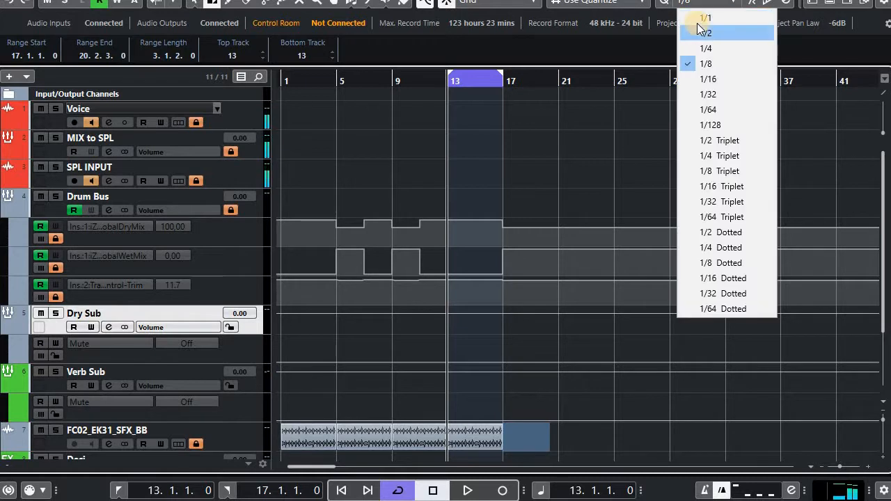
pyautogui.press('h')
pyautogui.press('h')
pyautogui.press('h')
pyautogui.press('h')
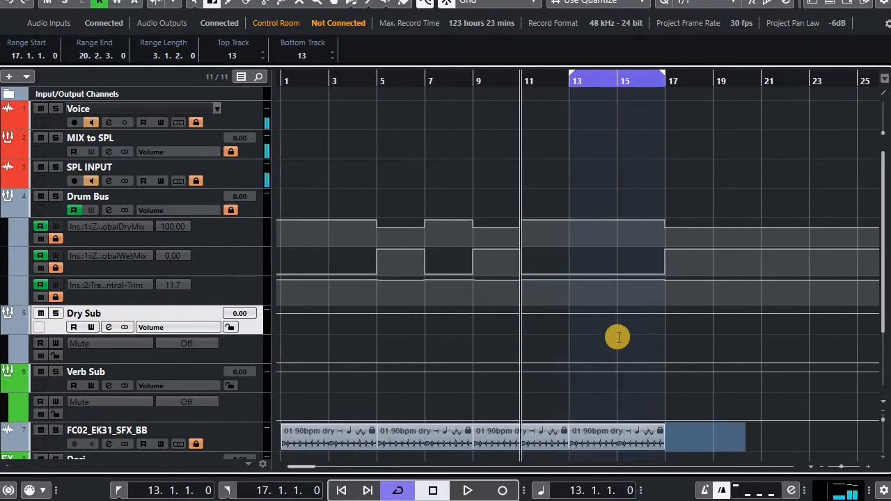
pyautogui.click(809, 467)
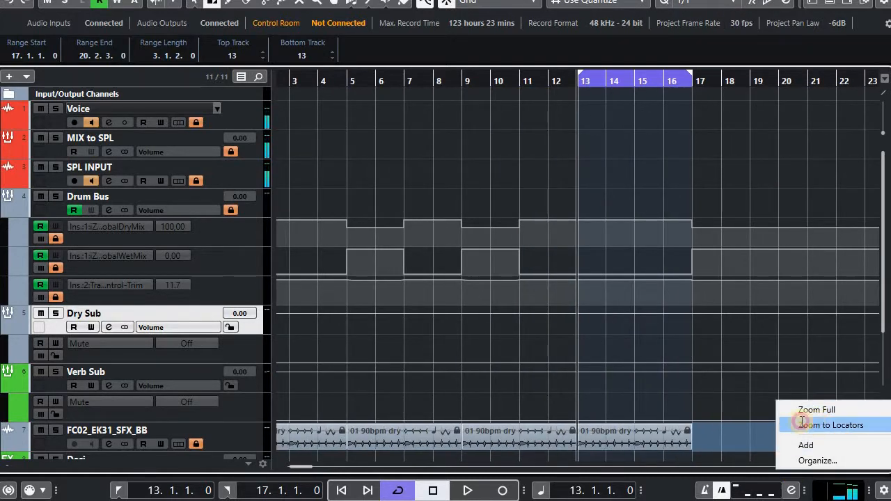
pyautogui.click(775, 424)
# Step: Lower the Dry Sub volume automation over bars 13 to 17 to -oo, and undo the accidental deletion of the track
pyautogui.moveTo(310, 310); pyautogui.dragTo(820, 311)
pyautogui.moveTo(426, 315)
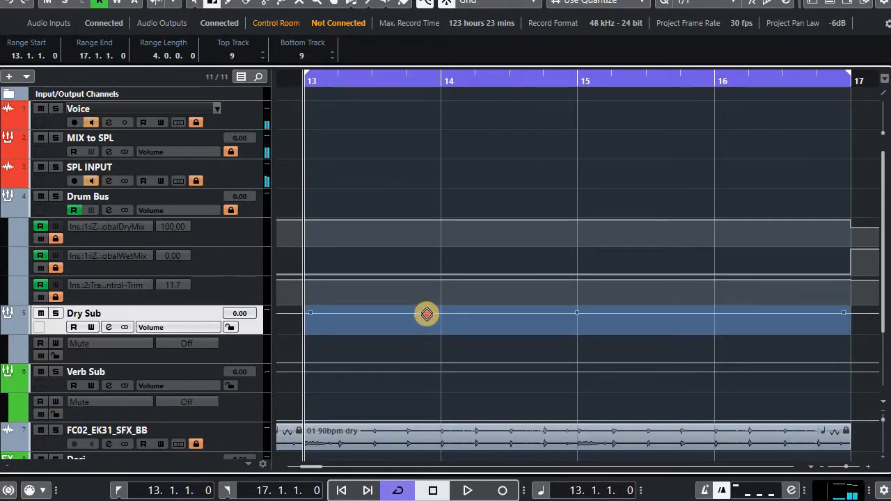
pyautogui.moveTo(427, 313); pyautogui.dragTo(427, 434)
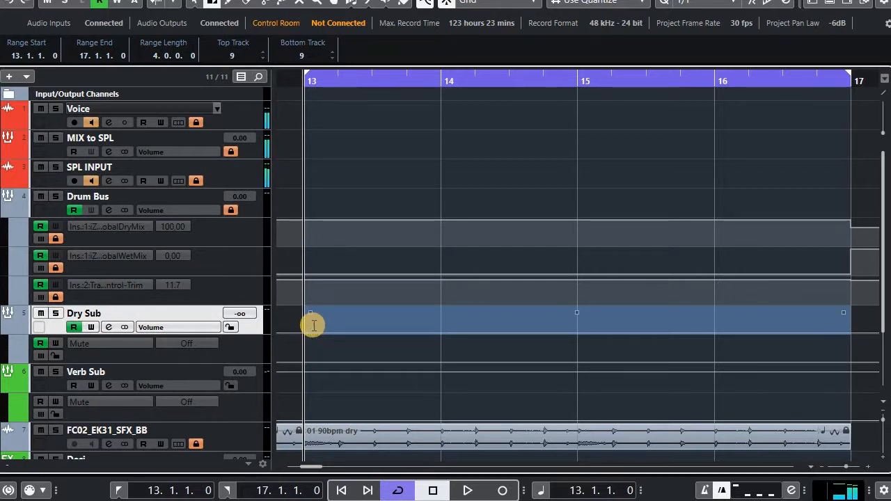
pyautogui.press('Delete')
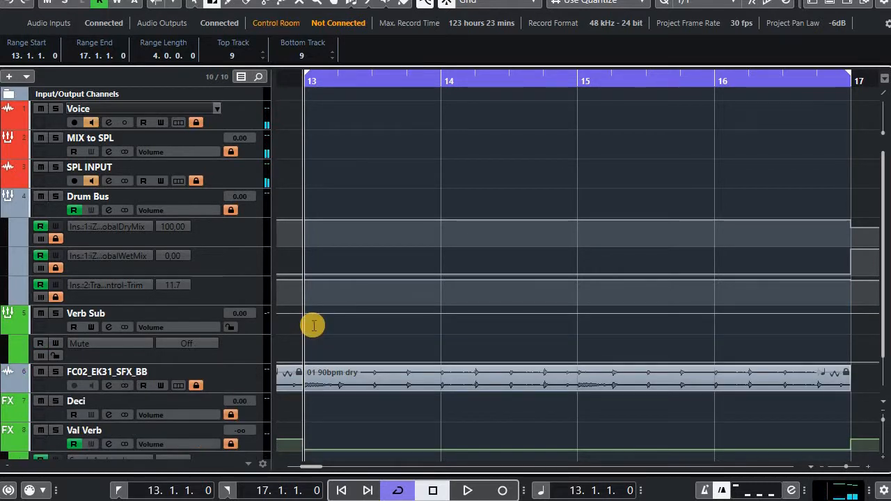
pyautogui.hotkey('ctrl', 'z')
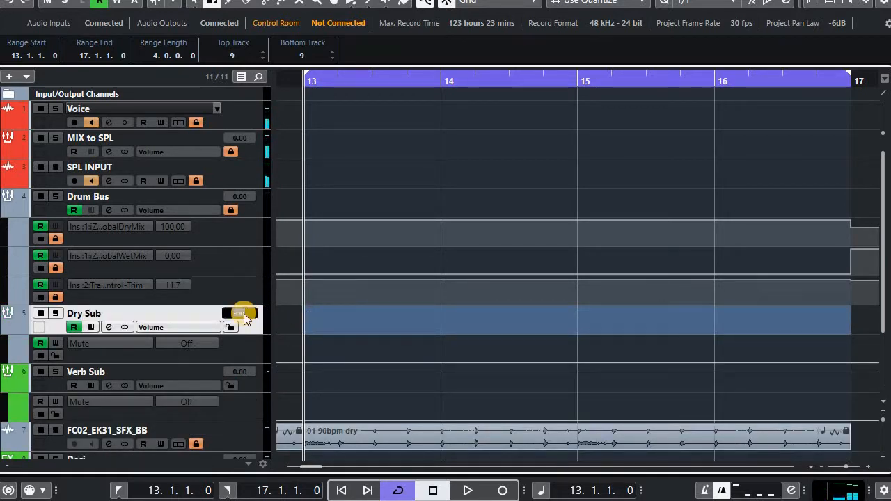
# Step: Reset the Dry Sub volume to 0, then lock its automation and hide its automation lane
pyautogui.write('0')
pyautogui.press('Return')
pyautogui.click(232, 327)
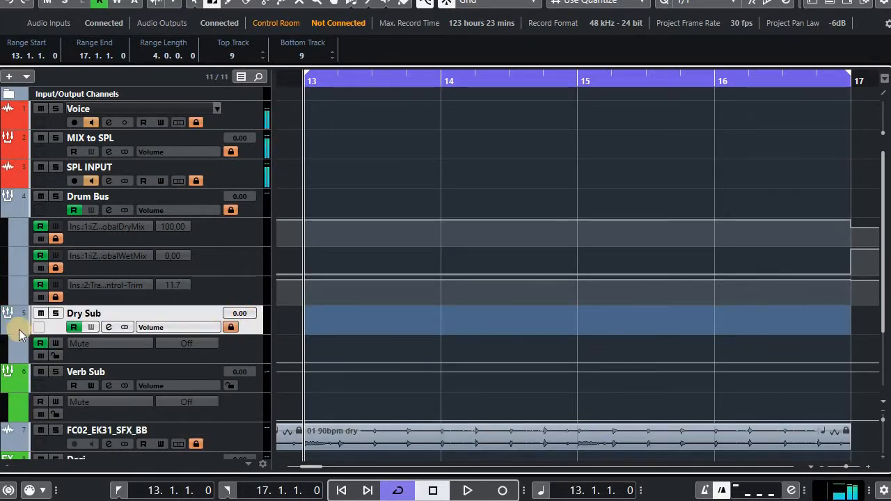
pyautogui.click(20, 333)
# Step: Show an automation lane under FC02_EK31_SFX_BB and Deci, and unlock the Deci volume automation
pyautogui.scroll(-2, 16, 351)
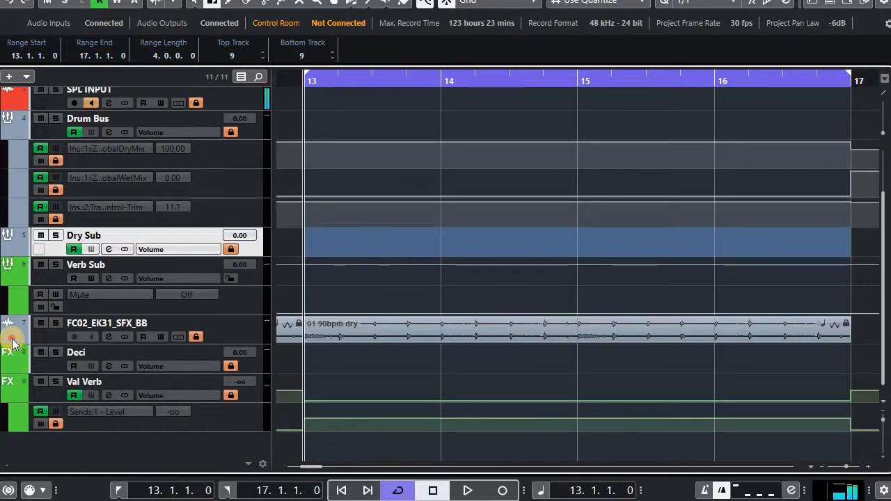
pyautogui.click(11, 339)
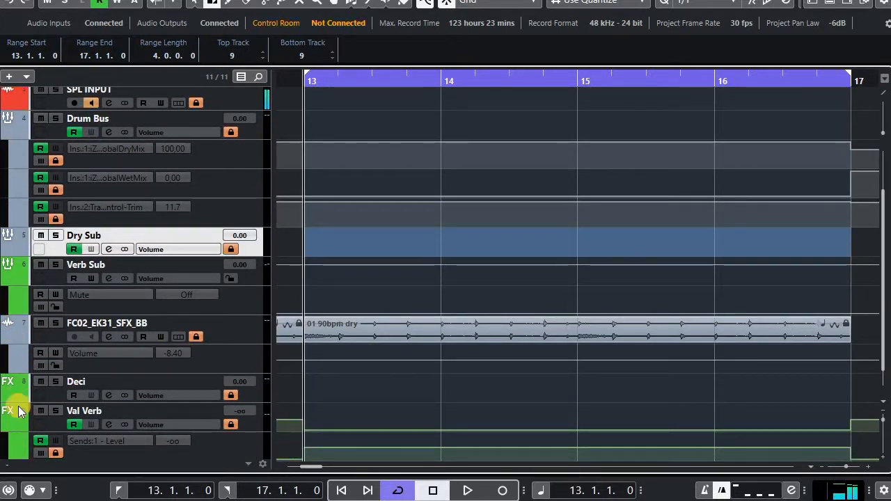
pyautogui.click(9, 394)
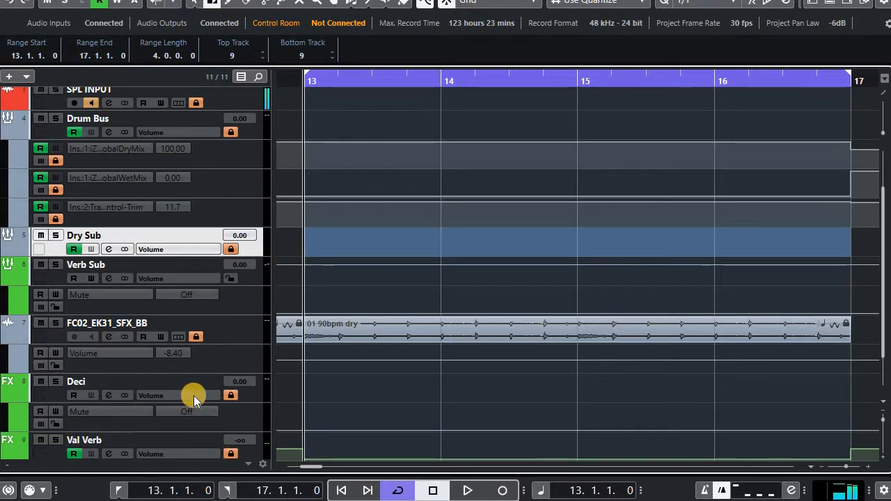
pyautogui.click(231, 395)
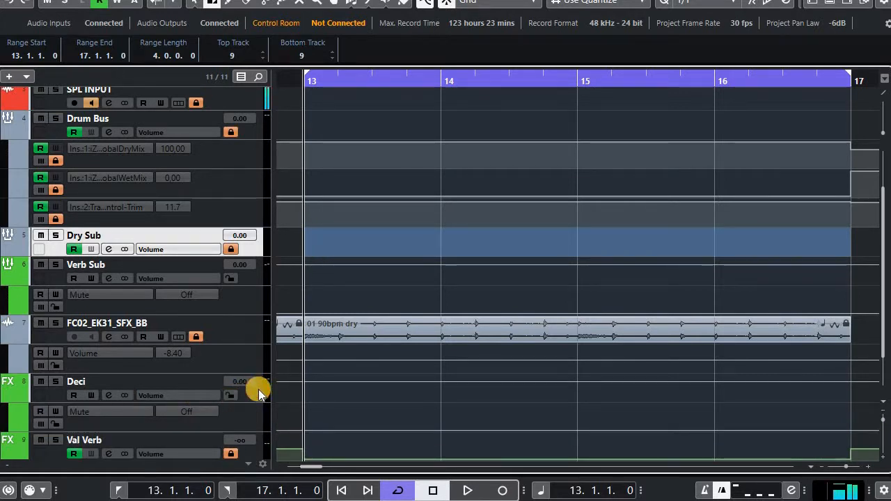
# Step: Lower the volume automation of Deci and FC02_EK31_SFX_BB to -oo over bars 13 to 17
pyautogui.click(259, 394)
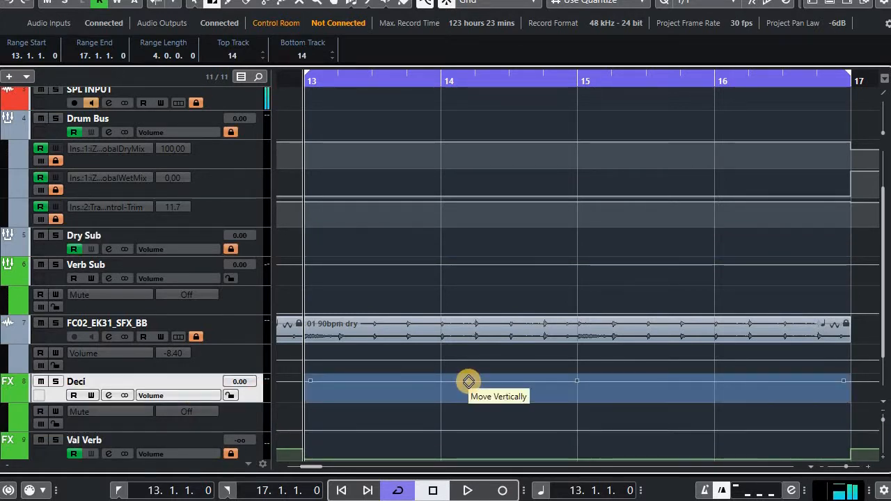
pyautogui.moveTo(468, 382); pyautogui.dragTo(481, 441)
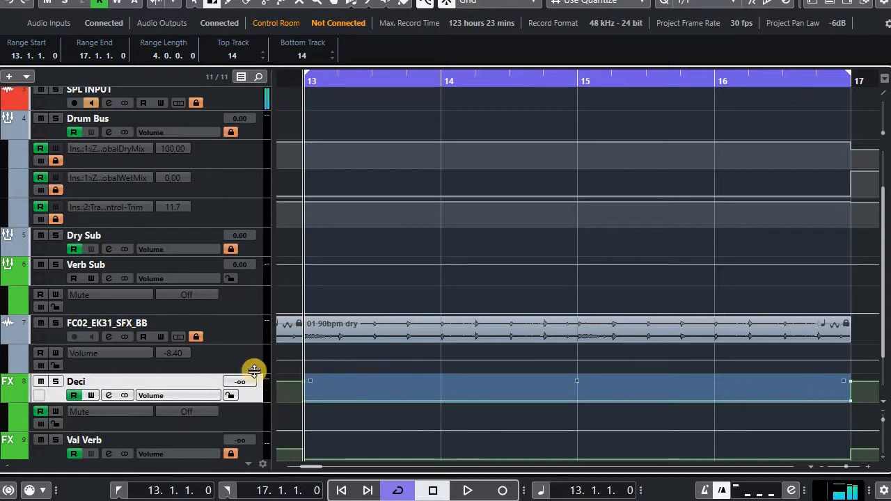
pyautogui.click(432, 350)
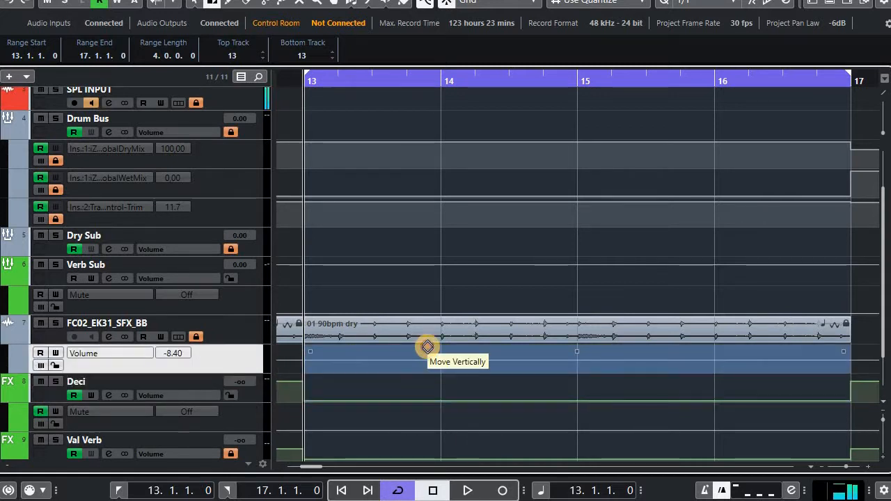
pyautogui.moveTo(426, 346); pyautogui.dragTo(425, 432)
# Step: Play the bars 13 to 17 cycle and examine the channel levels and the Dry Sub sends in the mixer
pyautogui.press('space')
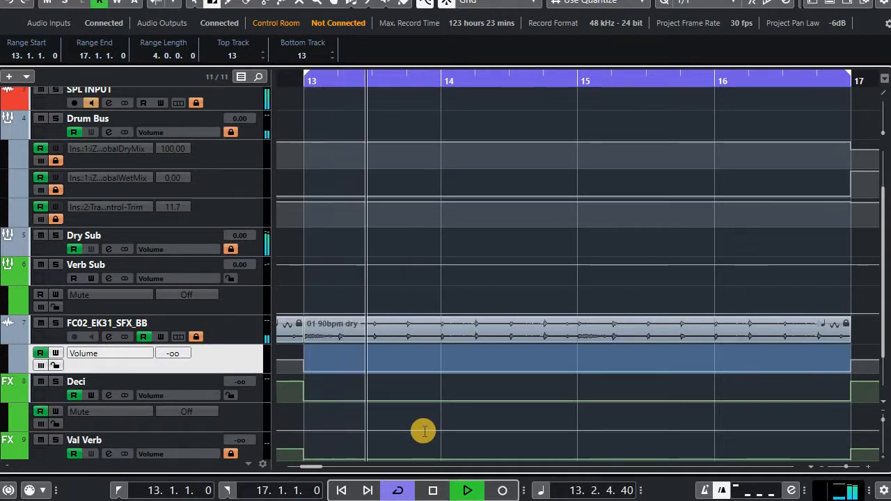
pyautogui.press('F3')
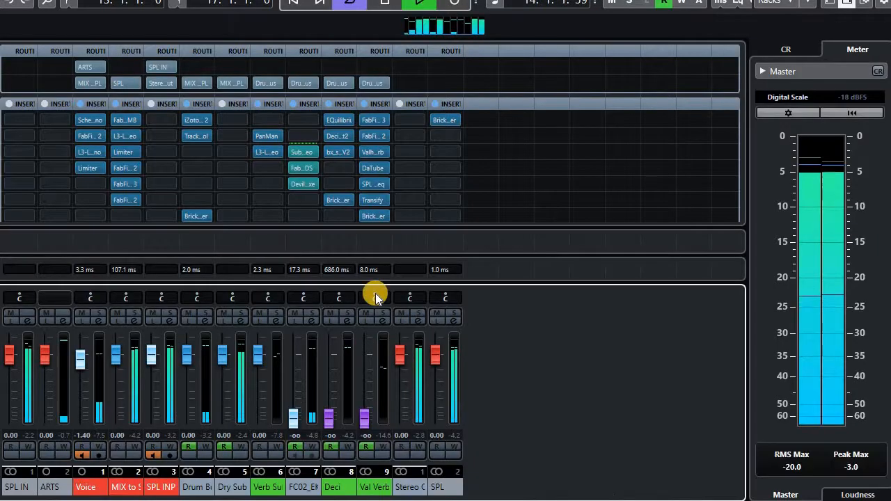
pyautogui.click(744, 157)
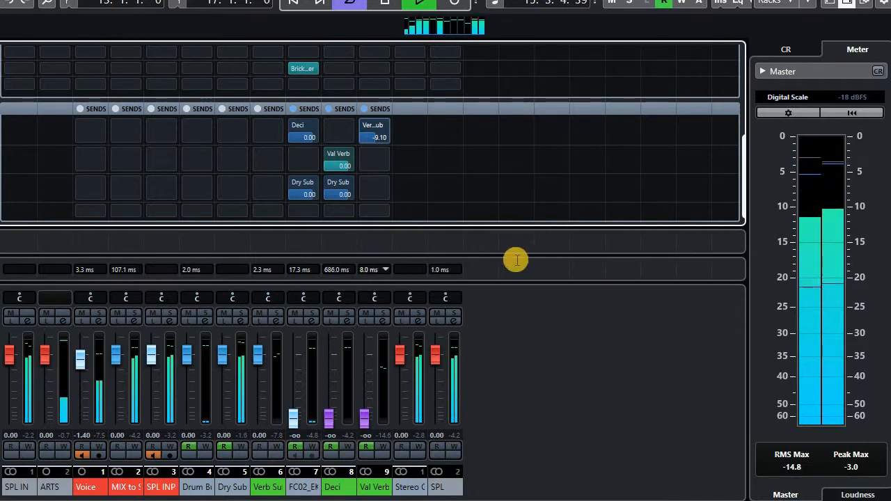
# Step: Set the Dry Sub send level of FC02_EK31_SFX_BB to -8.4 in the mixer
pyautogui.press('F3')
pyautogui.press('F3')
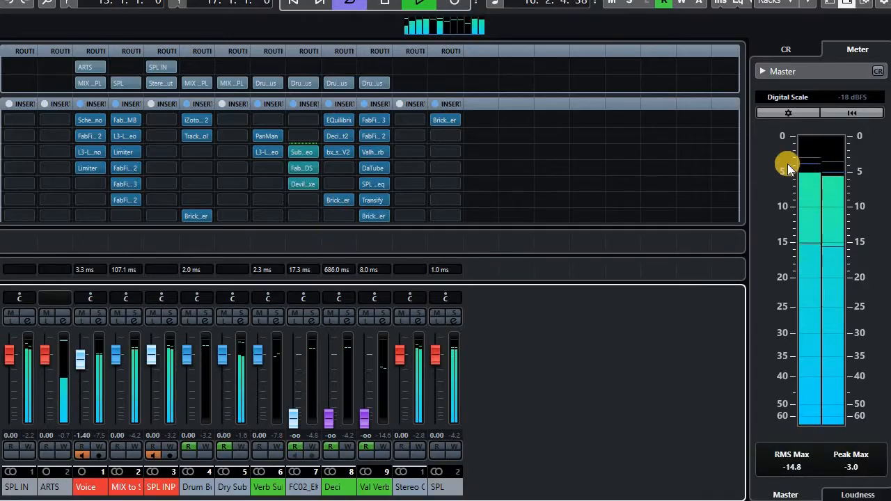
pyautogui.click(741, 173)
pyautogui.moveTo(743, 126); pyautogui.dragTo(737, 245)
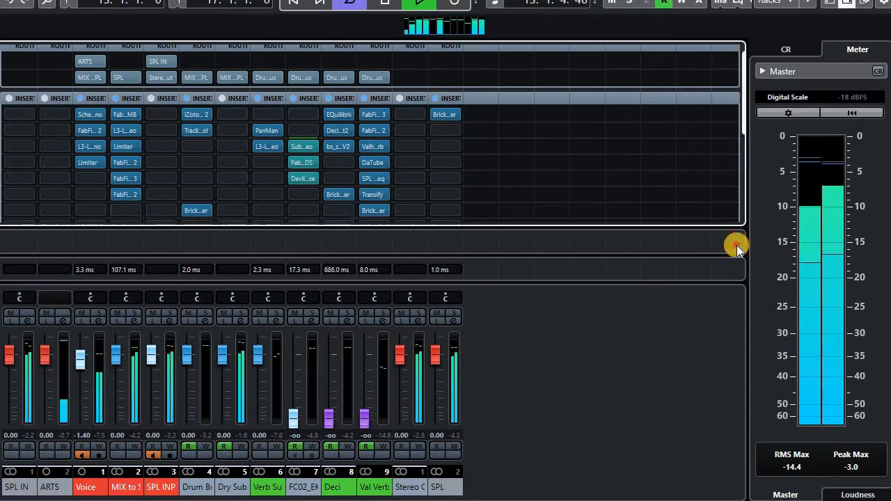
pyautogui.click(307, 193)
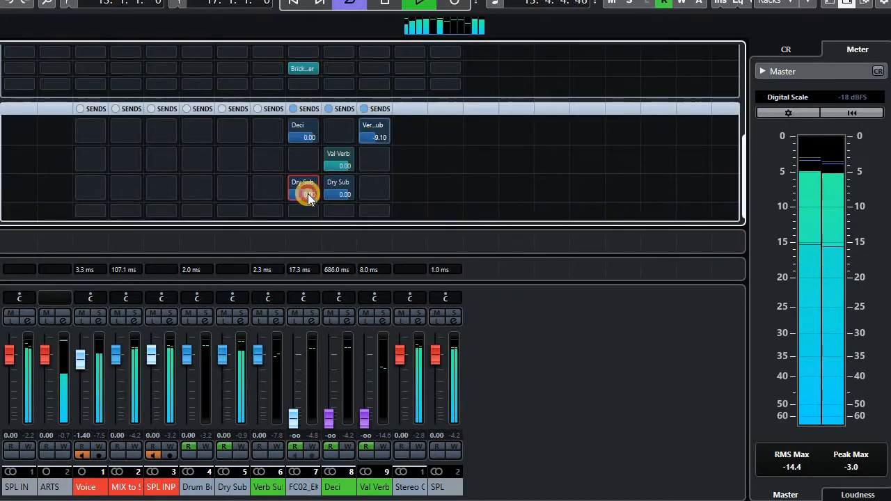
pyautogui.write('-8.4')
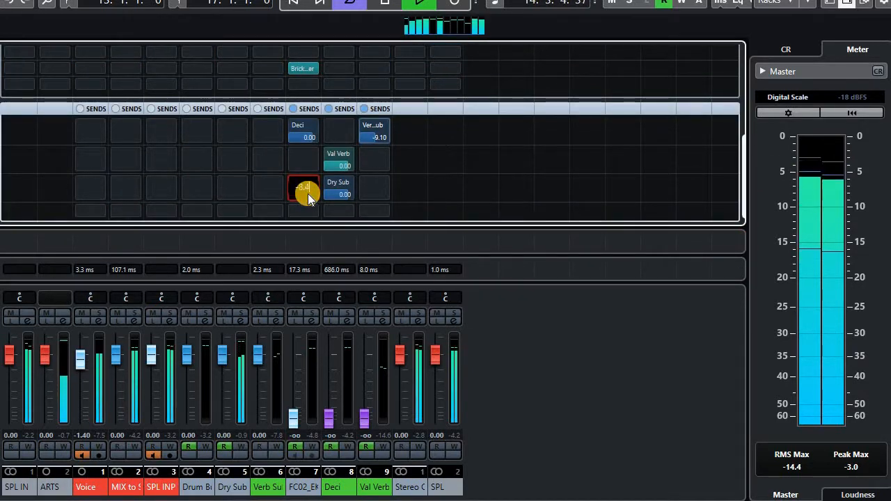
pyautogui.press('Return')
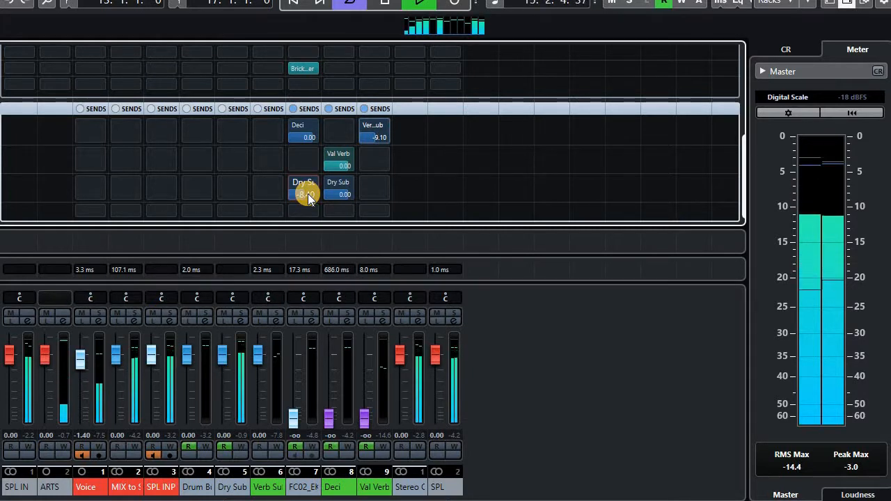
# Step: Change the Dry Sub send level of FC02_EK31_SFX_BB to -7, then close the mixer and stop playback
pyautogui.doubleClick(308, 193)
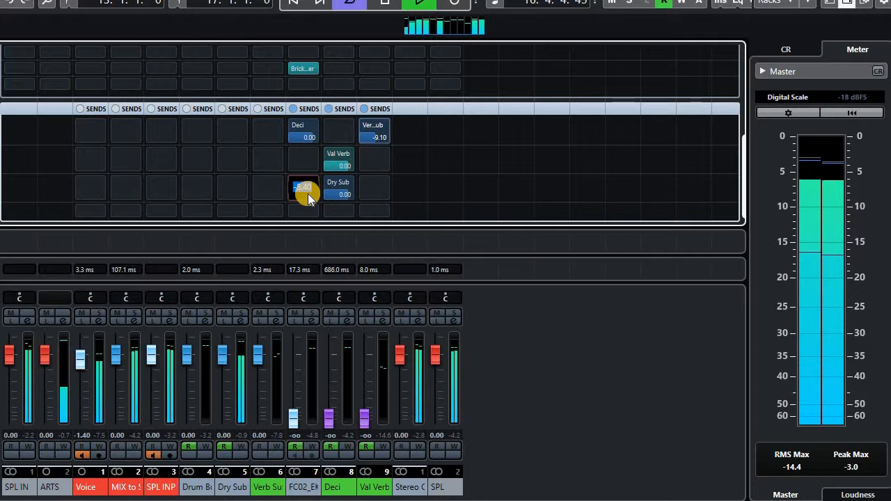
pyautogui.press('BackSpace')
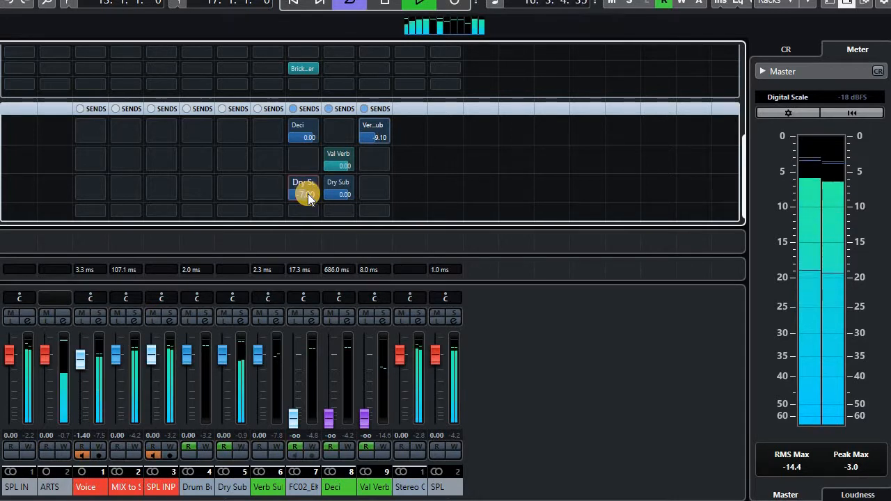
pyautogui.press('Return')
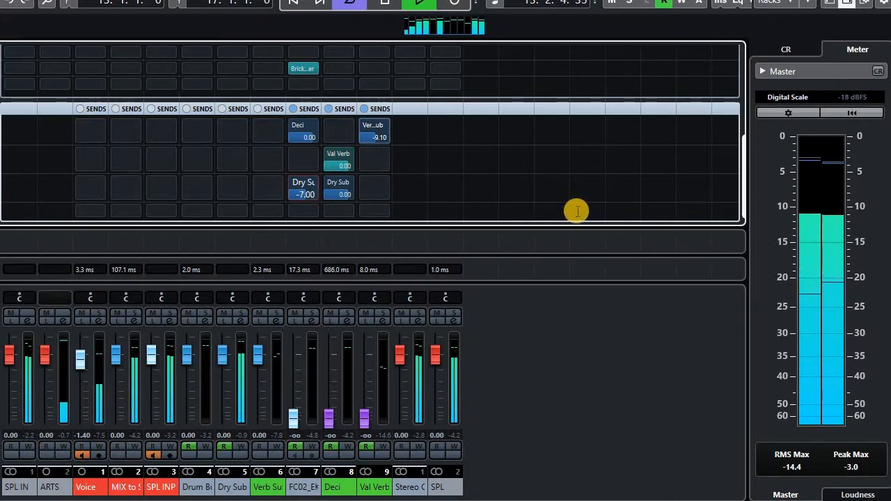
pyautogui.press('F3')
pyautogui.press('space')
# Step: Add another automation lane under FC02_EK31_SFX_BB and check the channel settings for the Dry Sub send's slot number
pyautogui.scroll(-2, 124, 353)
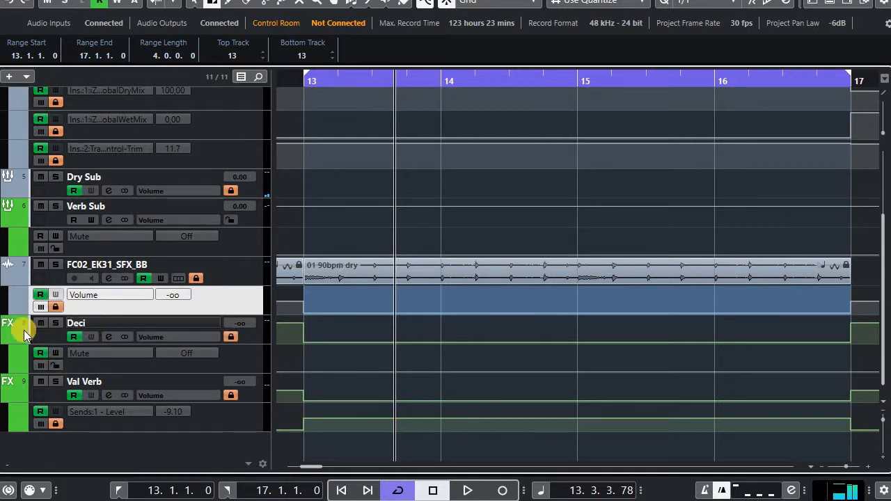
pyautogui.click(10, 308)
pyautogui.click(118, 329)
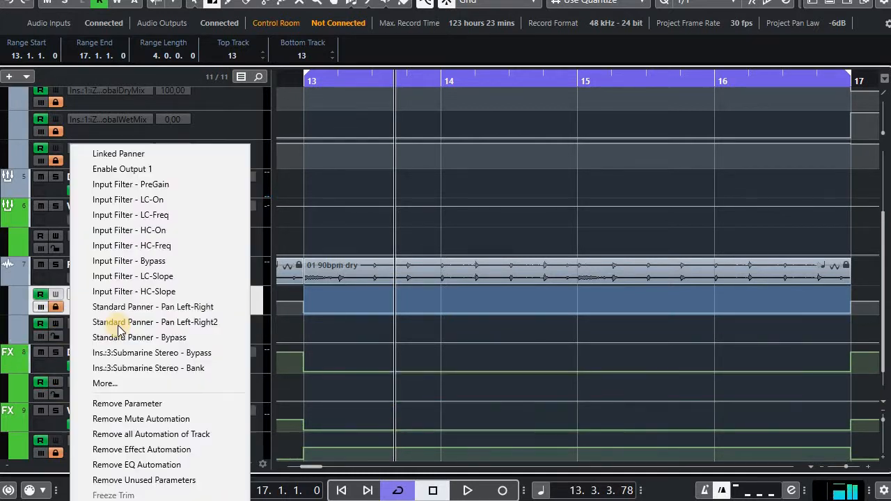
pyautogui.click(52, 336)
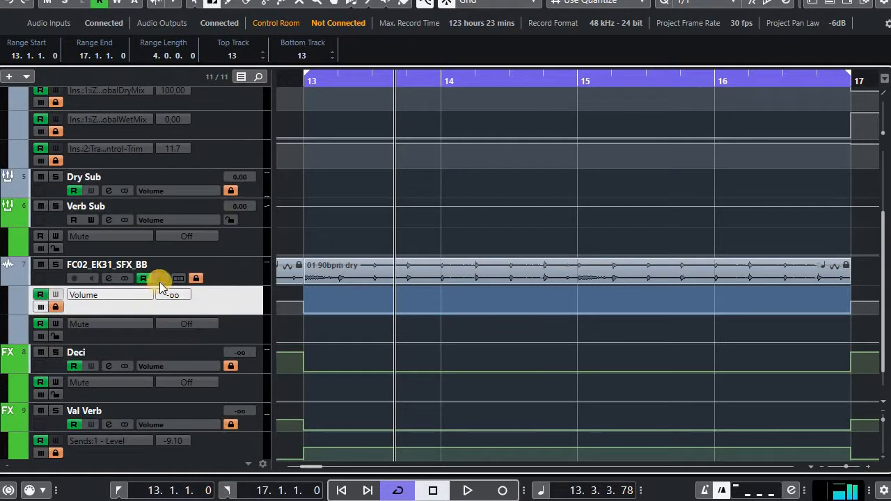
pyautogui.click(107, 278)
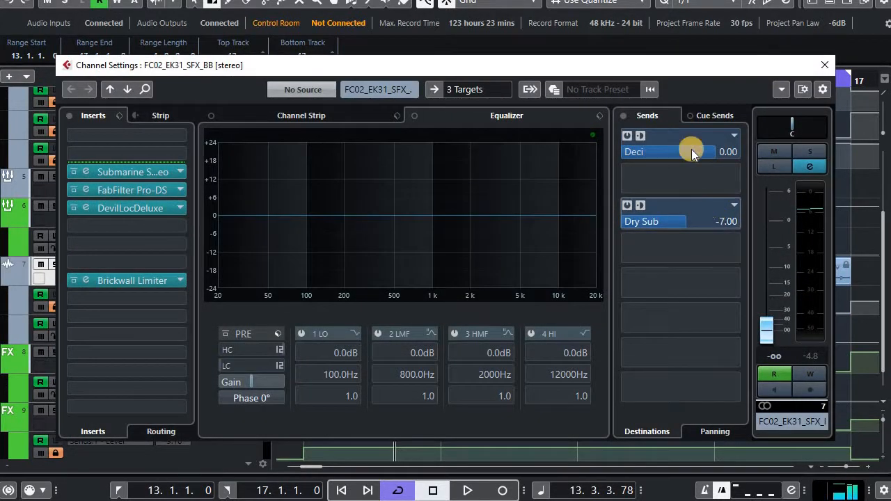
pyautogui.click(825, 65)
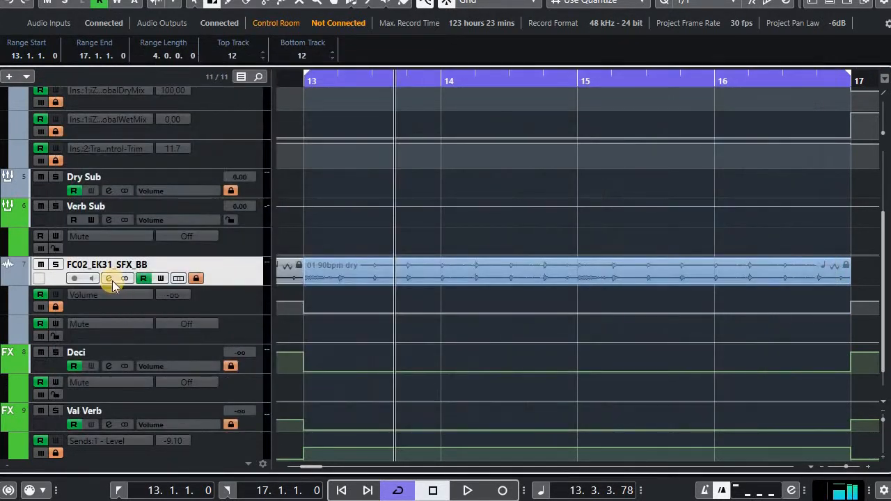
# Step: Assign the Level parameter of send 3 to the Mute lane of FC02_EK31_SFX_BB
pyautogui.click(111, 326)
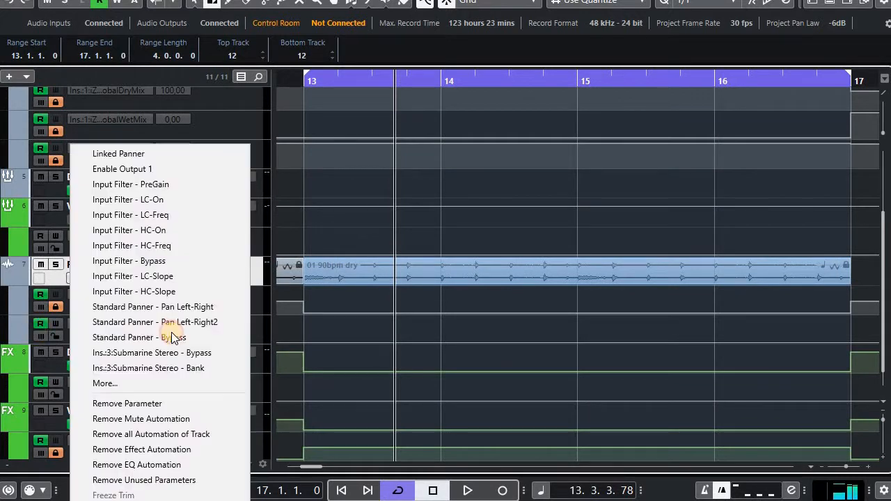
pyautogui.click(155, 383)
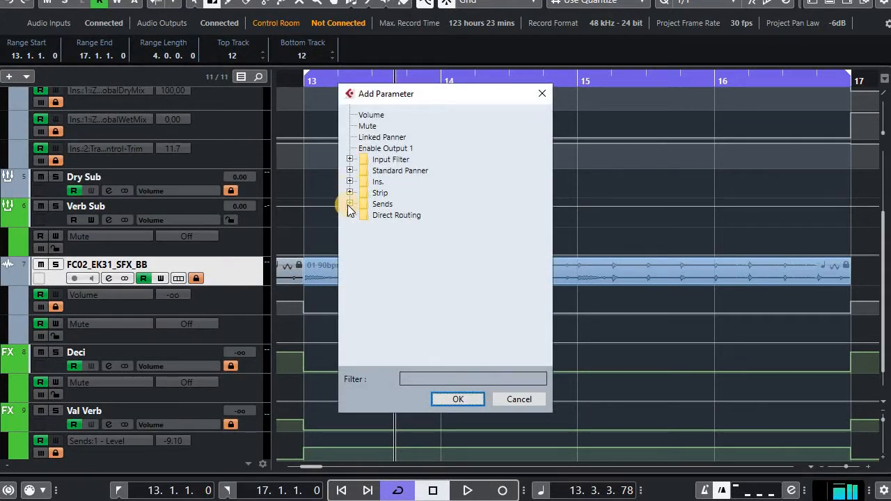
pyautogui.click(349, 203)
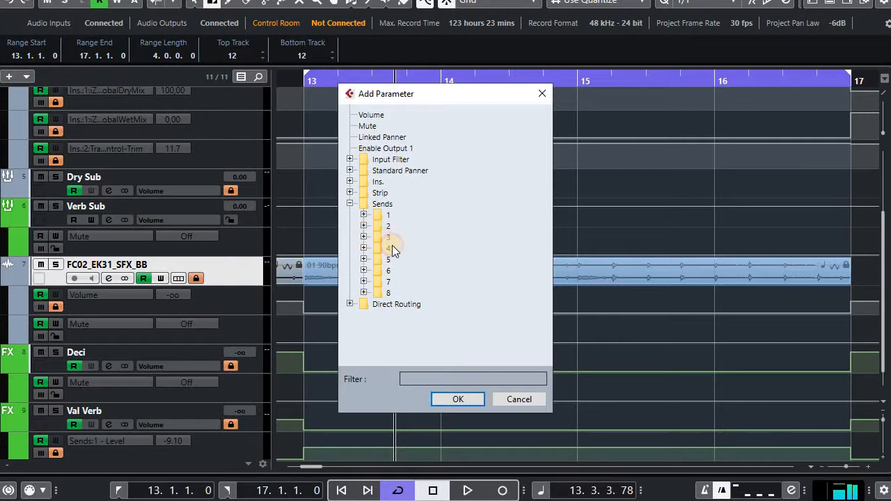
pyautogui.doubleClick(390, 240)
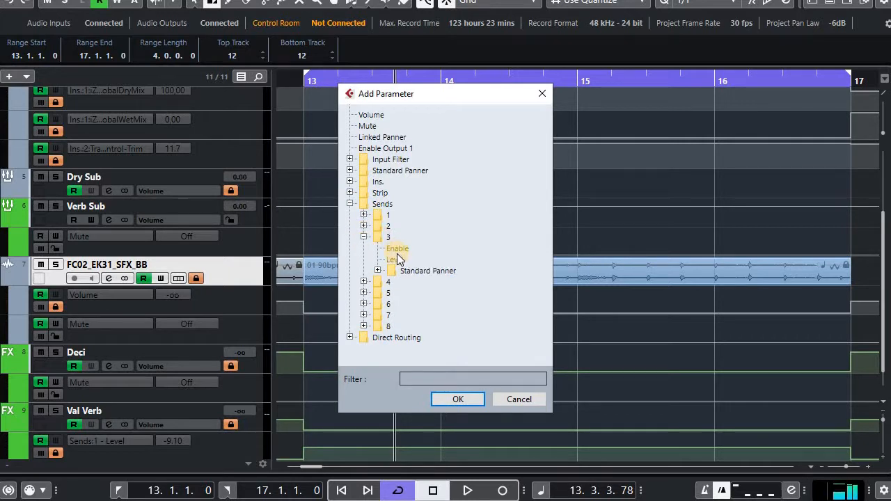
pyautogui.click(457, 399)
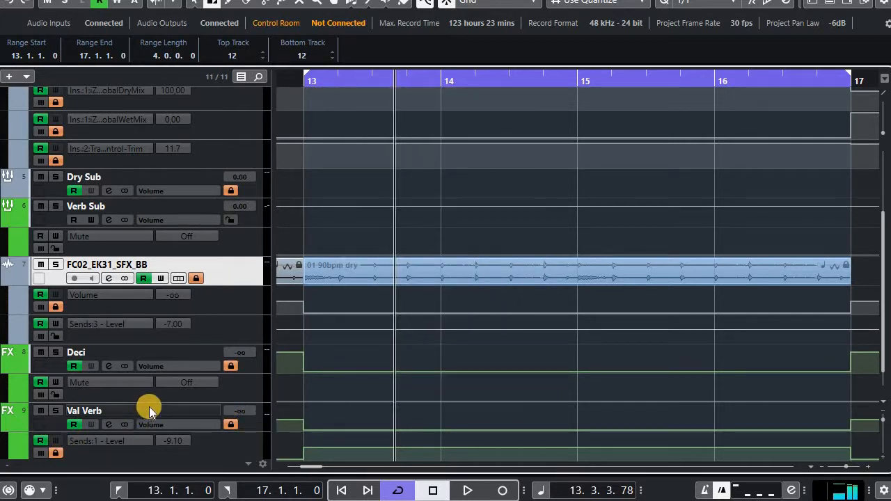
# Step: Assign the Level parameter of send 3 to Deci's Mute automation lane
pyautogui.scroll(-1, 149, 407)
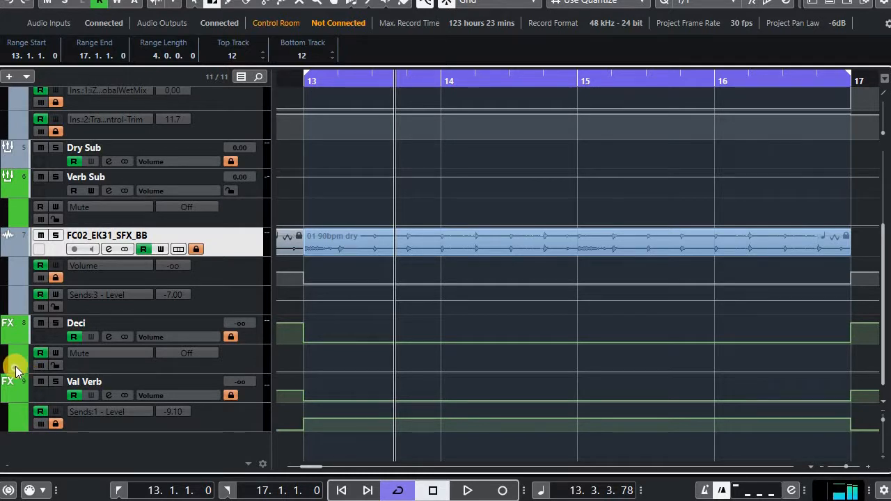
pyautogui.click(121, 350)
pyautogui.click(191, 237)
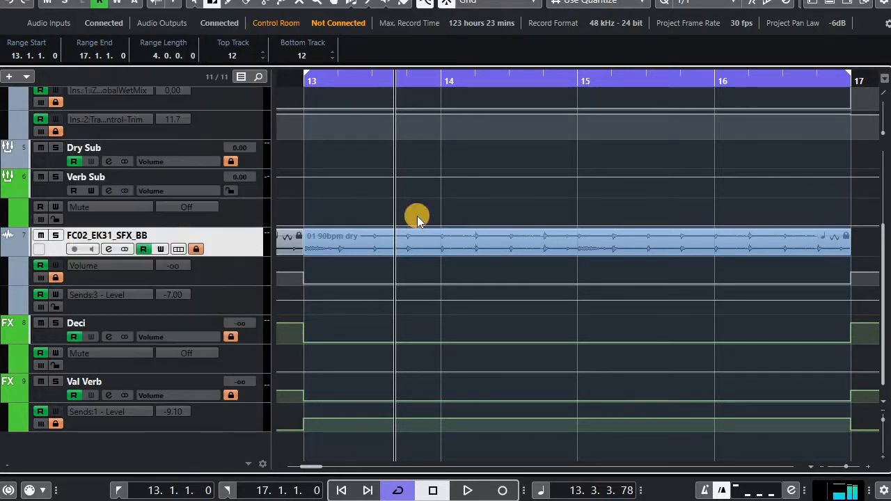
pyautogui.click(349, 203)
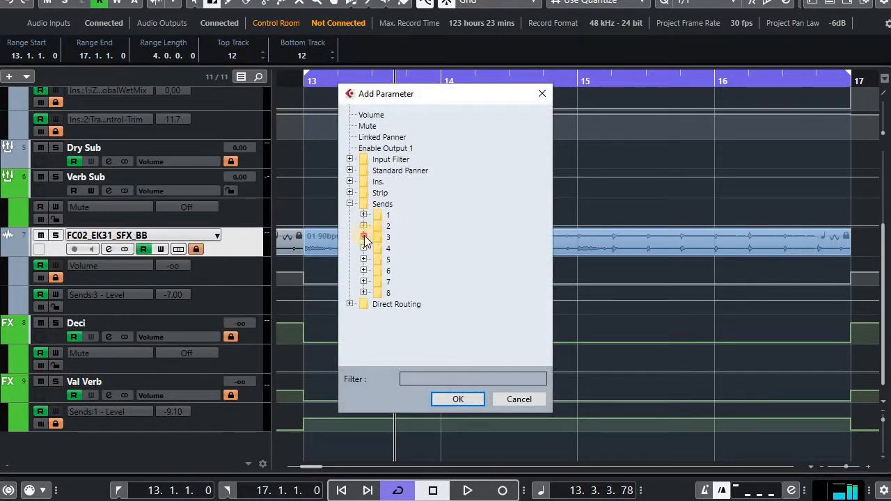
pyautogui.click(363, 237)
pyautogui.click(392, 253)
pyautogui.click(457, 398)
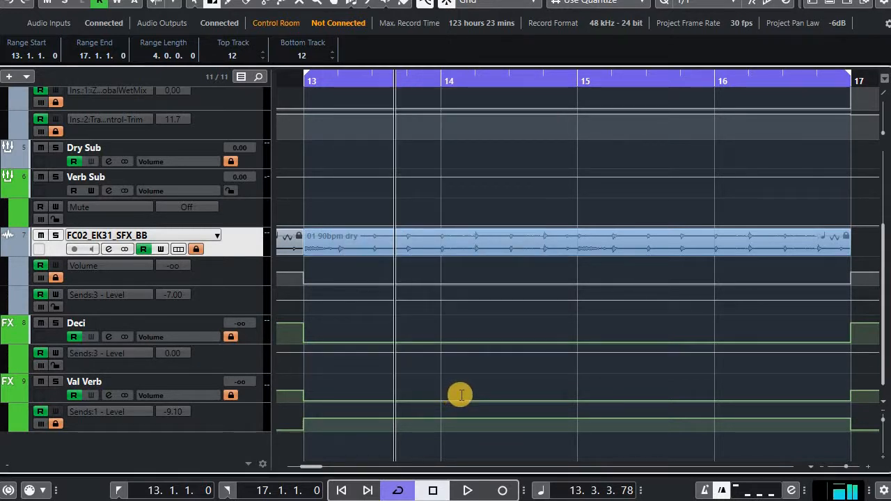
# Step: Lower the send 3 level automation of Deci and FC02_EK31_SFX_BB to -oo over bars 10 to 13
pyautogui.press('space')
pyautogui.press('g')
pyautogui.press('g')
pyautogui.press('g')
pyautogui.press('g')
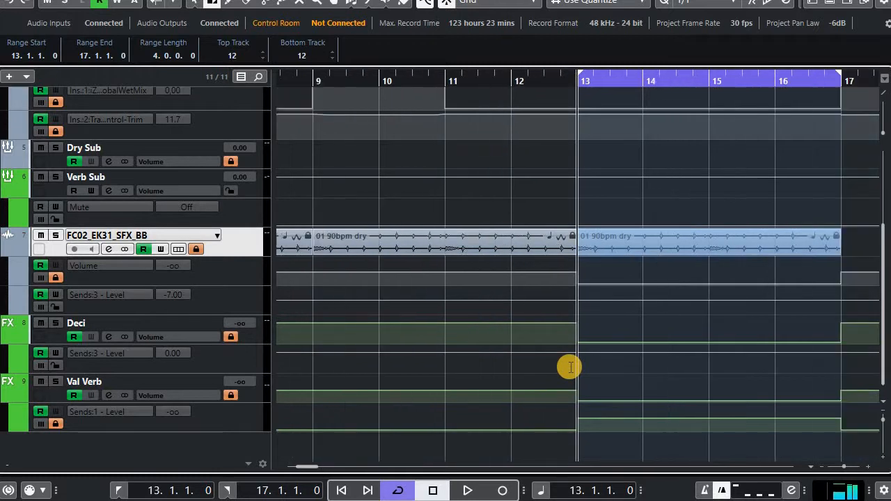
pyautogui.moveTo(572, 362); pyautogui.dragTo(438, 290)
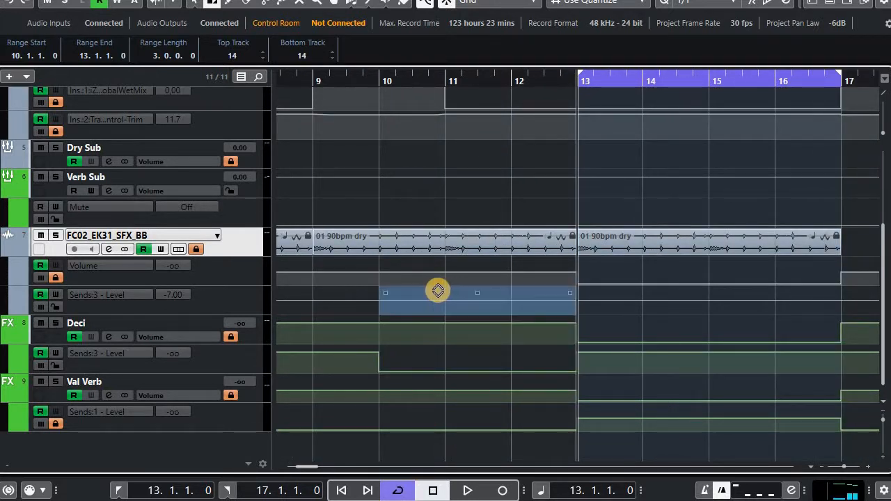
# Step: Delete the bar 10 points on both send 3 level lanes so -oo applies to everything before bar 13
pyautogui.click(413, 383)
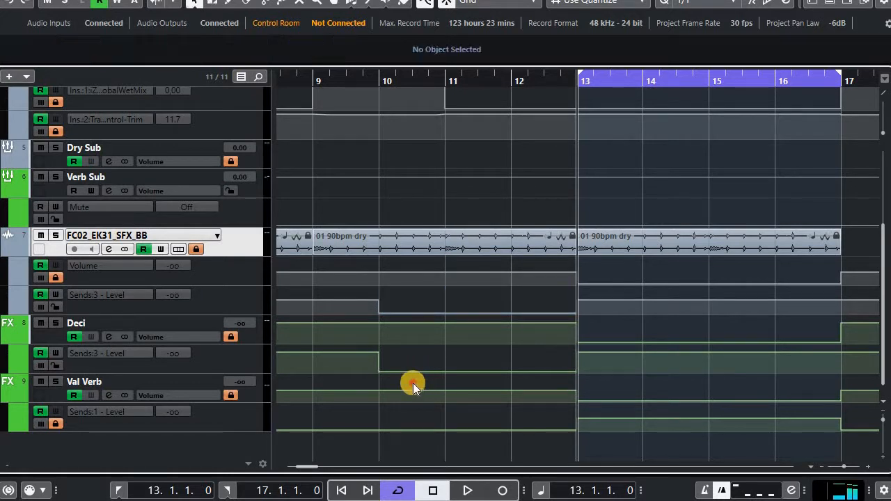
pyautogui.moveTo(413, 382); pyautogui.dragTo(346, 290)
pyautogui.press('Delete')
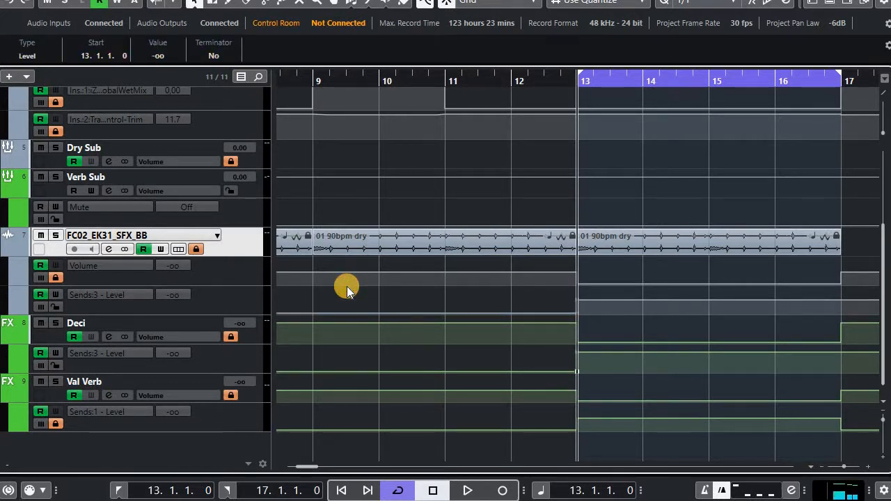
# Step: Lower the send 3 level automation of FC02_EK31_SFX_BB and Deci to -oo over bars 17 to 21
pyautogui.press('n')
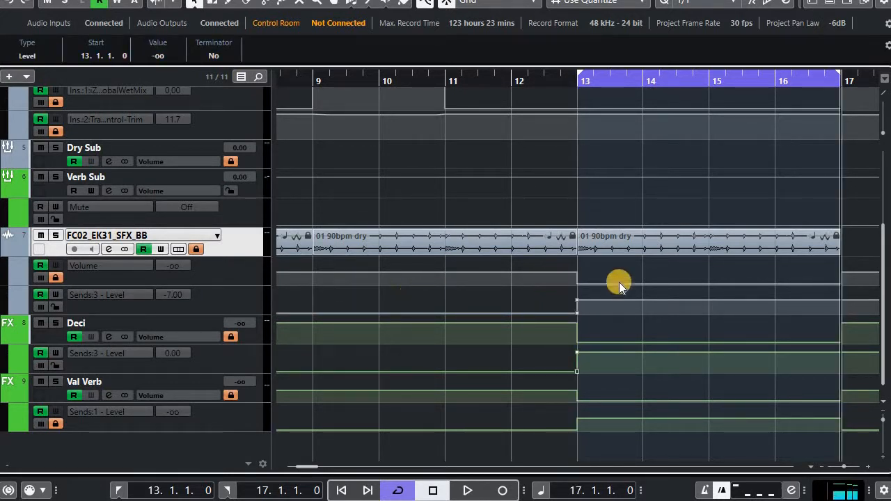
pyautogui.press('g')
pyautogui.press('g')
pyautogui.press('g')
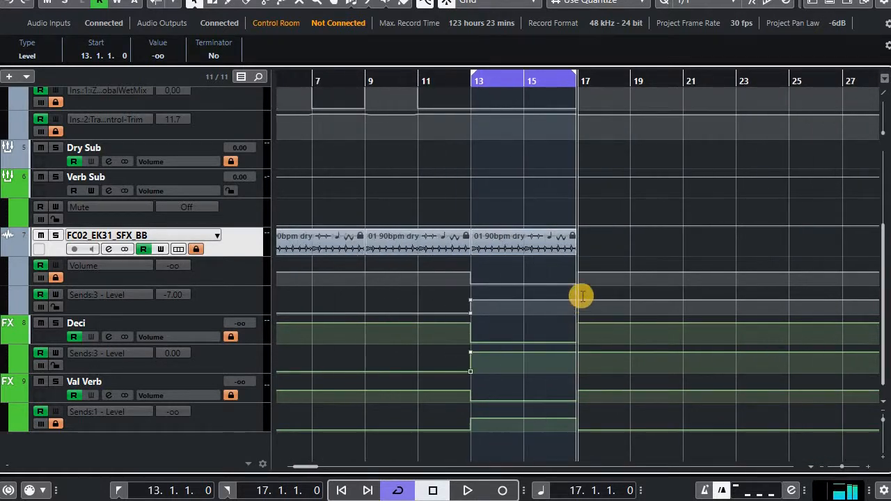
pyautogui.moveTo(579, 298); pyautogui.dragTo(681, 300)
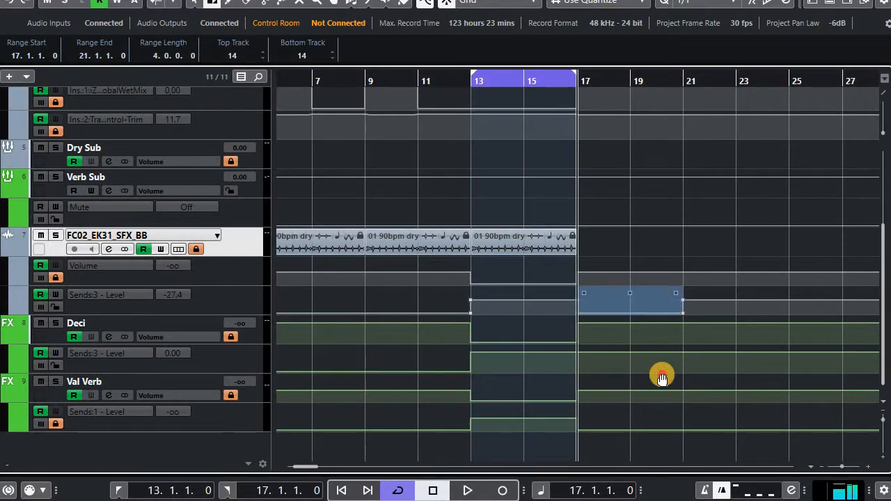
pyautogui.press('Down')
pyautogui.press('Down')
pyautogui.press('Down')
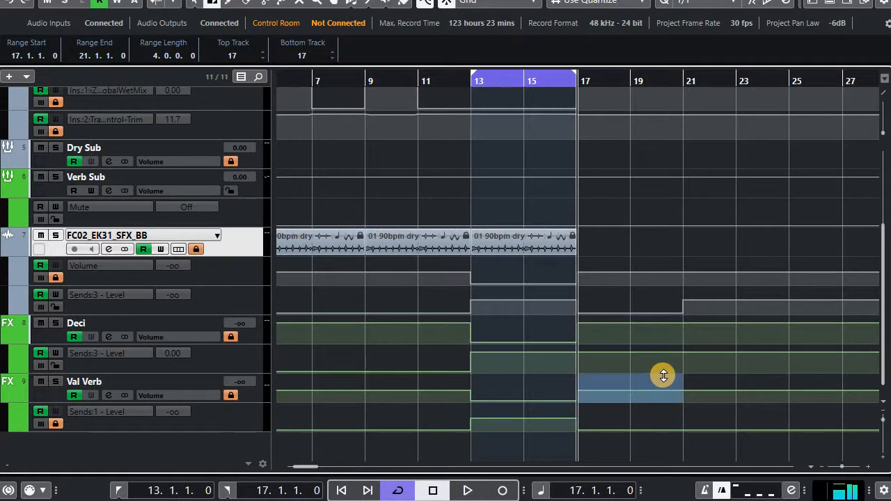
pyautogui.press('Up')
pyautogui.moveTo(657, 344); pyautogui.dragTo(648, 441)
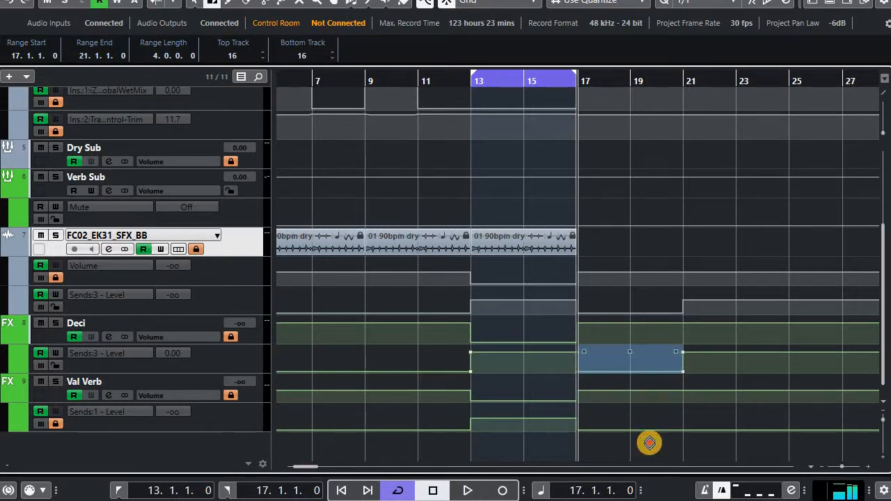
# Step: Delete the bar 21 points on both send 3 level lanes and return the playhead to bar 13
pyautogui.moveTo(704, 415); pyautogui.dragTo(658, 285)
pyautogui.press('Delete')
pyautogui.press('KP_1')
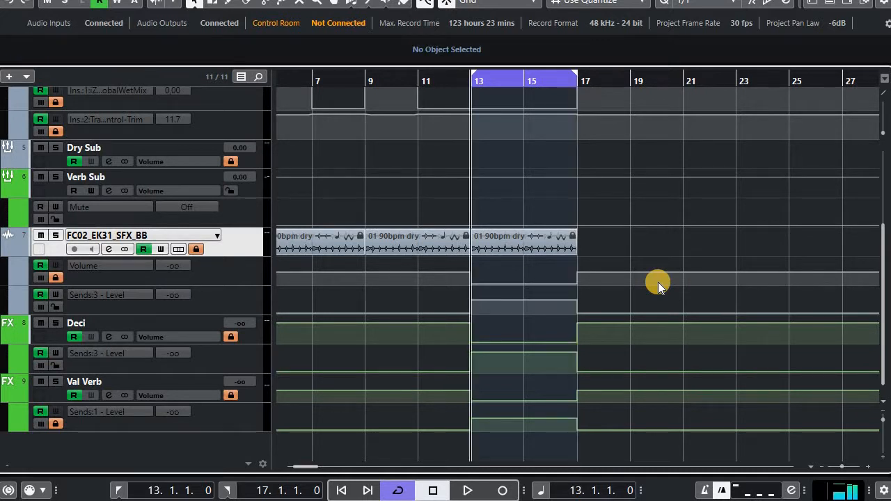
# Step: Play the bars 13 to 17 cycle, lock both send 3 level lanes and hide the Verb Sub Mute lane
pyautogui.press('KP_Divide')
pyautogui.press('KP_Divide')
pyautogui.press('space')
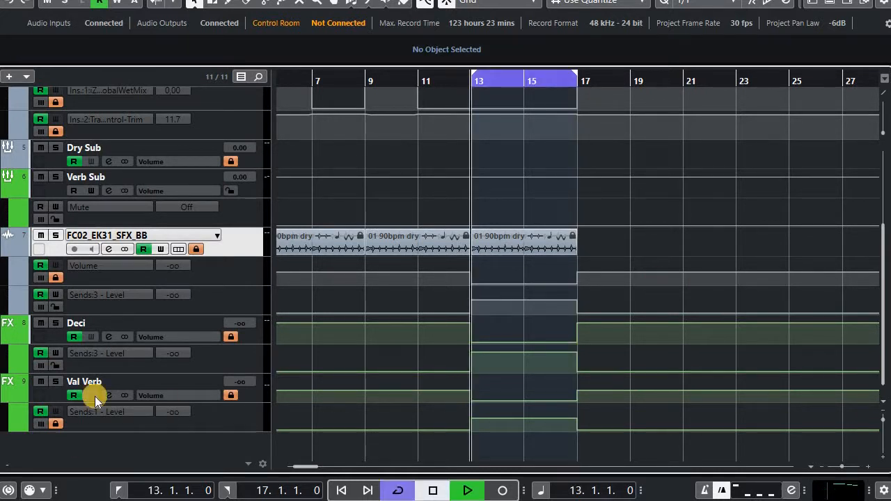
pyautogui.click(56, 365)
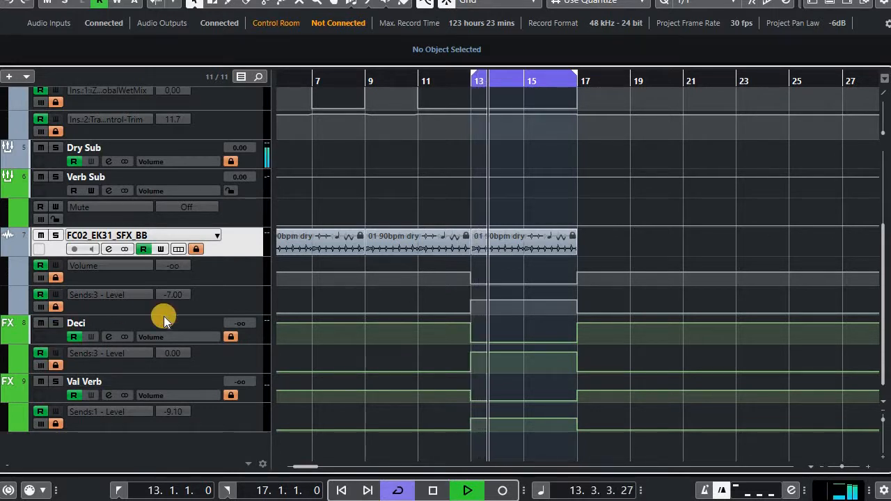
pyautogui.click(8, 194)
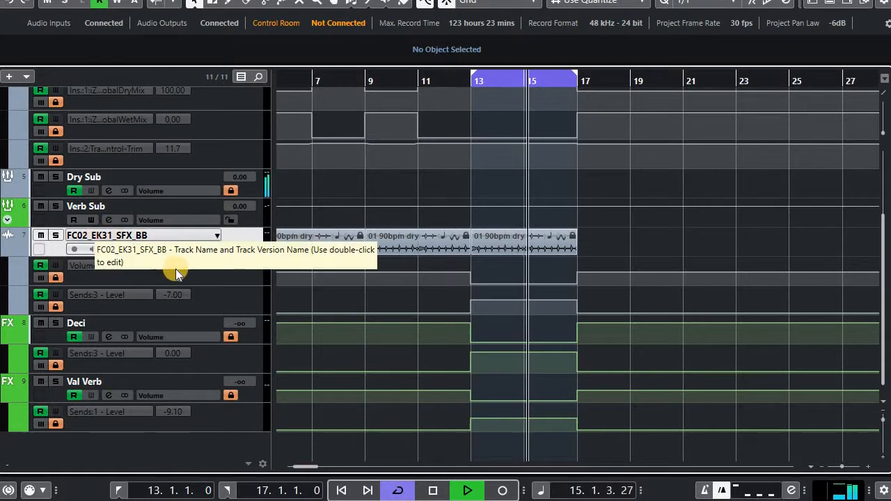
# Step: Lock the automation of the Verb Sub track and select its channel in the mixer
pyautogui.click(228, 219)
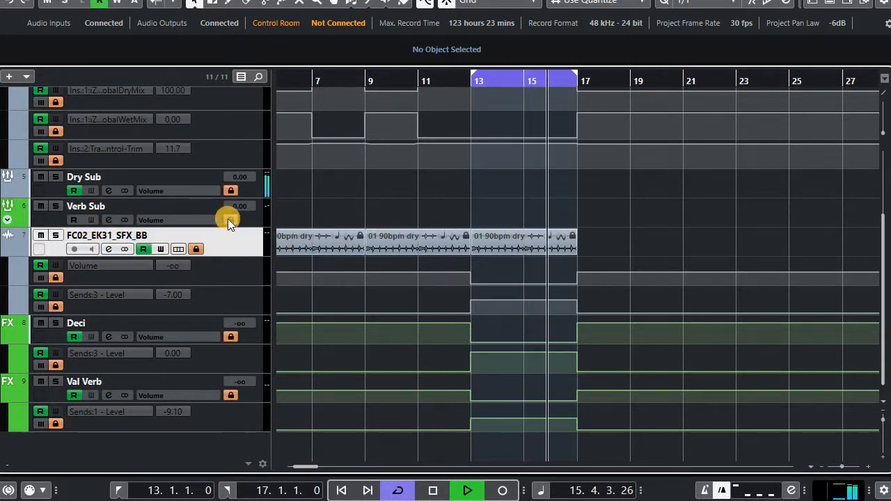
pyautogui.press('F3')
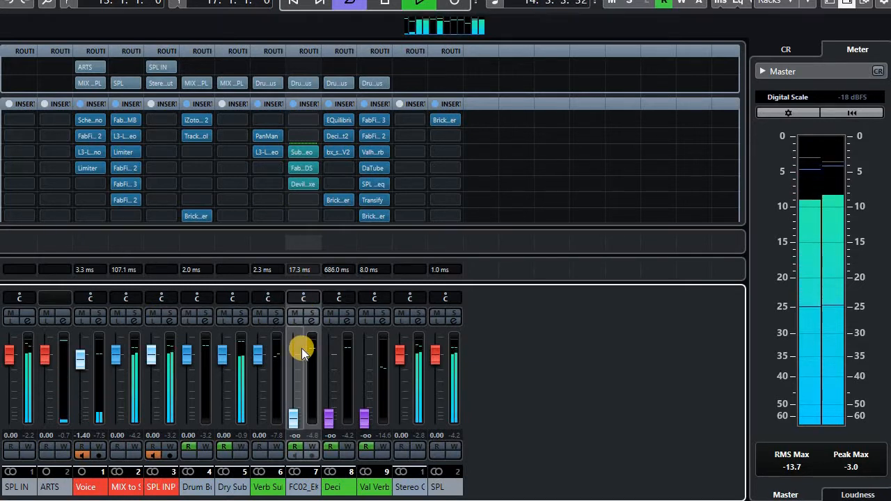
pyautogui.click(275, 386)
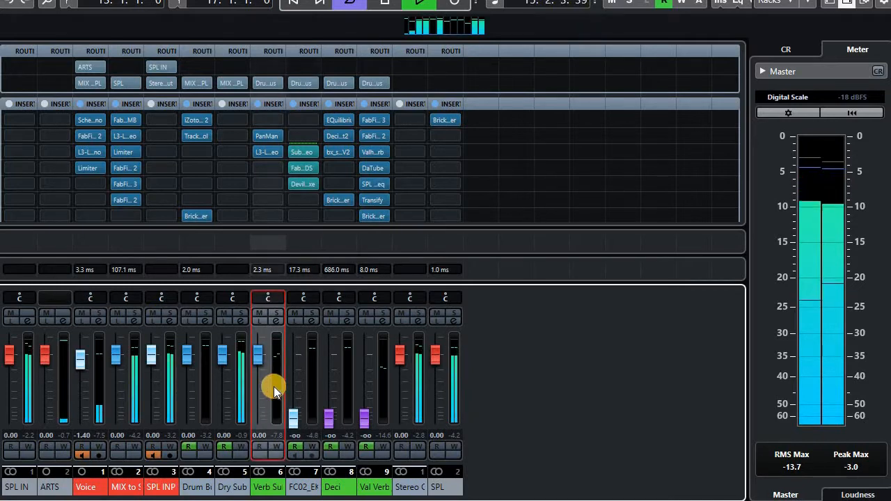
pyautogui.press('F3')
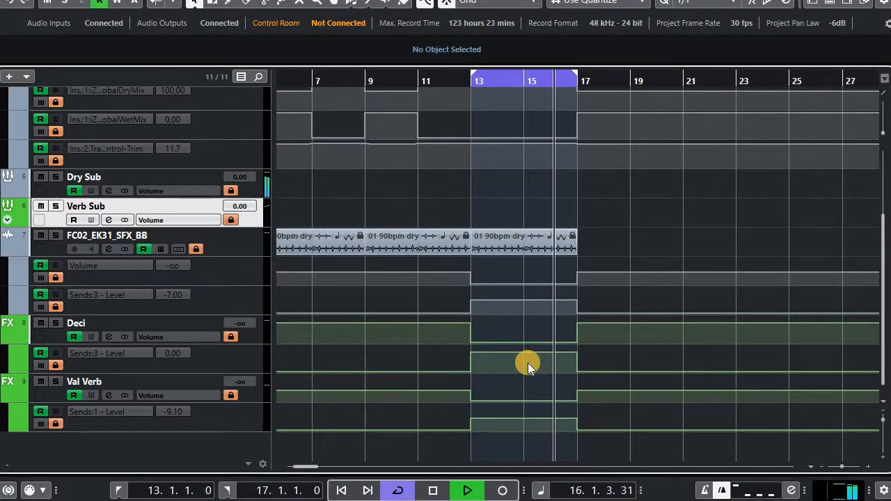
# Step: Switch Deci's Val Verb send to pre-fader, comparing pre- and post-fader against the cycle playback
pyautogui.press('F3')
pyautogui.moveTo(745, 143); pyautogui.dragTo(455, 196)
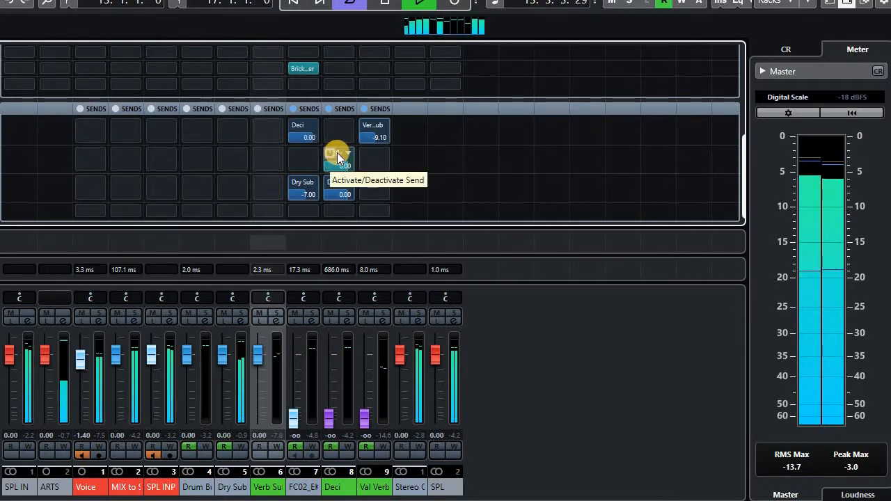
pyautogui.press('space')
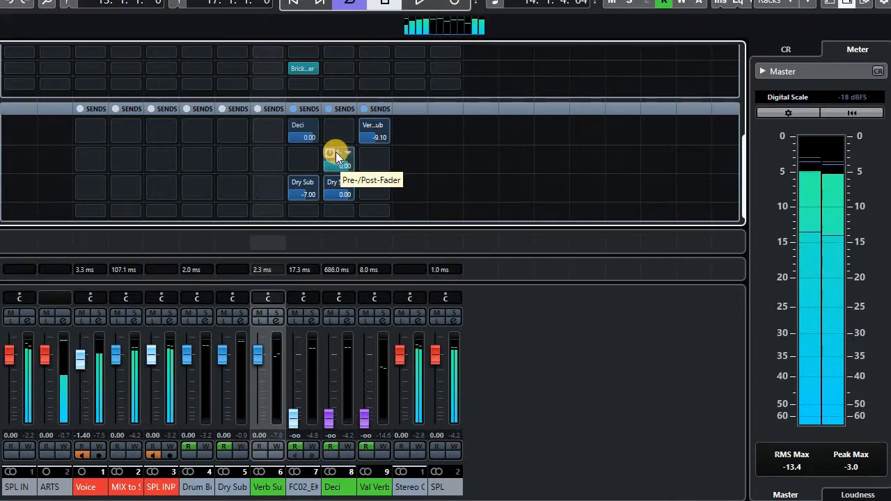
pyautogui.click(341, 151)
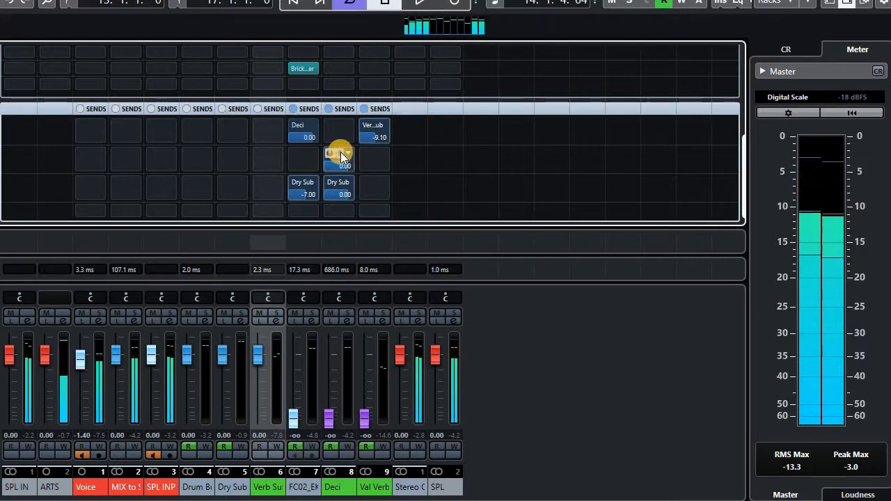
pyautogui.click(341, 151)
pyautogui.click(341, 152)
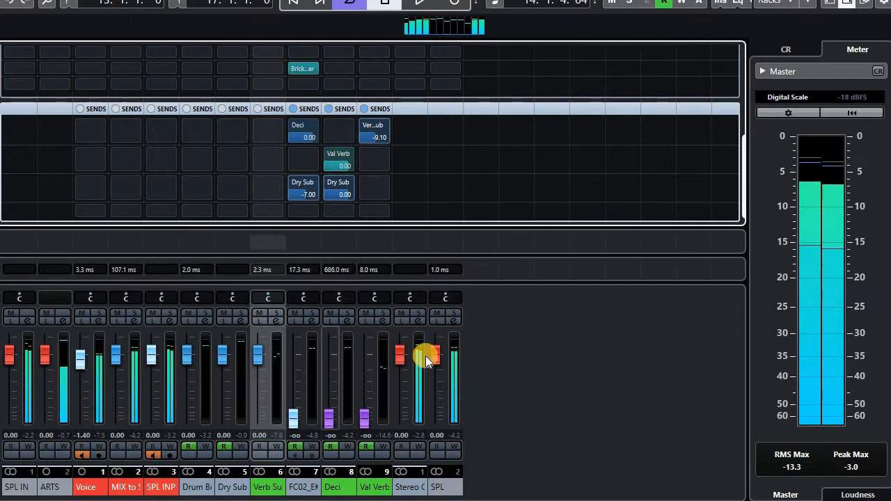
pyautogui.press('space')
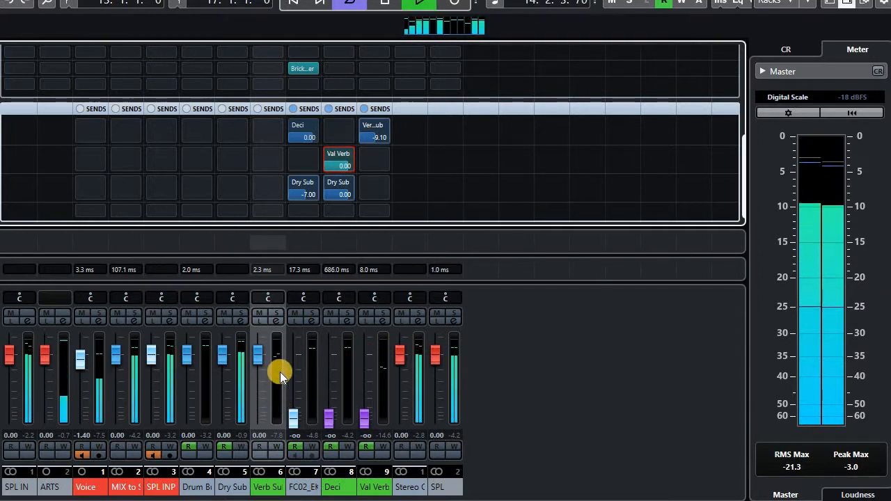
pyautogui.click(336, 154)
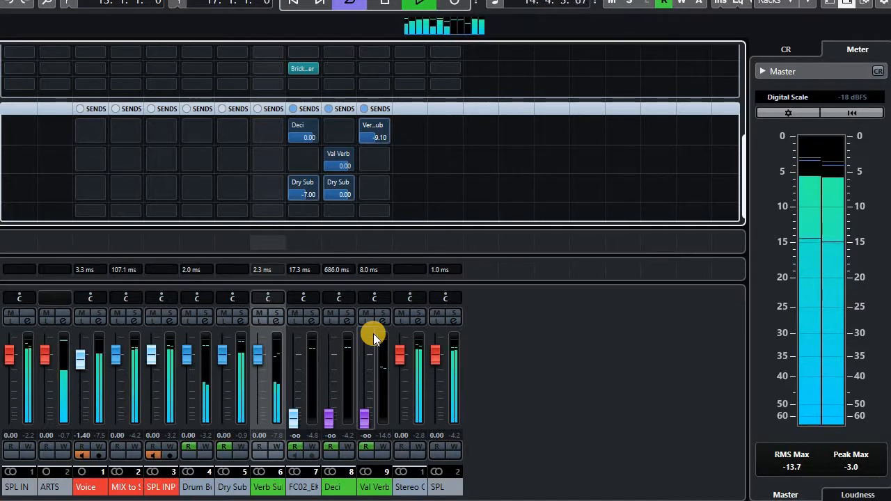
# Step: Review the automation lanes in the project view and restart the cycle playback from bar 13
pyautogui.press('F3')
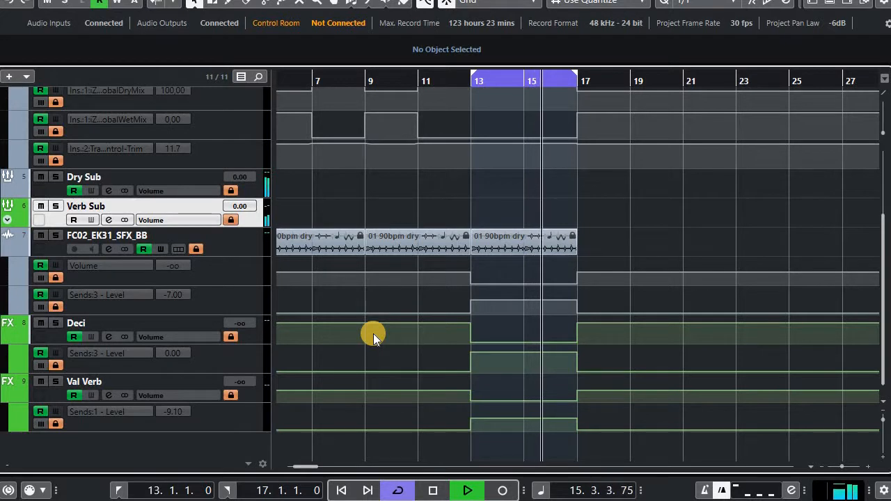
pyautogui.press('space')
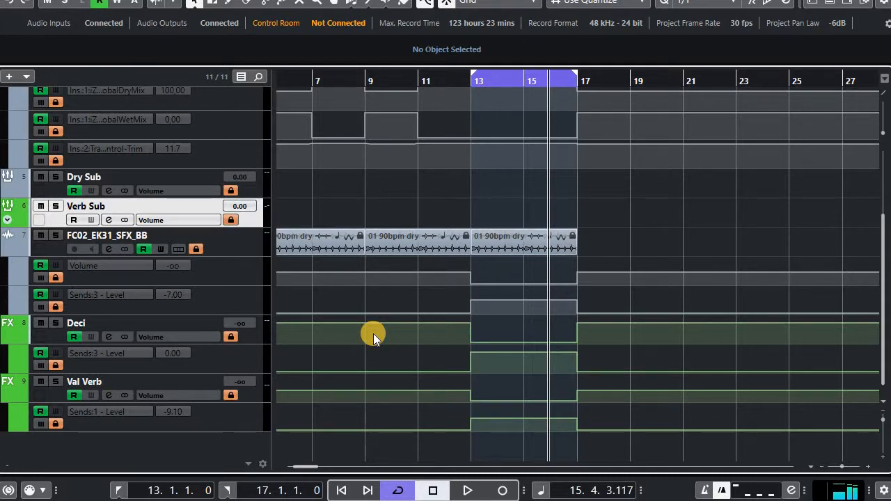
pyautogui.press('KP_1')
pyautogui.press('space')
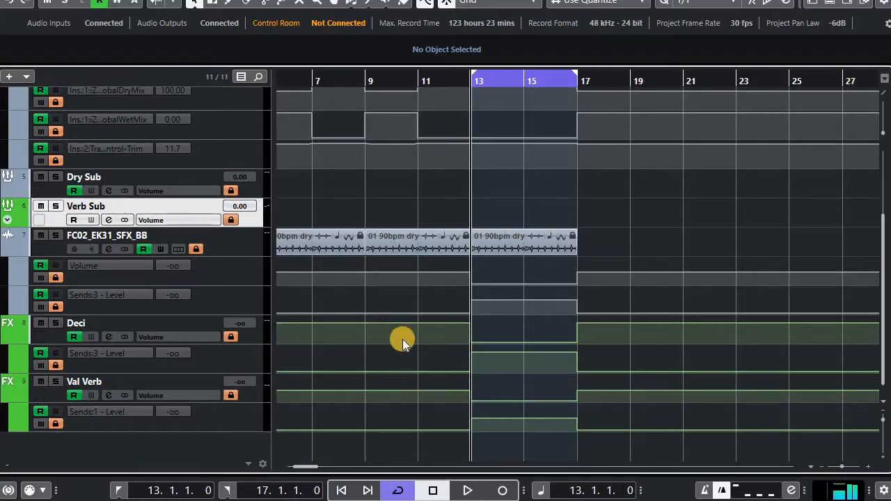
# Step: Reset the Dry Sub peak meter and take the Brickwall Limiter out of the Drum Bus insert 7
pyautogui.press('F3')
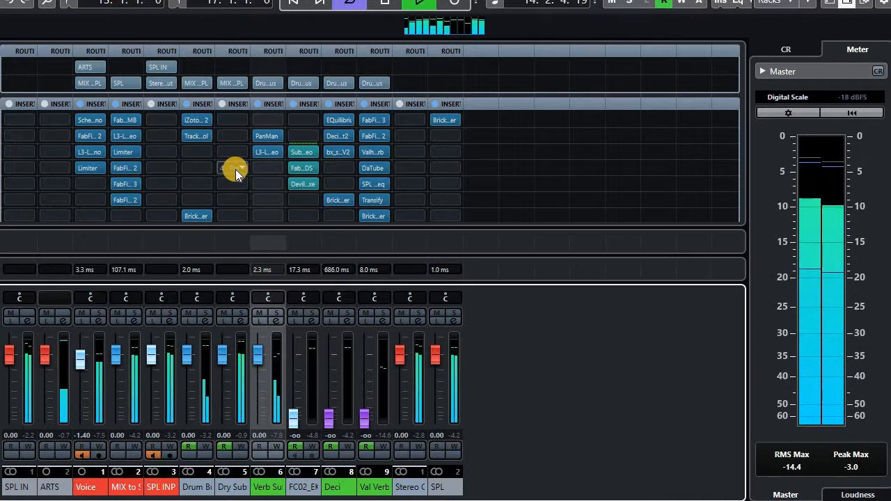
pyautogui.click(237, 435)
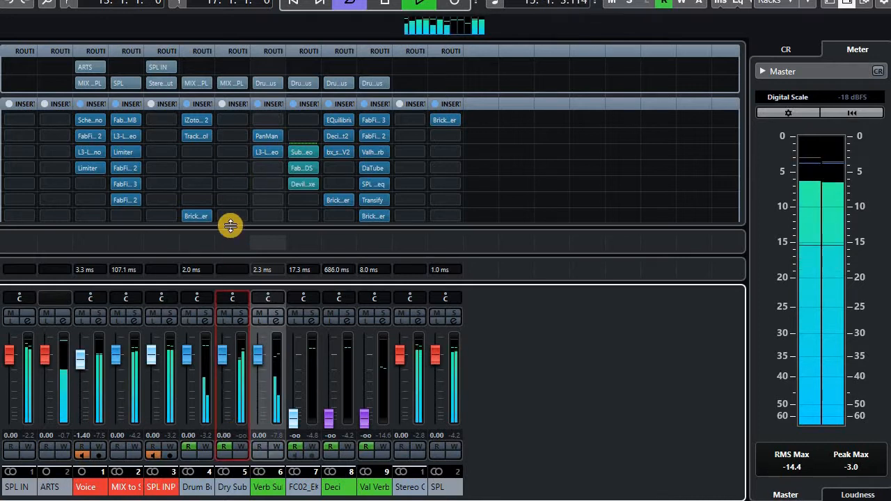
pyautogui.moveTo(196, 216); pyautogui.dragTo(283, 218)
pyautogui.scroll(5, 404, 166)
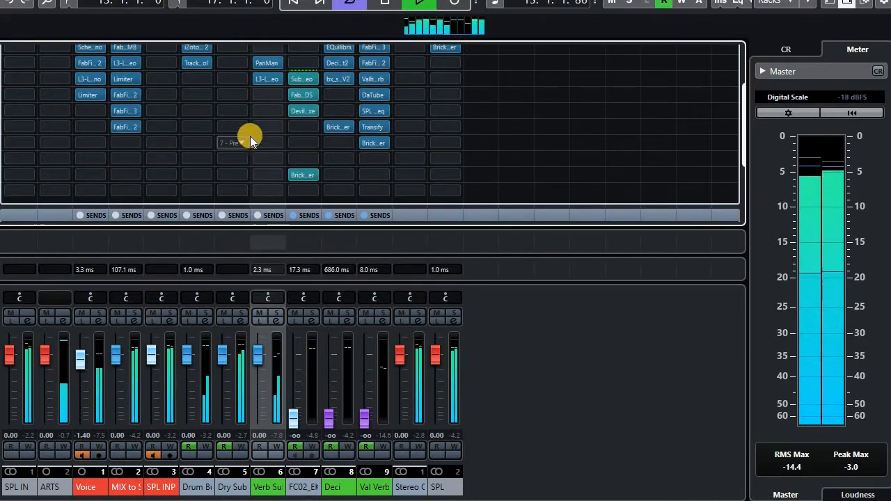
pyautogui.scroll(-3, 250, 135)
pyautogui.scroll(5, 262, 140)
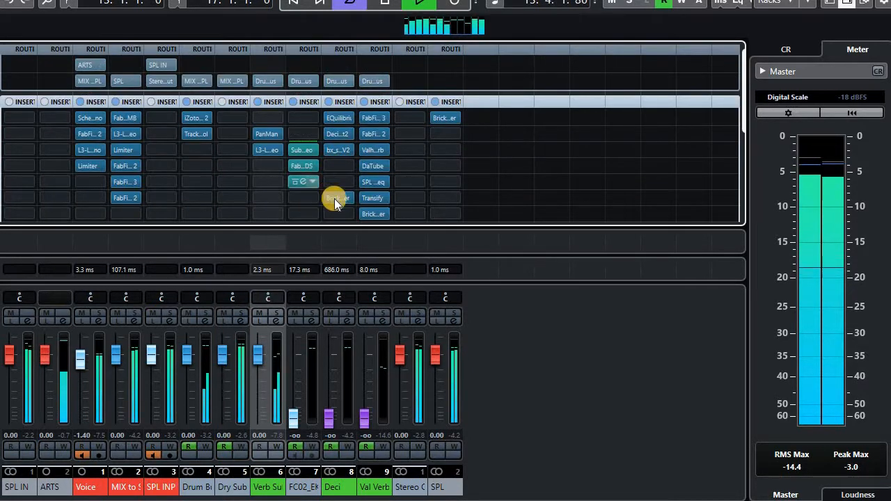
# Step: Copy Deci's Brickwall Limiter to insert 6 of the Drum Bus and Dry Sub, and check the Dry Sub limiter's settings
pyautogui.moveTo(334, 198); pyautogui.dragTo(202, 198)
pyautogui.moveTo(200, 198); pyautogui.dragTo(230, 199)
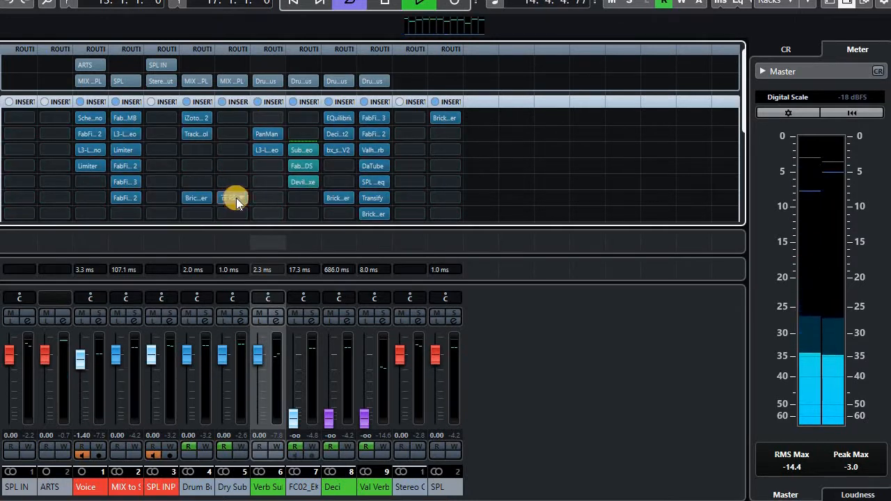
pyautogui.click(236, 198)
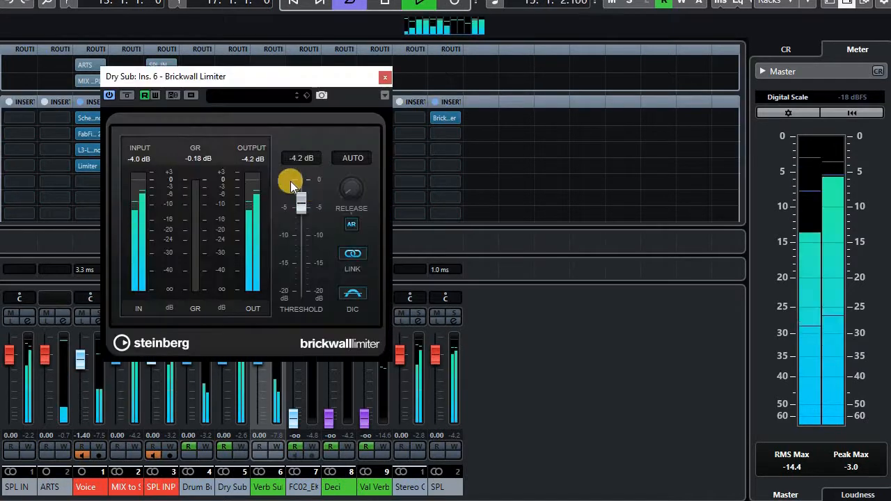
pyautogui.click(384, 76)
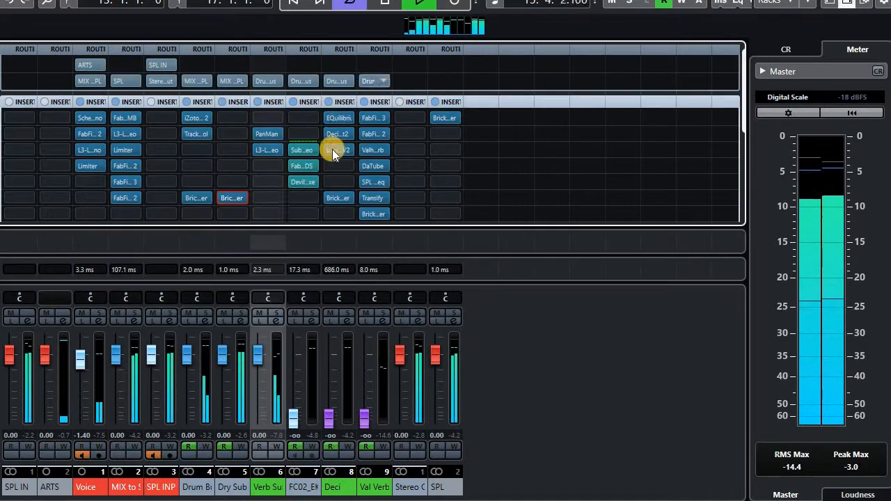
# Step: Load the Soundtoys Decapitator into insert 1 of Dry Sub
pyautogui.click(240, 118)
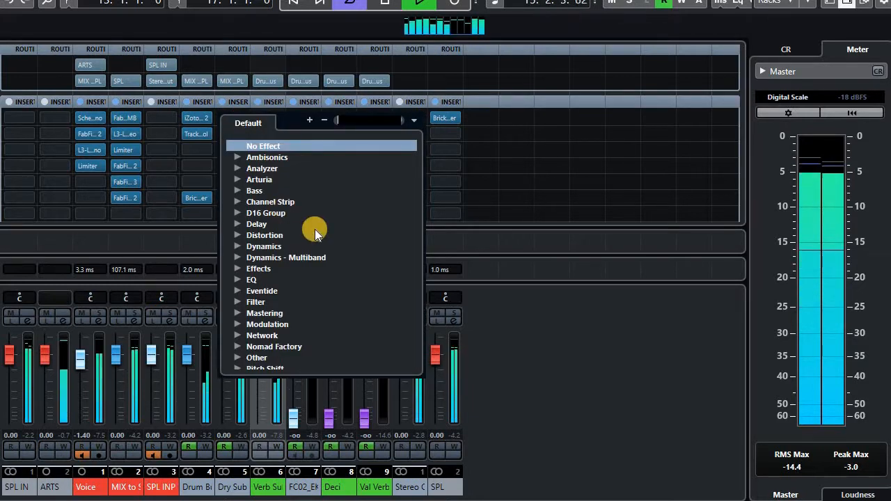
pyautogui.click(235, 236)
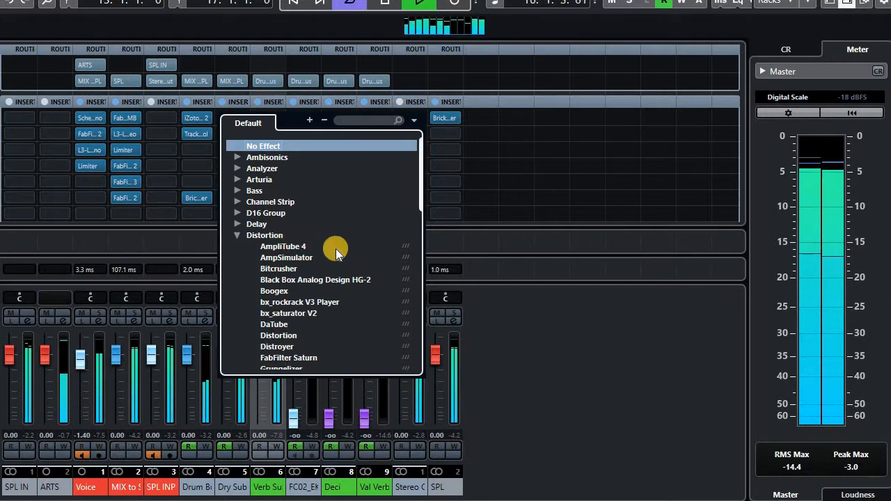
pyautogui.scroll(-2, 343, 249)
pyautogui.scroll(-4, 342, 250)
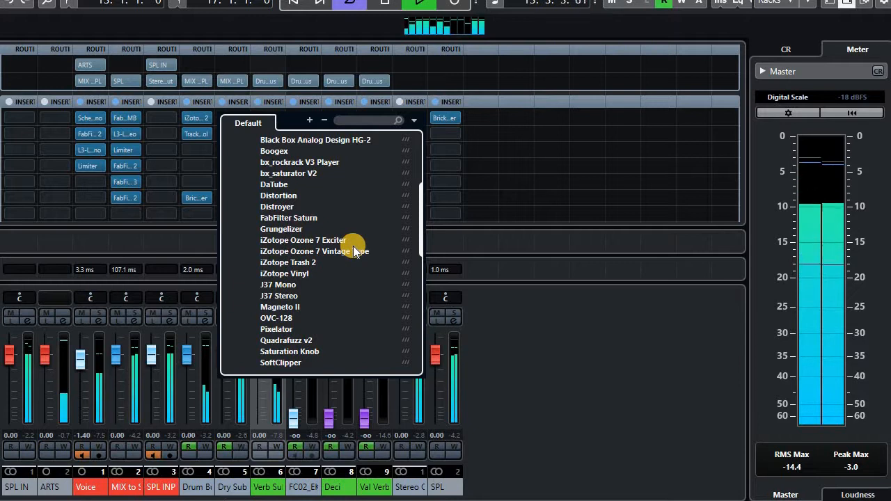
pyautogui.scroll(-4, 353, 247)
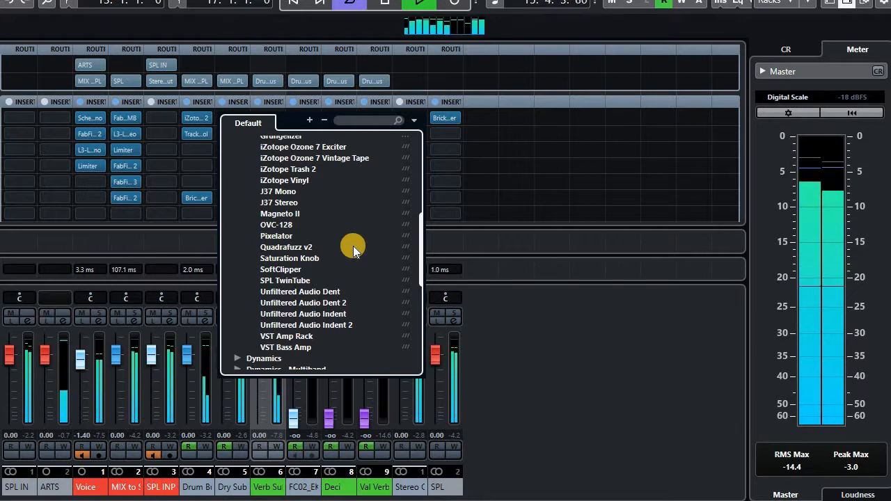
pyautogui.scroll(-2, 353, 247)
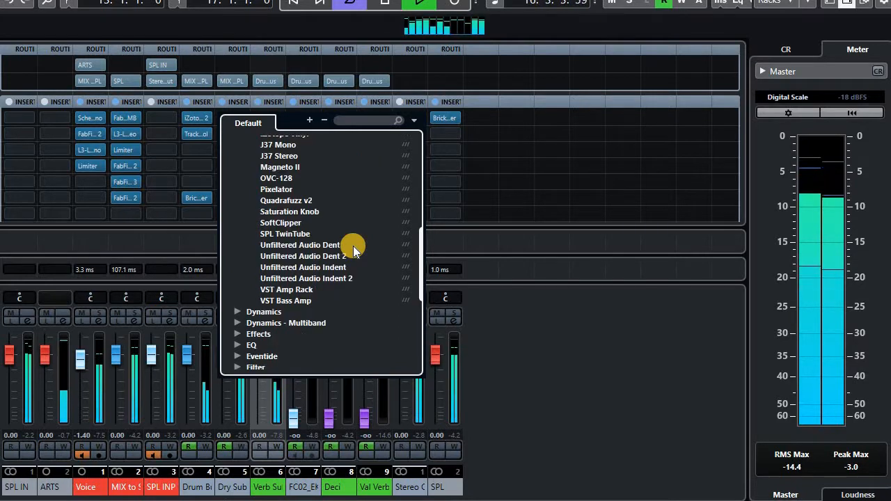
pyautogui.scroll(-5, 307, 243)
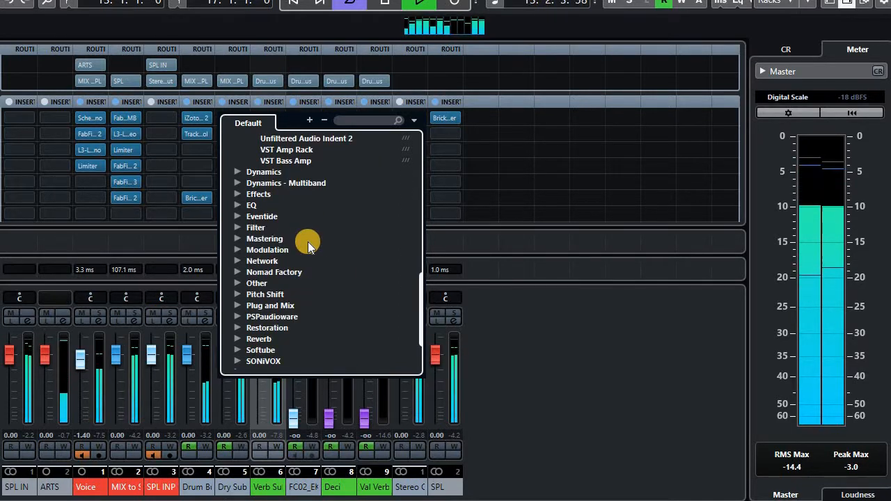
pyautogui.scroll(4, 313, 250)
pyautogui.scroll(-7, 318, 262)
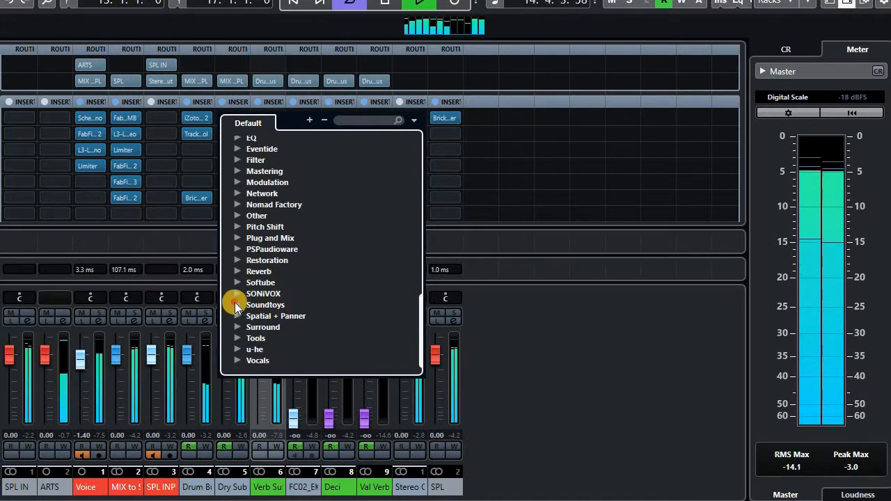
pyautogui.click(235, 307)
pyautogui.scroll(-3, 318, 254)
pyautogui.click(325, 235)
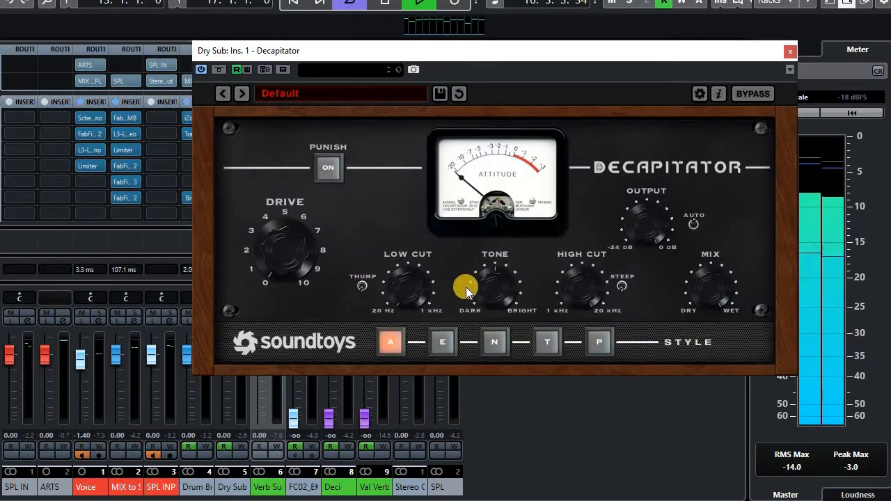
# Step: Enable Punish on the Dry Sub Decapitator and set its Drive to about 7
pyautogui.moveTo(288, 266); pyautogui.dragTo(281, 184)
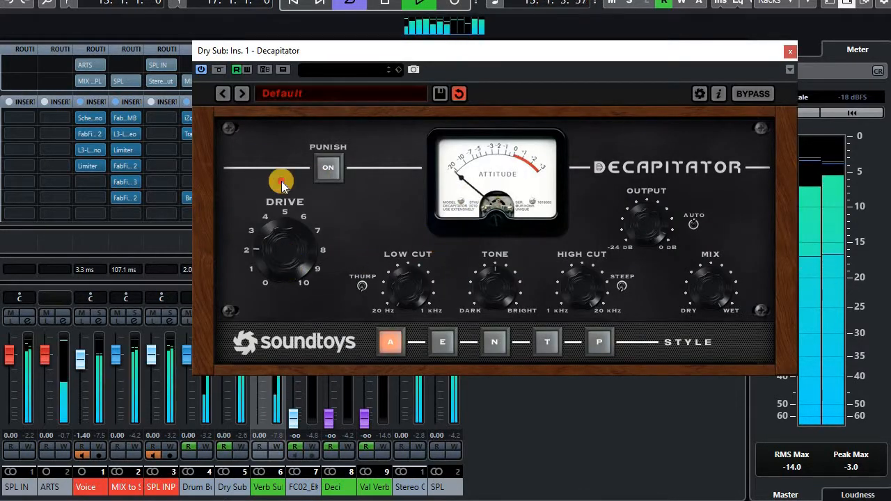
pyautogui.moveTo(368, 53); pyautogui.dragTo(249, 57)
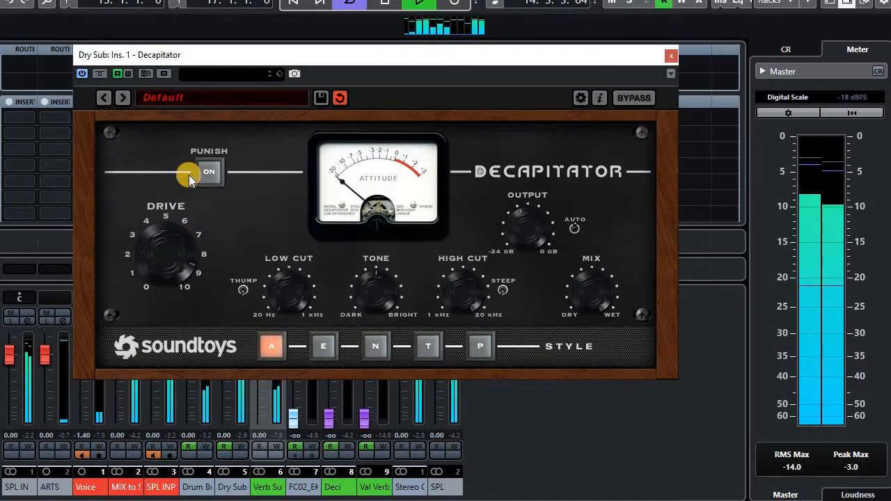
pyautogui.click(208, 173)
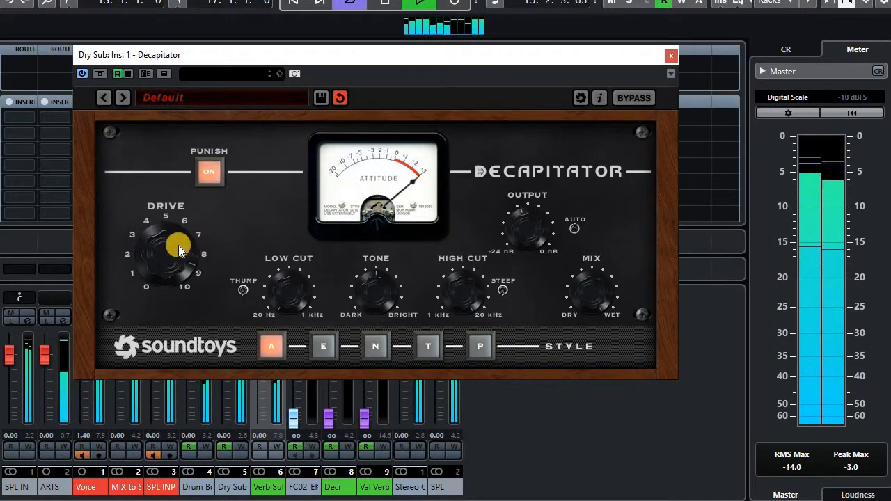
pyautogui.moveTo(177, 245); pyautogui.dragTo(167, 255)
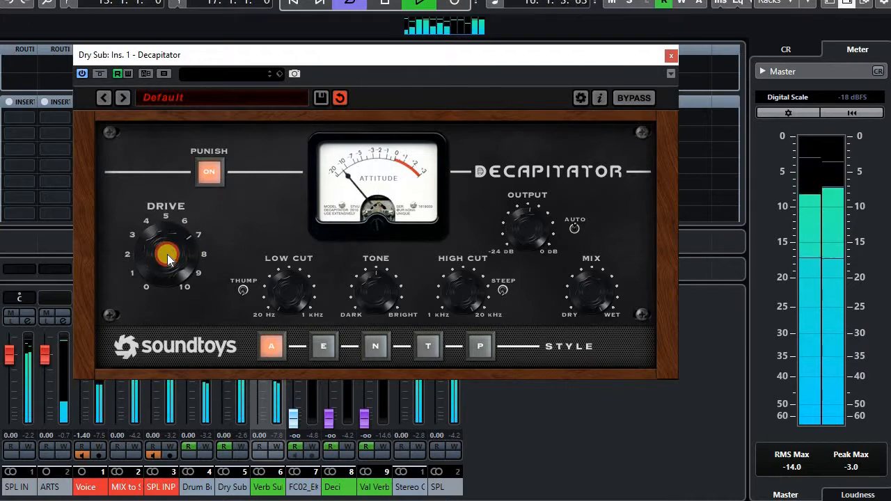
# Step: Audition Decapitator styles E and N and switch the style to T
pyautogui.click(328, 349)
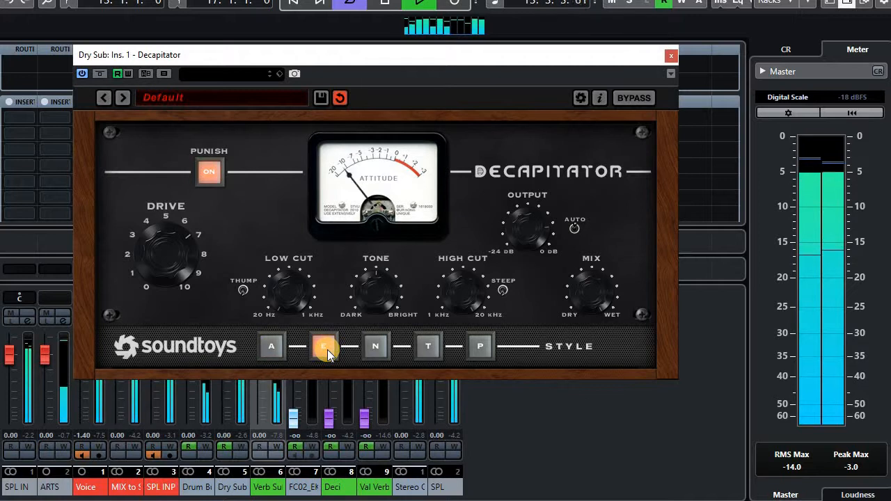
pyautogui.click(375, 347)
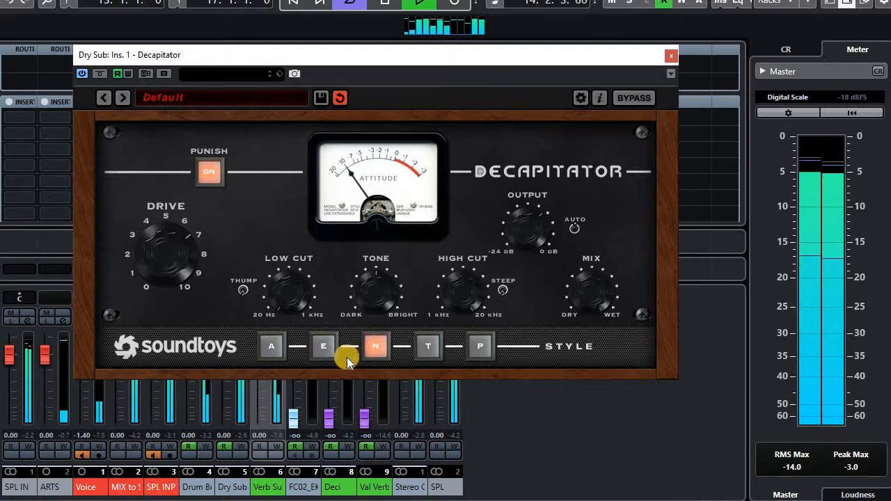
pyautogui.click(422, 352)
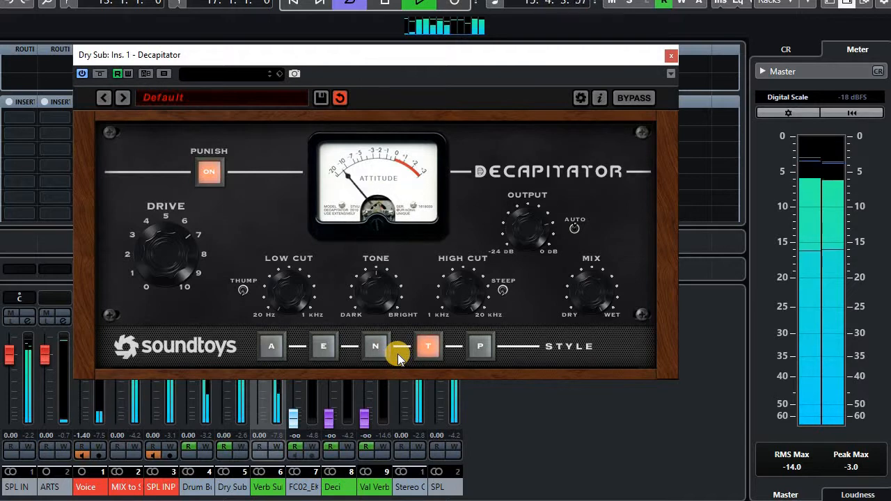
# Step: Audition the Dry Sub Decapitator's P, A and E styles, raise its Drive, and switch the style to N
pyautogui.click(462, 351)
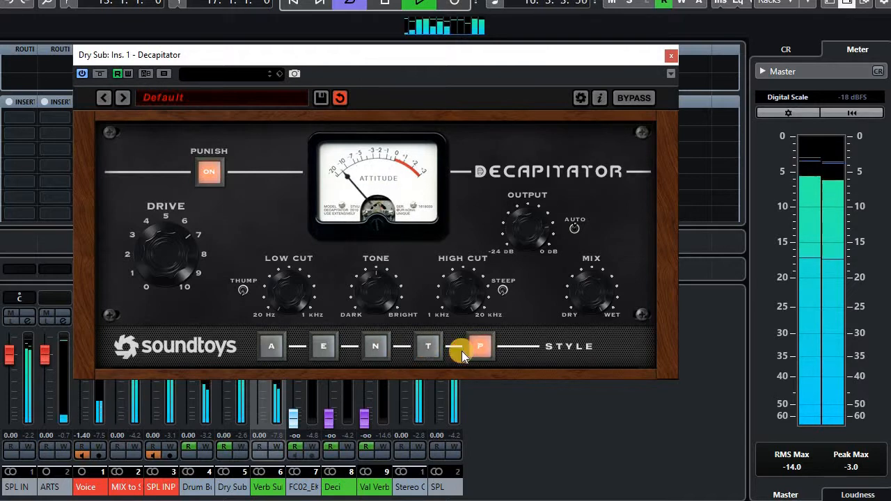
pyautogui.click(265, 347)
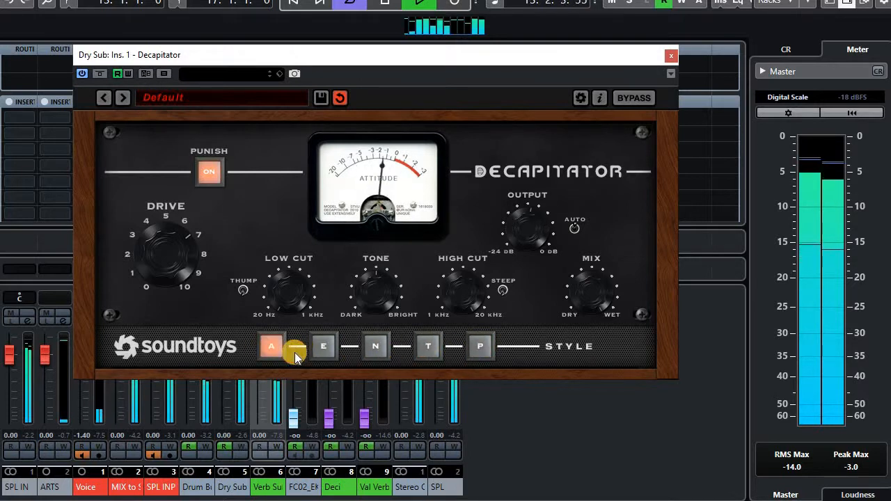
pyautogui.moveTo(175, 265); pyautogui.dragTo(172, 249)
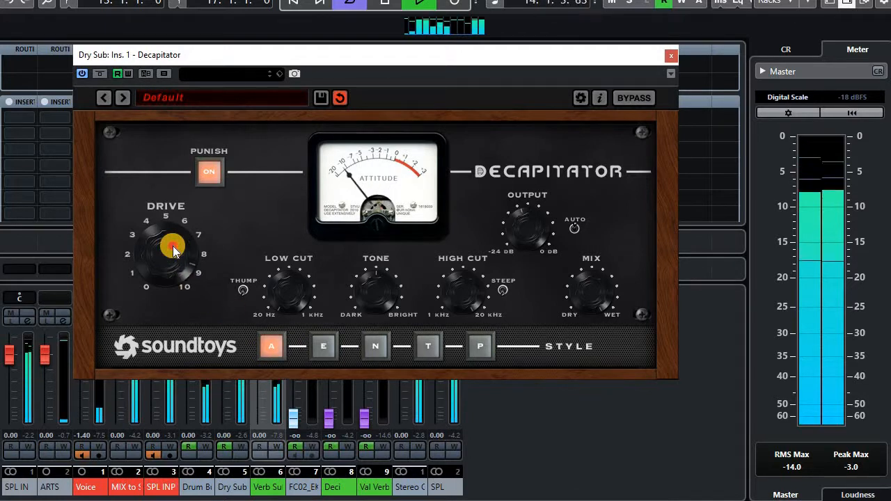
pyautogui.click(336, 351)
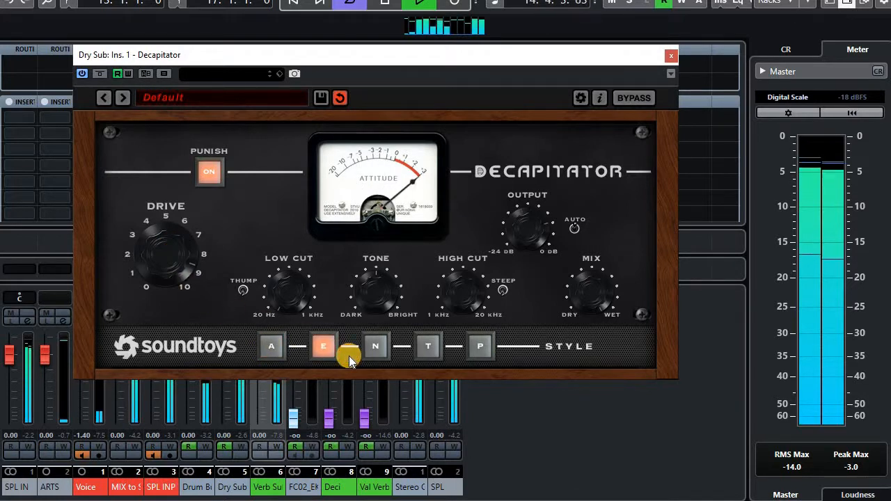
pyautogui.click(371, 350)
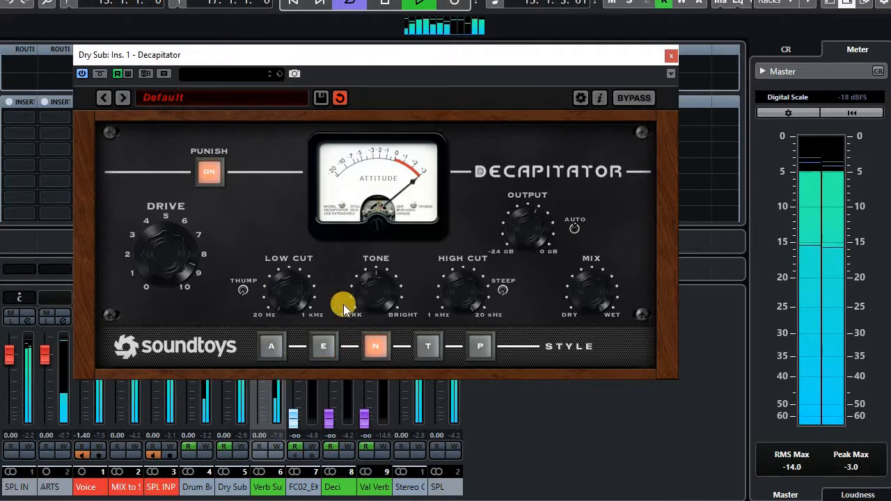
# Step: Shape the Dry Sub Decapitator's filtering by raising Low Cut moderately, toggling Thump, and lowering High Cut slightly
pyautogui.moveTo(295, 292); pyautogui.dragTo(299, 269)
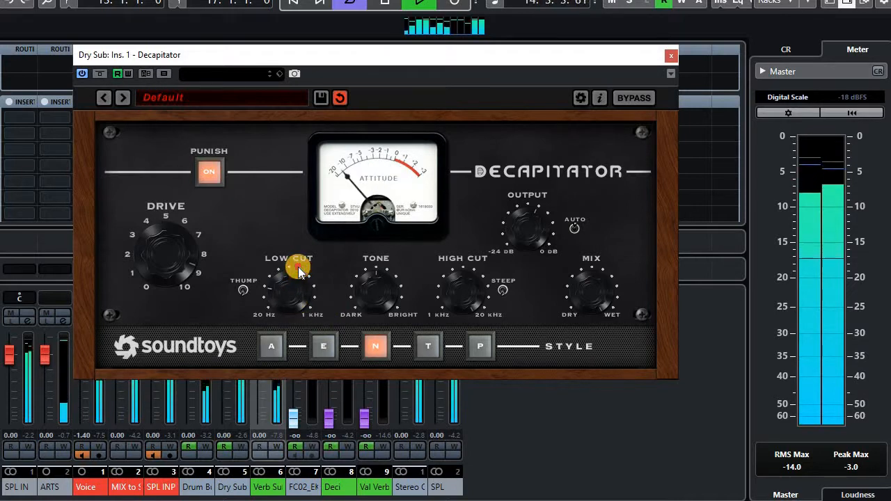
pyautogui.click(246, 286)
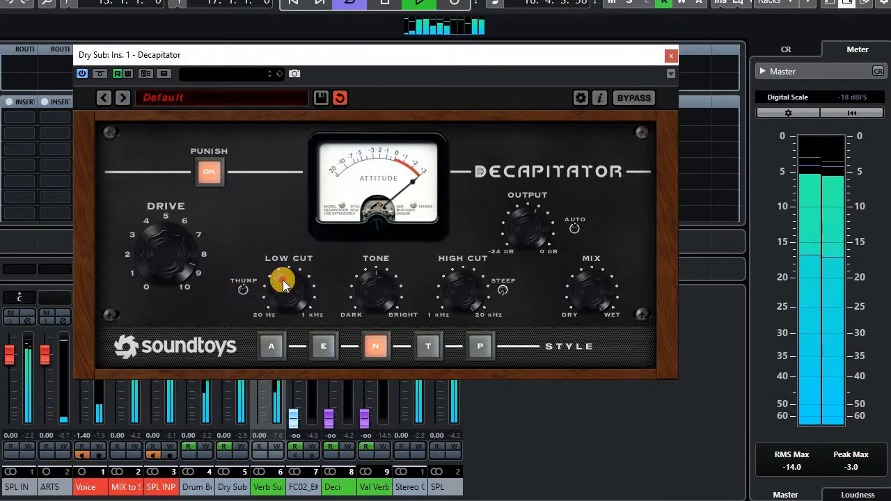
pyautogui.moveTo(283, 287); pyautogui.dragTo(283, 294)
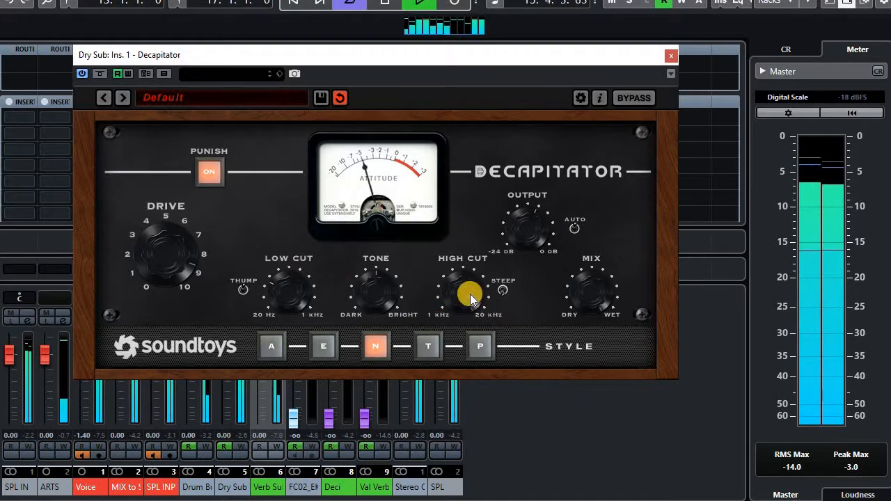
pyautogui.moveTo(463, 293)
pyautogui.mouseDown()
pyautogui.moveTo(461, 320)
pyautogui.moveTo(501, 294)
pyautogui.moveTo(458, 301)
pyautogui.mouseUp()
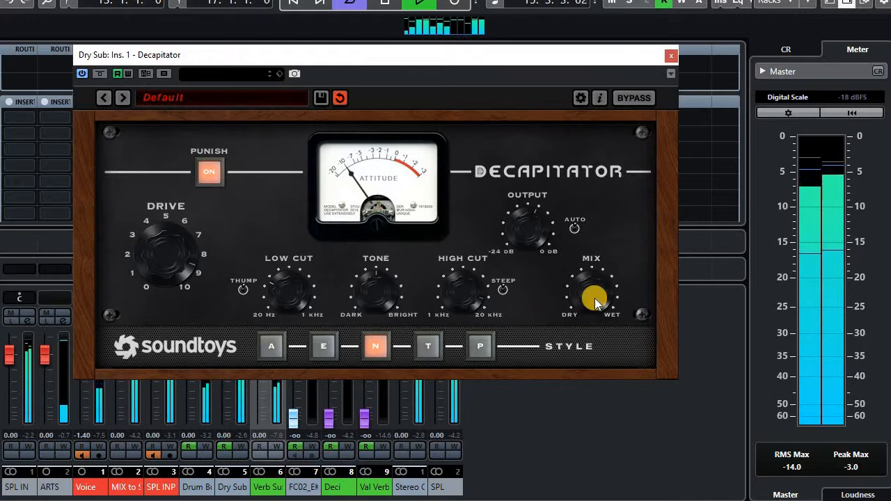
# Step: Brighten the Dry Sub Decapitator's Tone slightly and adjust its Mix for a dry/wet blend
pyautogui.click(377, 296)
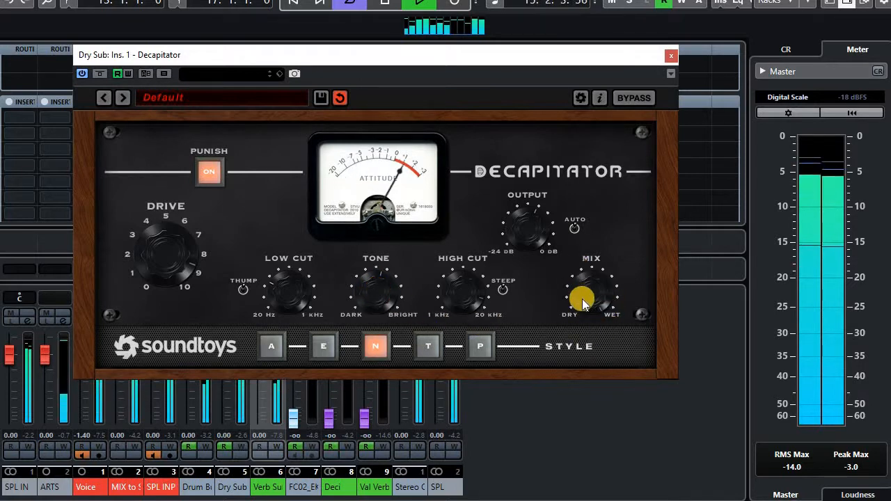
pyautogui.moveTo(586, 291); pyautogui.dragTo(578, 428)
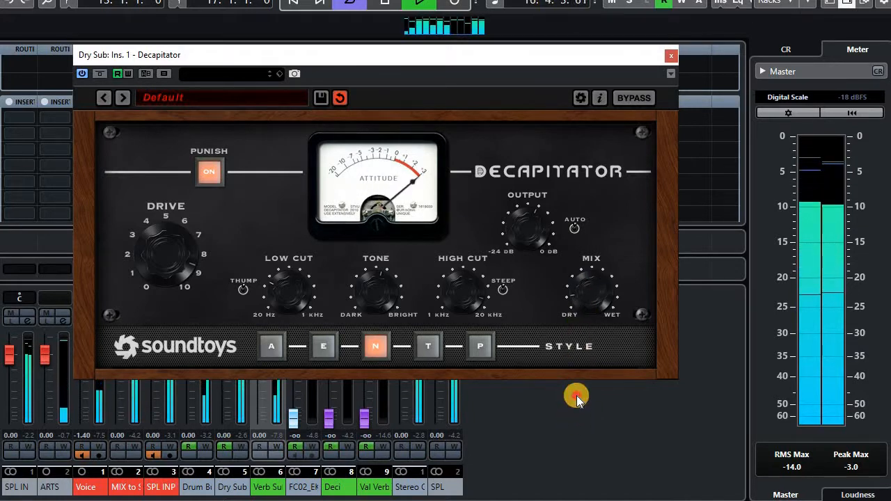
pyautogui.moveTo(576, 396); pyautogui.dragTo(585, 327)
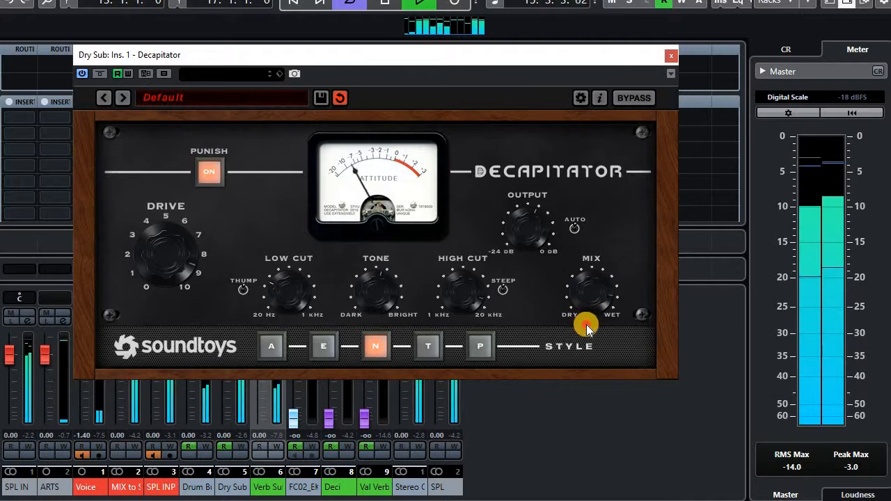
# Step: Compare the Dry Sub's peak level with the Decapitator bypassed and active, and close the plugin window
pyautogui.click(103, 74)
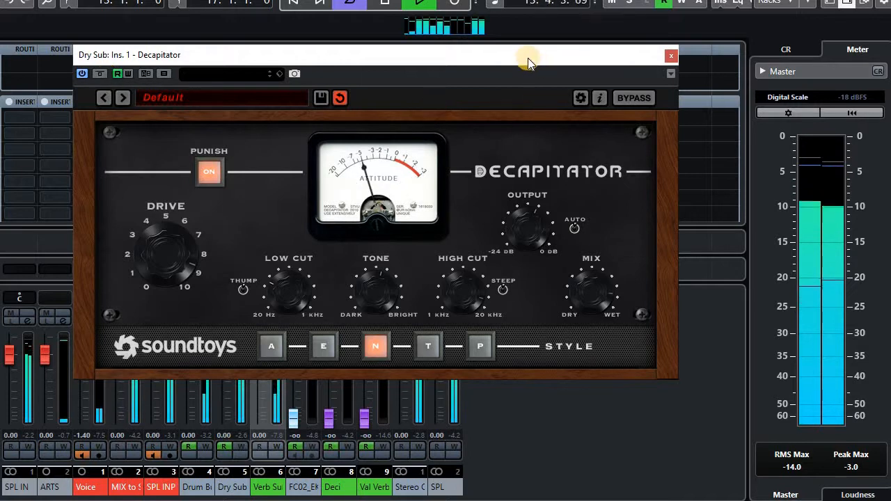
pyautogui.moveTo(528, 63); pyautogui.dragTo(687, 63)
pyautogui.click(238, 444)
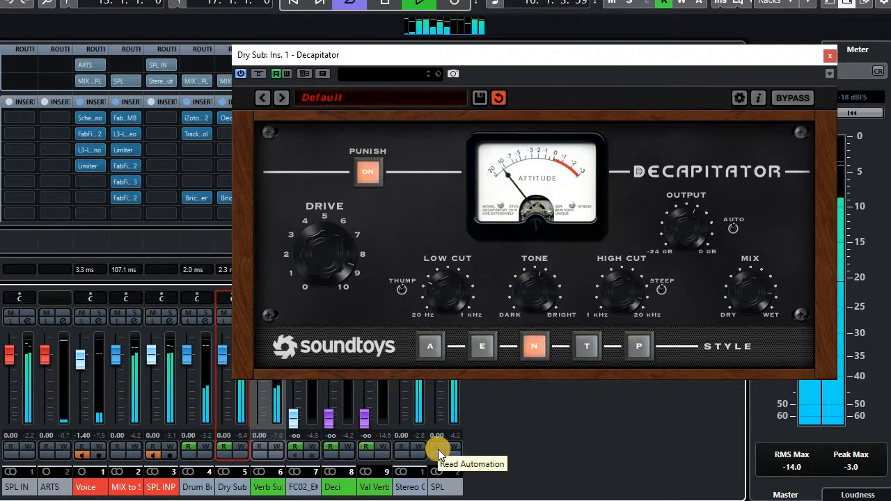
pyautogui.click(257, 73)
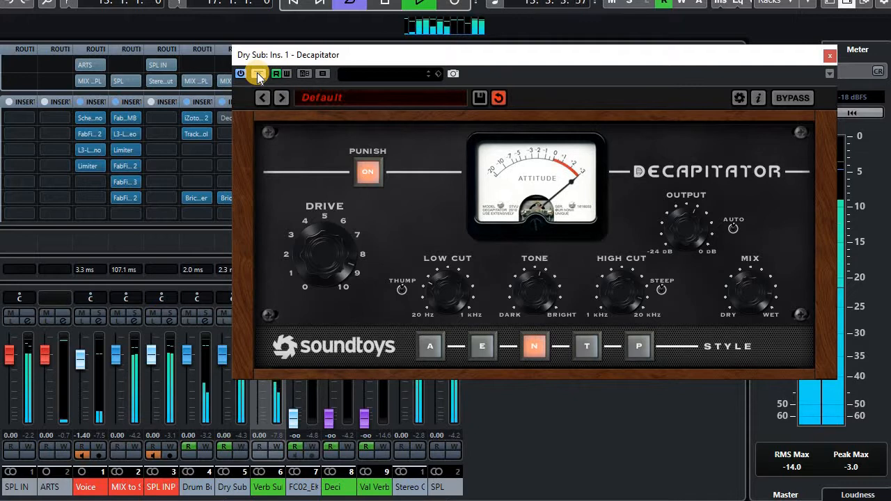
pyautogui.click(256, 72)
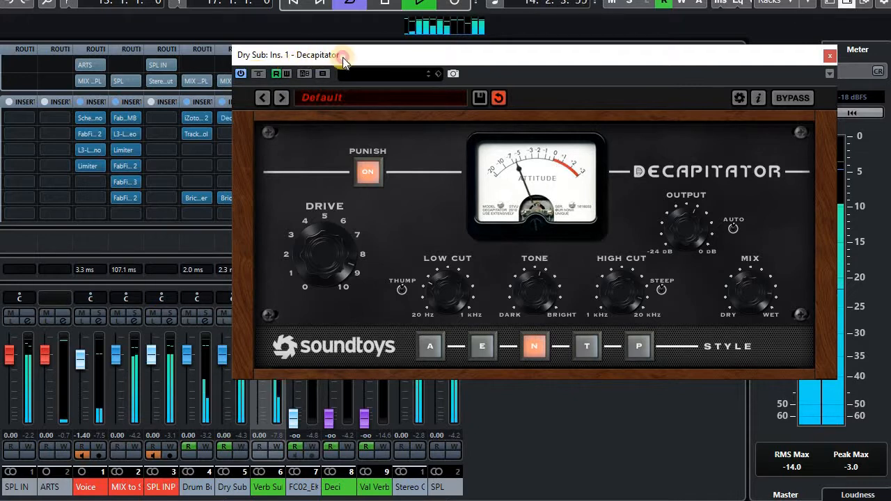
pyautogui.moveTo(338, 56); pyautogui.dragTo(401, 64)
pyautogui.moveTo(870, 64); pyautogui.dragTo(746, 83)
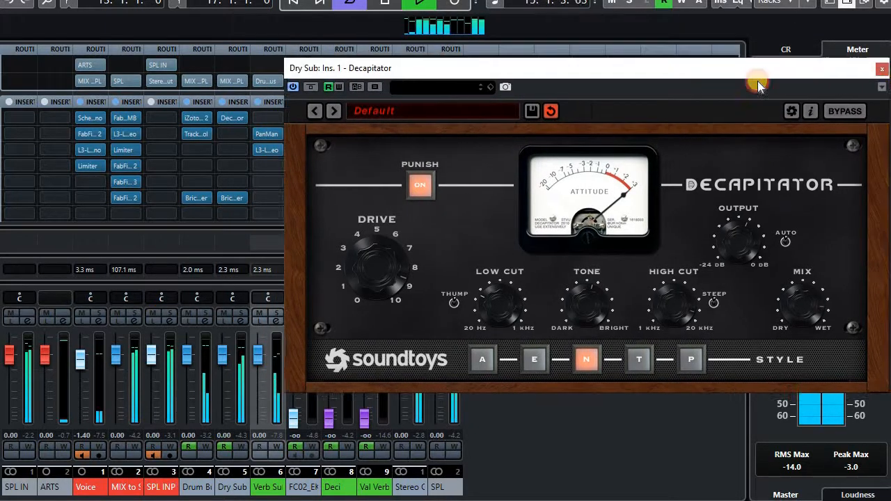
pyautogui.click(758, 84)
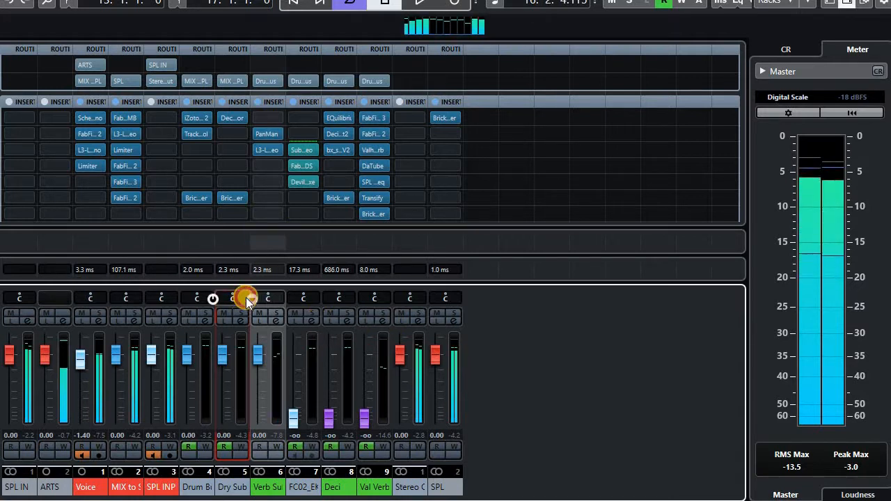
# Step: Switch the Dry Sub panner to the Combined Panner and set it to L75 and R75
pyautogui.rightClick(245, 298)
pyautogui.click(296, 300)
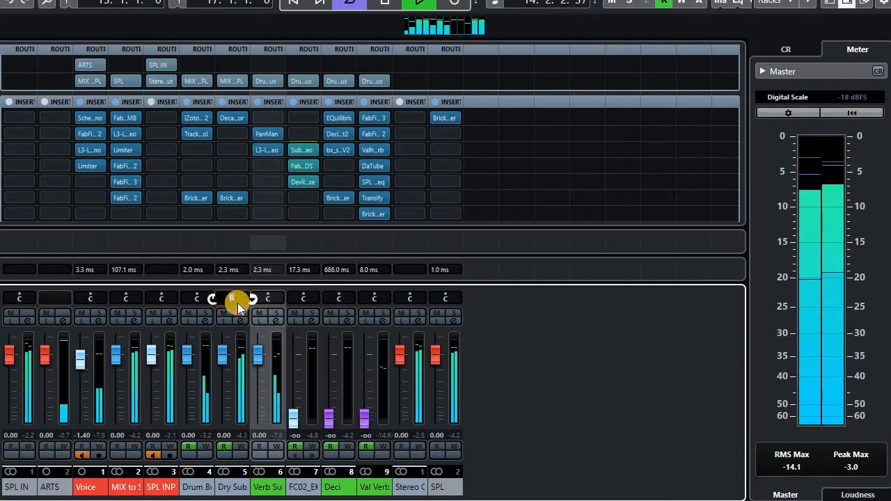
pyautogui.scroll(-5, 237, 303)
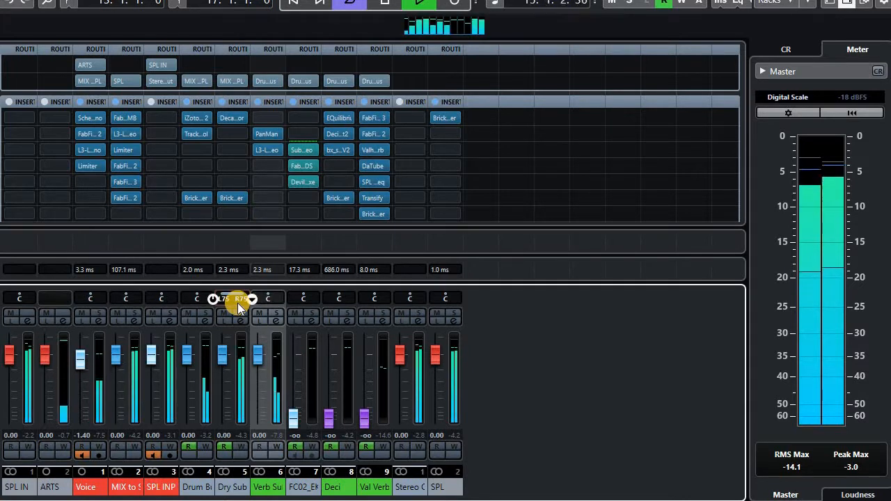
# Step: Try a narrower stereo image on Dry Sub by setting its Combined Panner to L50 and R50
pyautogui.click(228, 298)
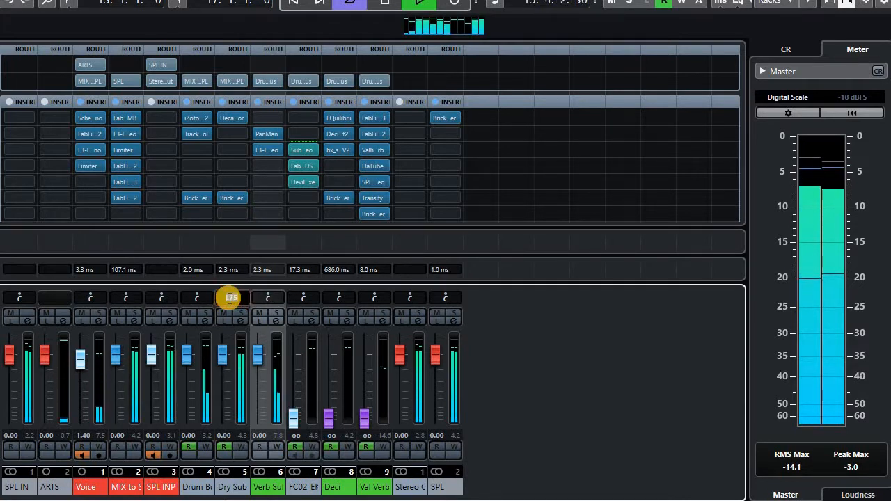
pyautogui.moveTo(229, 300); pyautogui.dragTo(238, 301)
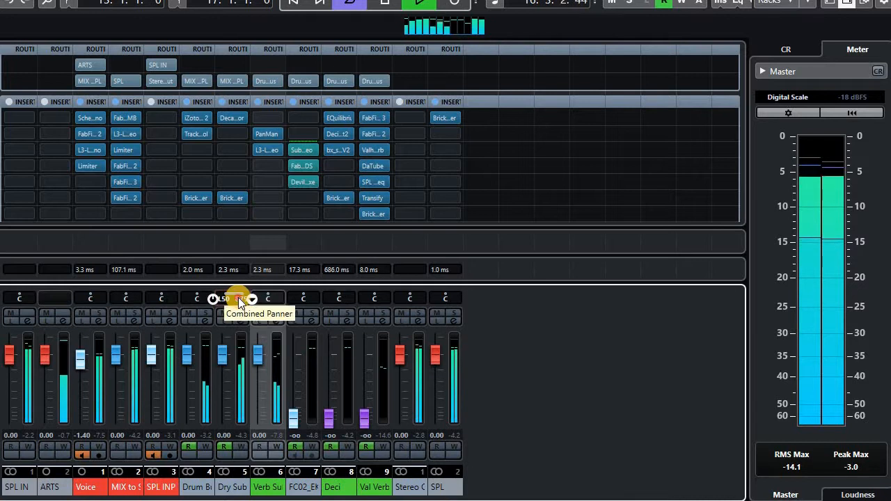
pyautogui.doubleClick(238, 303)
pyautogui.write('50')
pyautogui.press('Return')
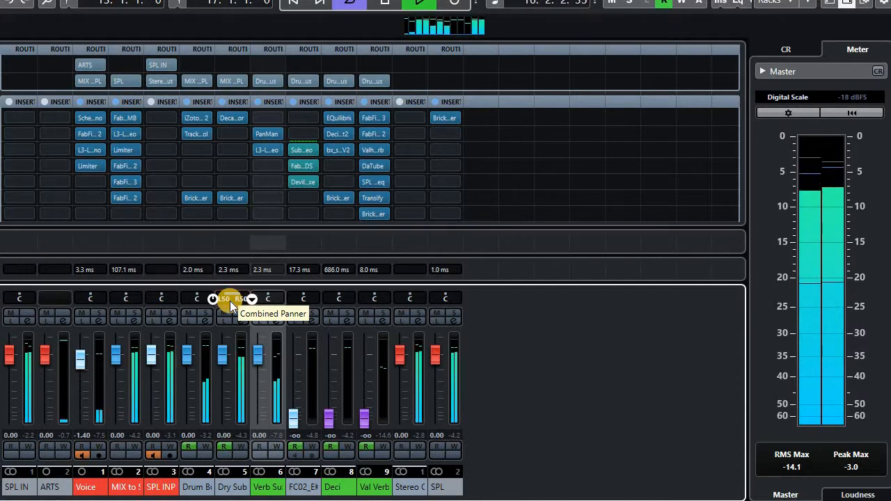
# Step: Return the Dry Sub's Combined Panner to L75 and R75
pyautogui.click(230, 301)
pyautogui.doubleClick(230, 301)
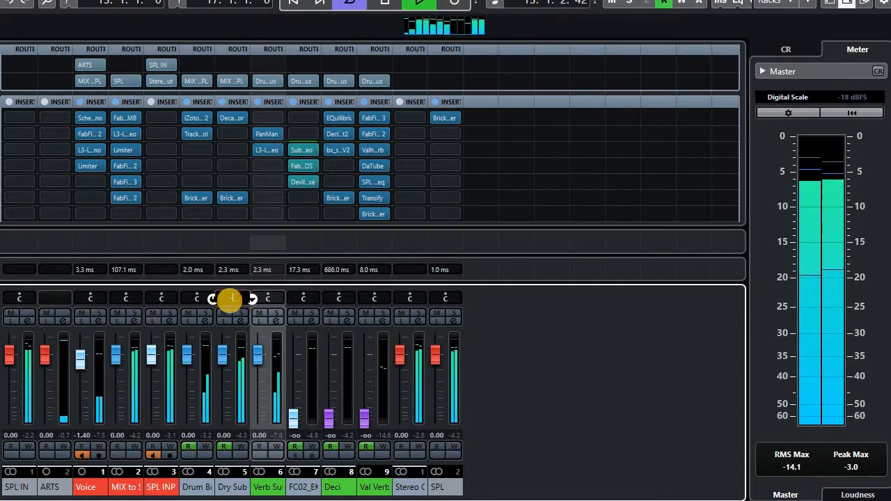
pyautogui.doubleClick(238, 300)
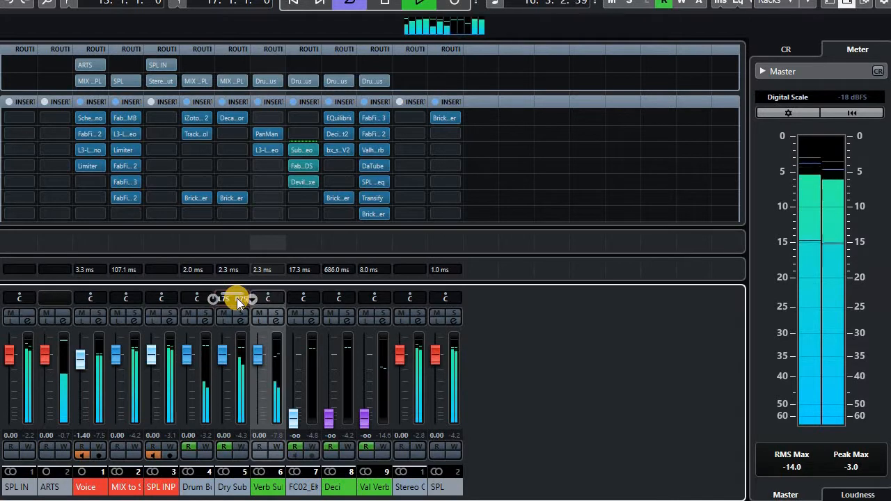
# Step: Load the DMG Audio TrackControl into insert 2 of Dry Sub and move its window clear of the screen edge
pyautogui.click(238, 135)
pyautogui.write('track')
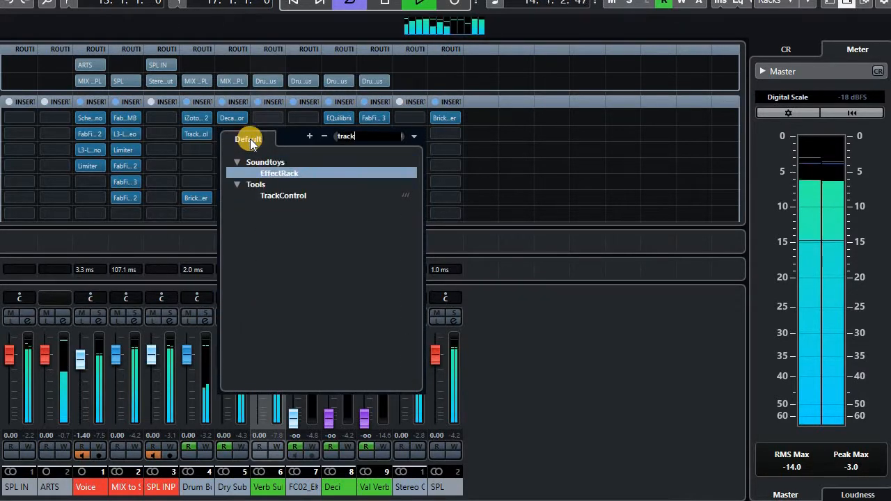
pyautogui.press('Down')
pyautogui.press('Return')
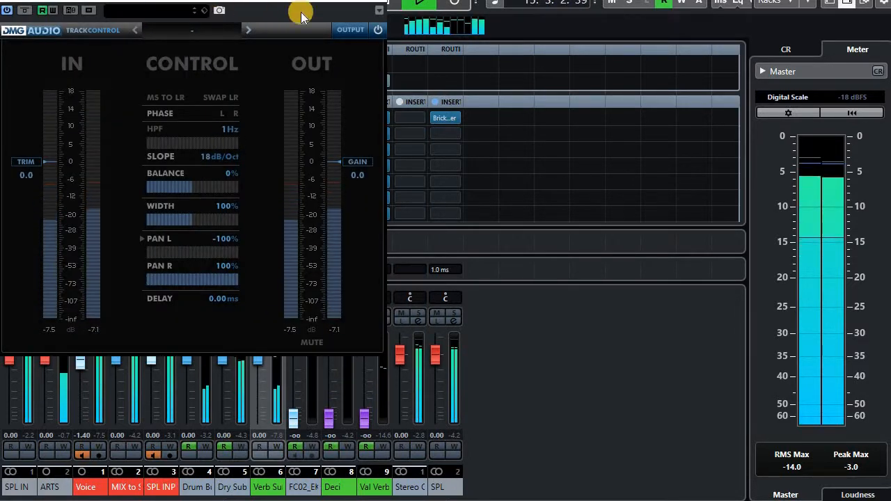
pyautogui.moveTo(310, 0); pyautogui.dragTo(504, 35)
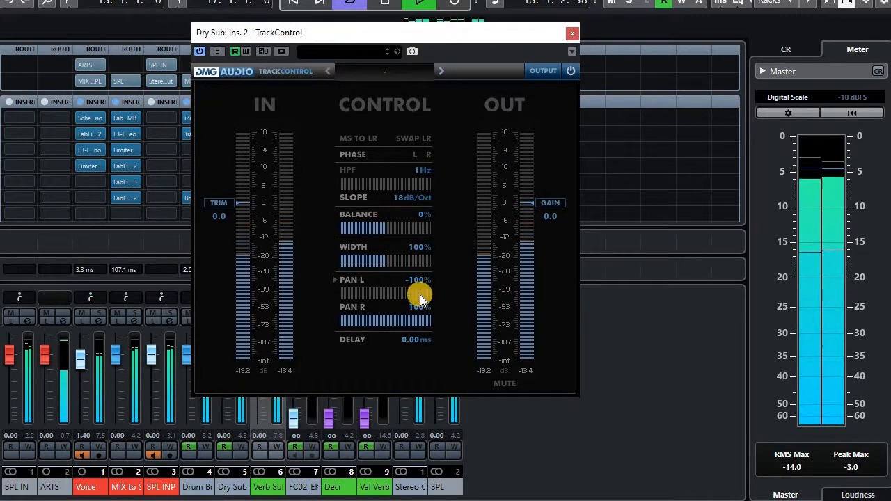
# Step: Set the Dry Sub TrackControl's Width to 80%, toggle its bypass to compare, and close the plugin window
pyautogui.click(423, 254)
pyautogui.moveTo(422, 254)
pyautogui.mouseDown()
pyautogui.moveTo(422, 268)
pyautogui.moveTo(424, 255)
pyautogui.mouseUp()
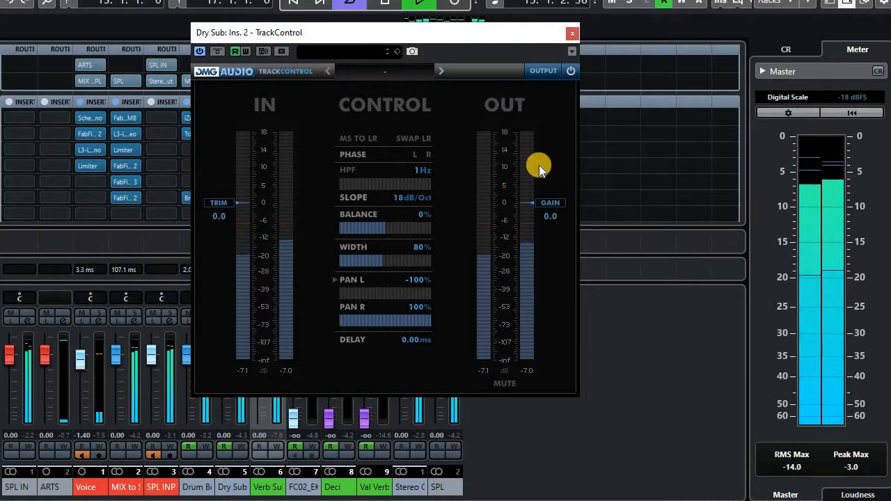
pyautogui.click(213, 51)
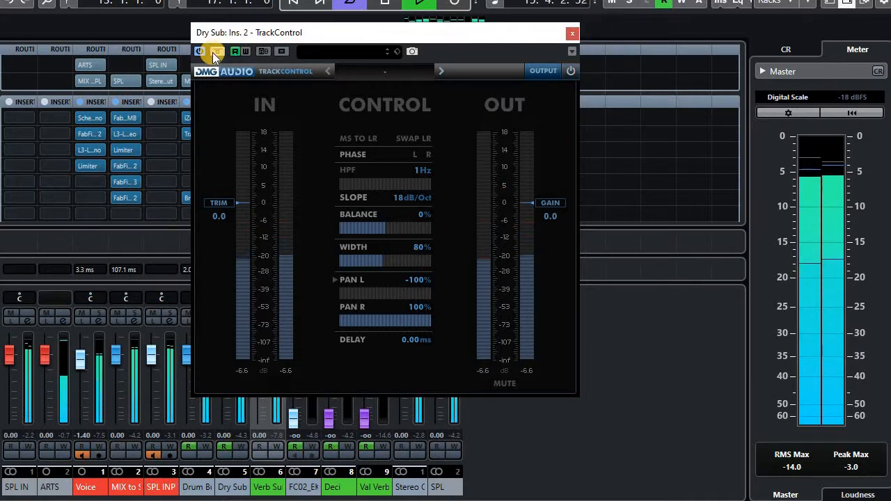
pyautogui.click(575, 33)
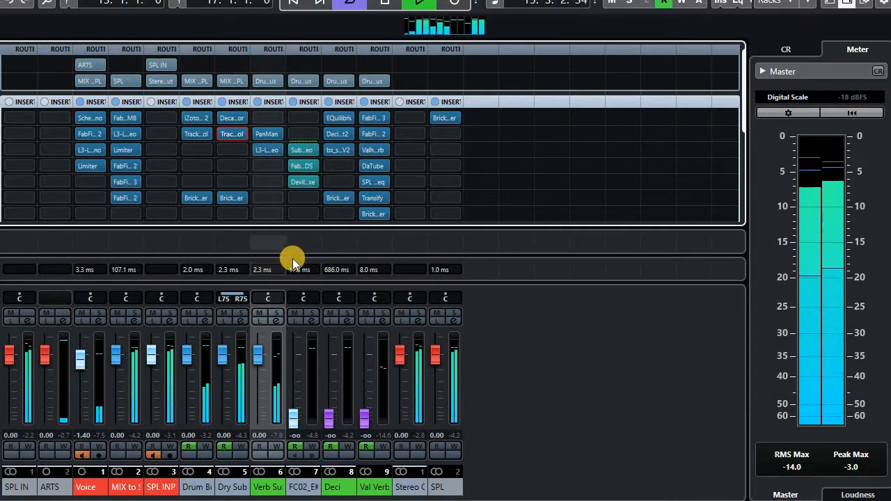
# Step: Narrow the Dry Sub's Combined Panner to L50 and R50 with TrackControl loaded
pyautogui.click(226, 300)
pyautogui.moveTo(227, 300); pyautogui.dragTo(226, 300)
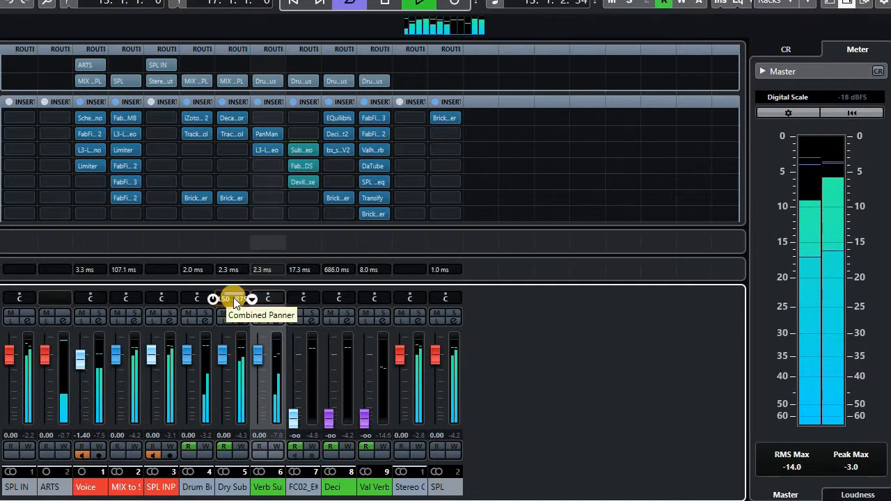
pyautogui.doubleClick(234, 298)
pyautogui.write('50')
pyautogui.press('Return')
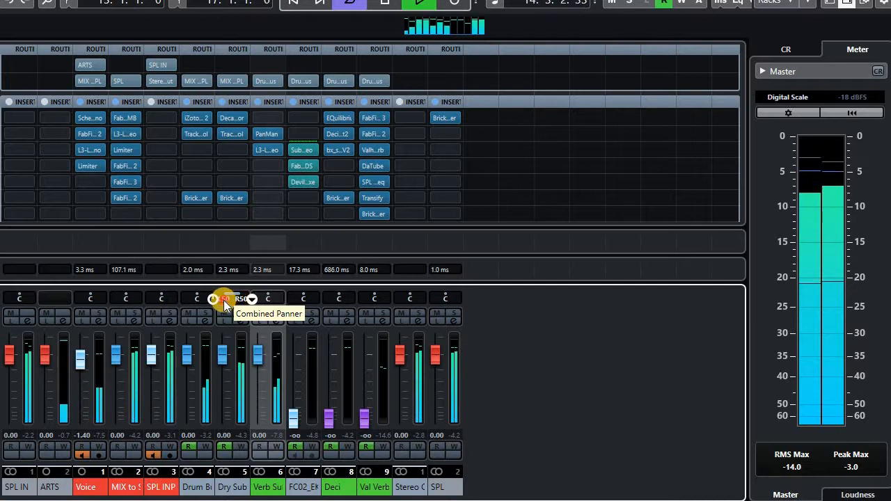
# Step: Widen the Dry Sub's Combined Panner back to L75 and R75, then stop playback
pyautogui.doubleClick(224, 300)
pyautogui.write('-')
pyautogui.write('7.5')
pyautogui.press('Return')
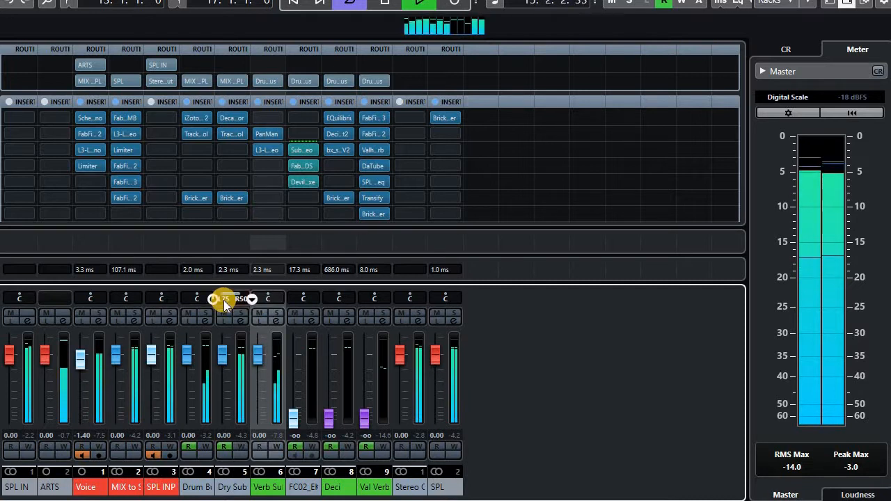
pyautogui.doubleClick(236, 298)
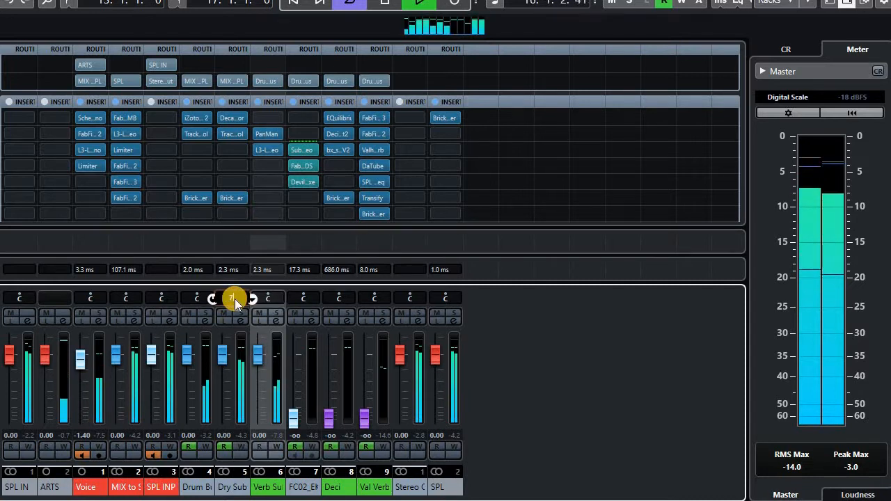
pyautogui.write('75 R75')
pyautogui.press('Return')
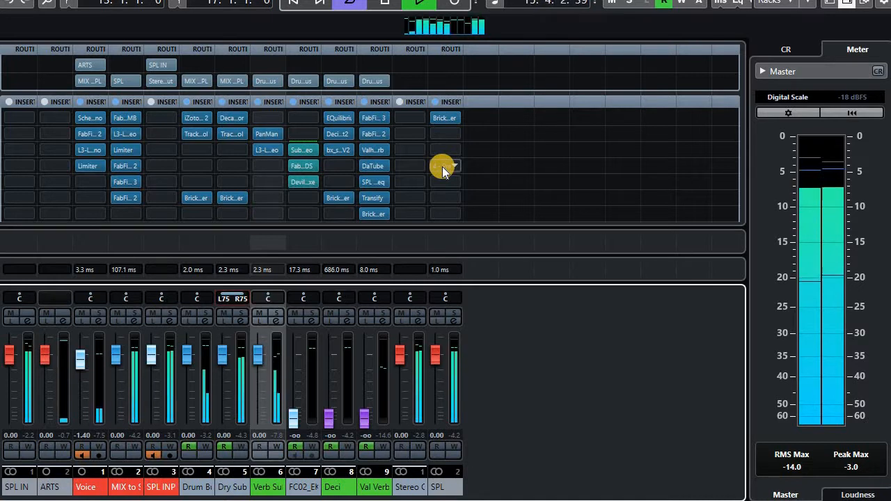
pyautogui.press('space')
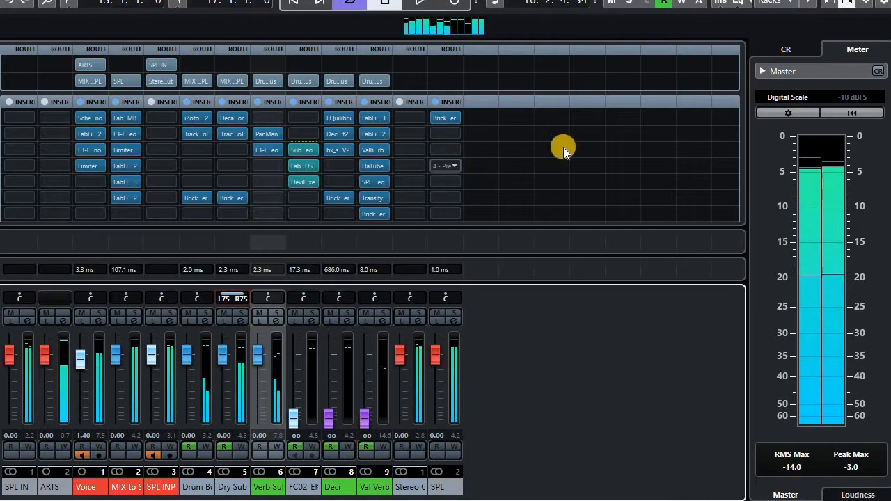
# Step: Set the loop range across all four drum loop events, bars 1 to 17, and play it from the start with the mixer shown
pyautogui.press('F3')
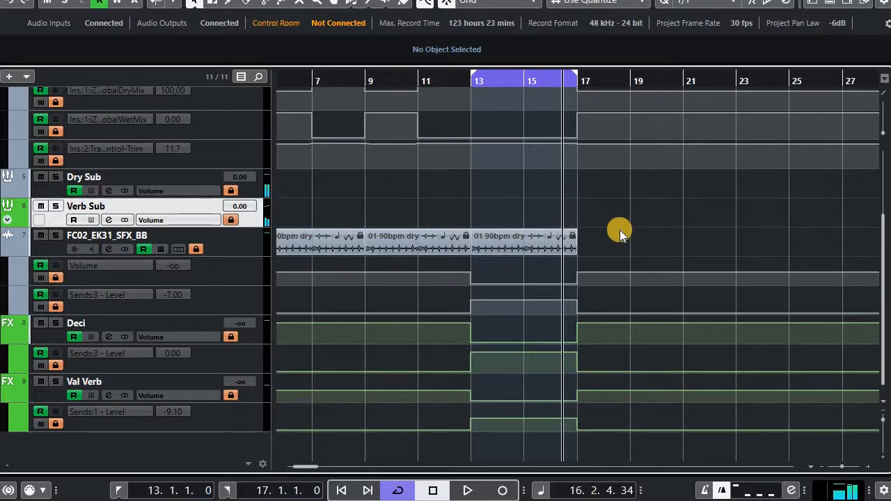
pyautogui.press('KP_2')
pyautogui.moveTo(647, 228); pyautogui.dragTo(31, 243)
pyautogui.press('p')
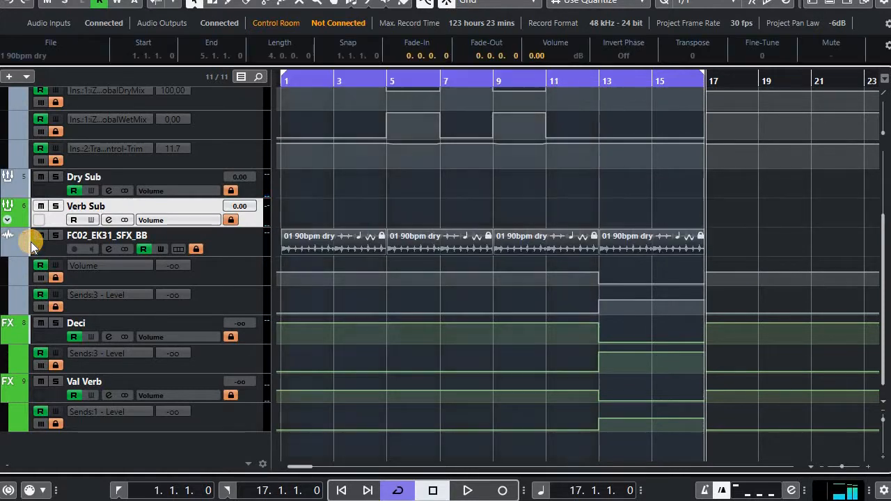
pyautogui.press('KP_1')
pyautogui.press('KP_Divide')
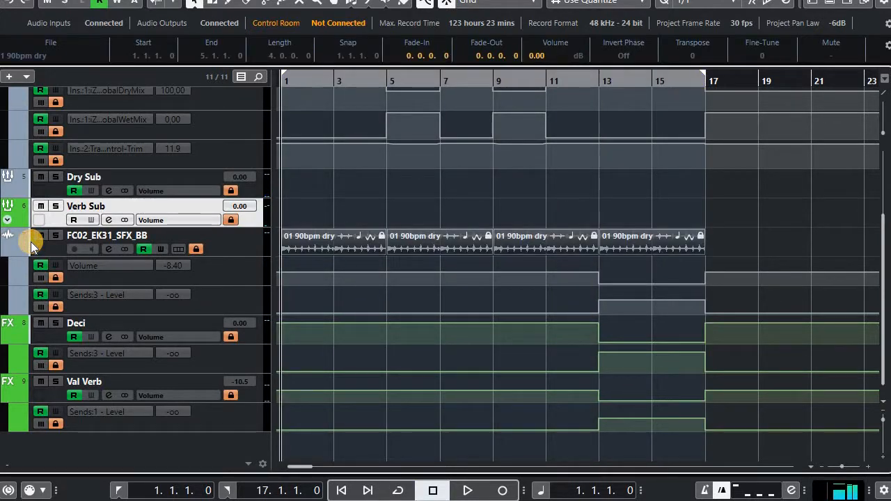
pyautogui.press('KP_Divide')
pyautogui.press('space')
pyautogui.press('F3')
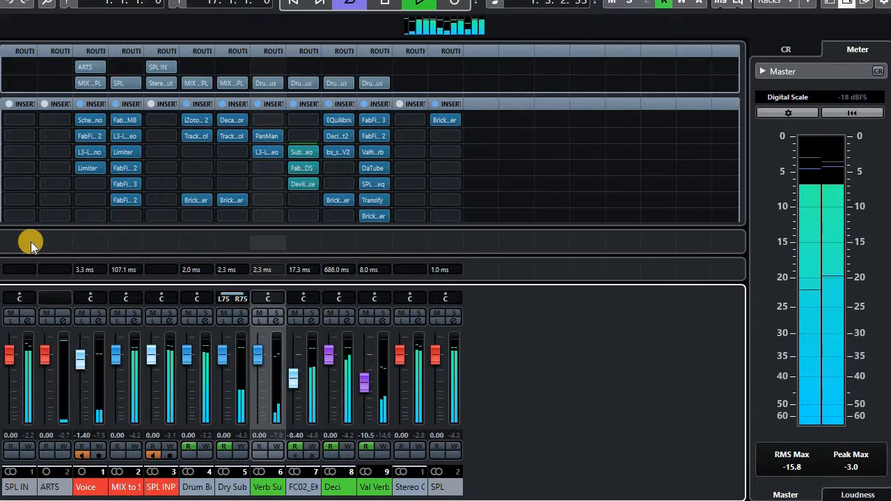
# Step: Load bx_shredspread into insert 4 of Verb Sub, after its L3-LL limiter, and move the plugin window fully into view
pyautogui.click(266, 149)
pyautogui.click(628, 168)
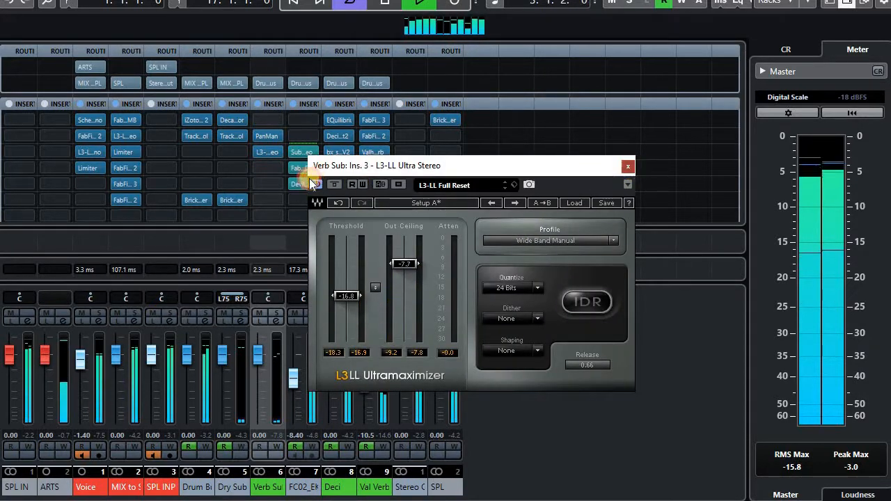
pyautogui.click(278, 166)
pyautogui.write('pro')
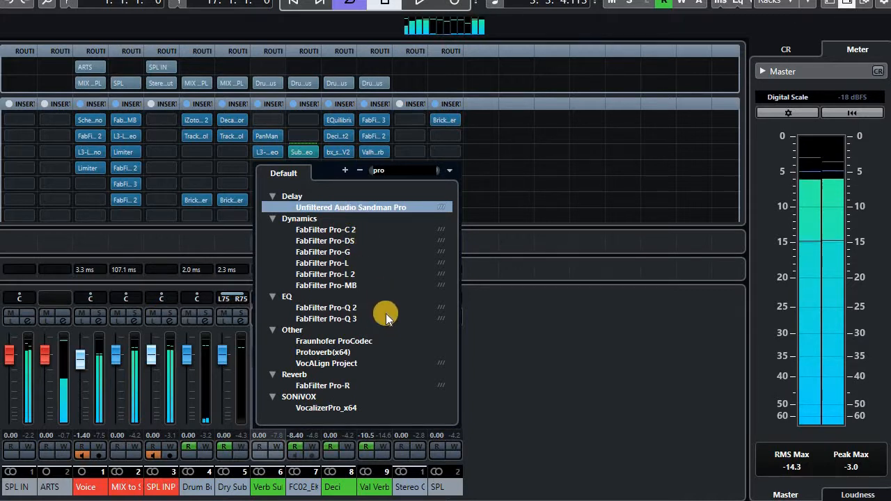
pyautogui.press('BackSpace')
pyautogui.press('BackSpace')
pyautogui.press('BackSpace')
pyautogui.write('bx')
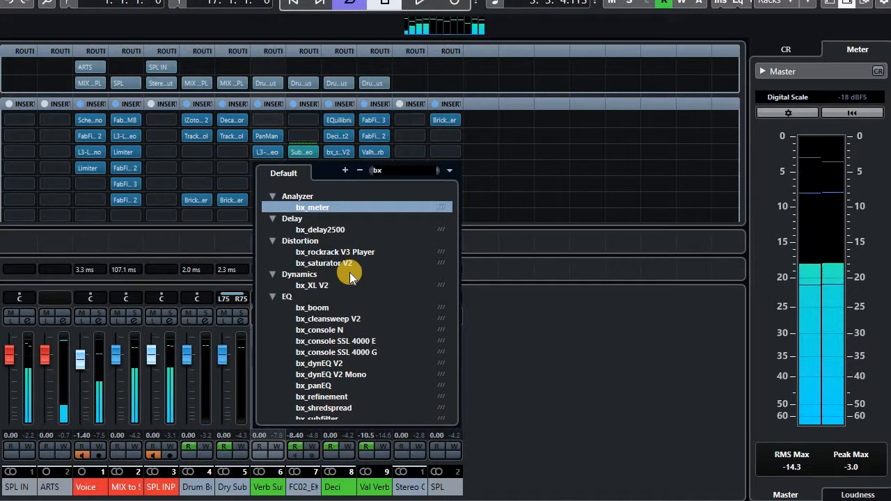
pyautogui.scroll(-2, 392, 338)
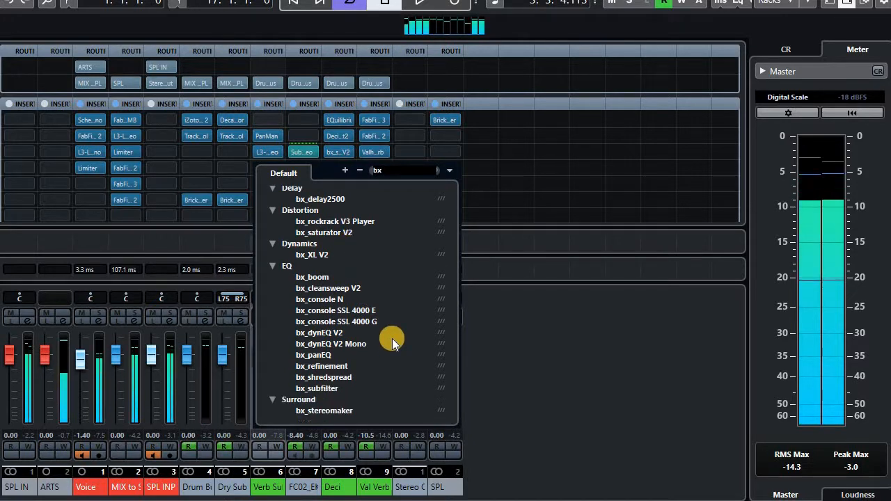
pyautogui.click(341, 373)
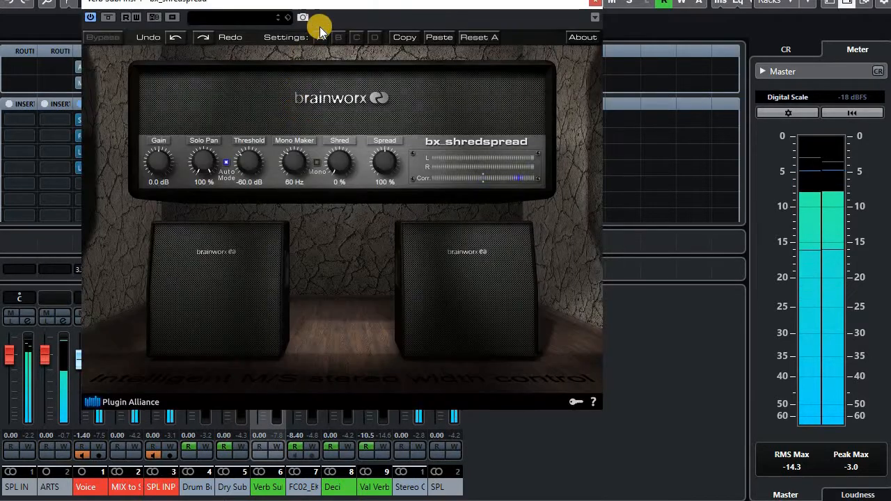
pyautogui.moveTo(354, 6); pyautogui.dragTo(388, 72)
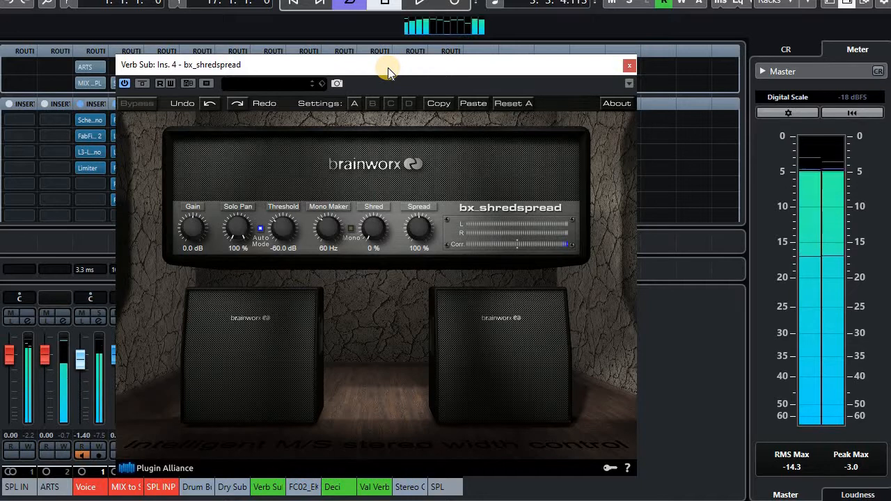
# Step: Set bx_shredspread's Mono Maker to 0 Hz during playback
pyautogui.press('space')
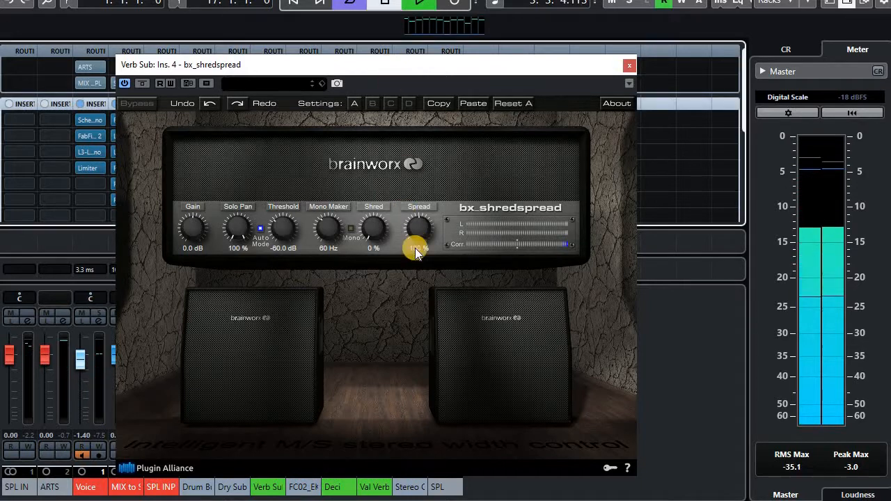
pyautogui.moveTo(326, 223); pyautogui.dragTo(398, 325)
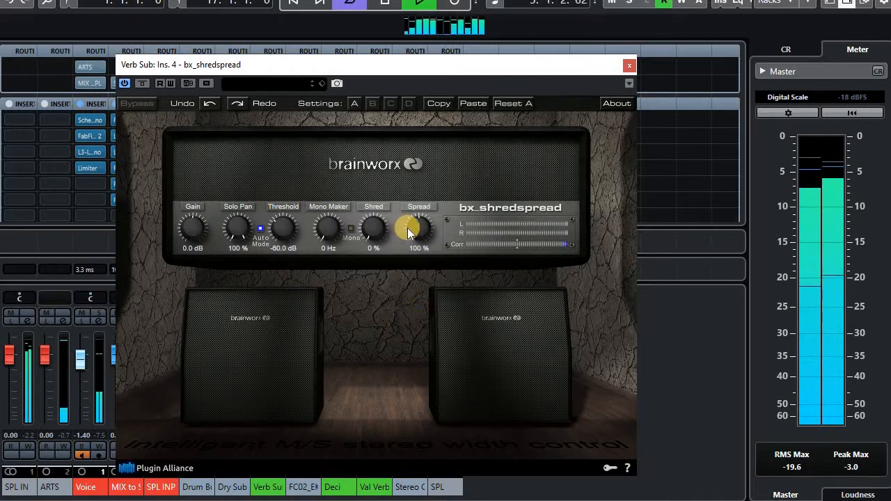
pyautogui.press('space')
# Step: Loop the last drum loop event, bars 13 to 17, and play it with the bx_shredspread window over the mixer
pyautogui.moveTo(582, 64); pyautogui.dragTo(583, 251)
pyautogui.press('F3')
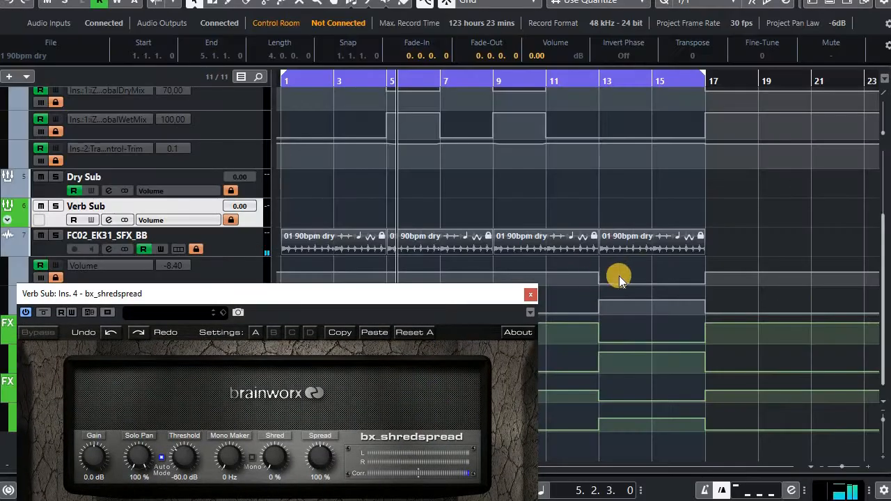
pyautogui.click(655, 239)
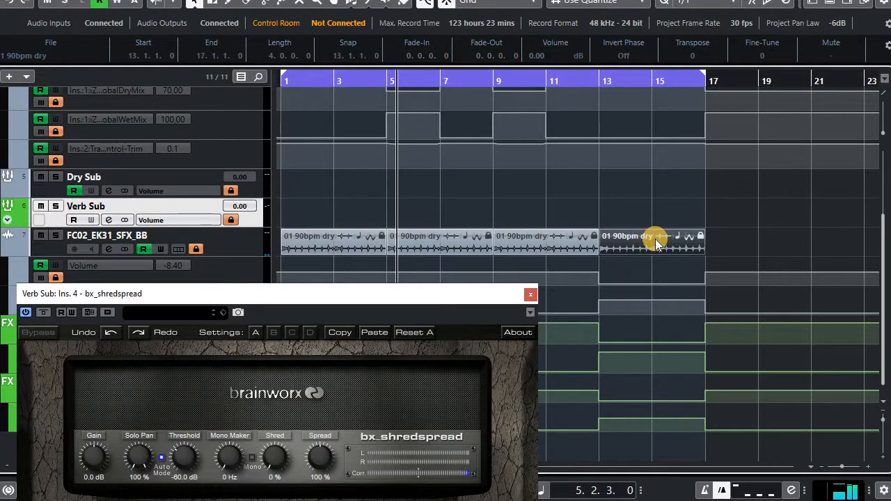
pyautogui.press('p')
pyautogui.press('l')
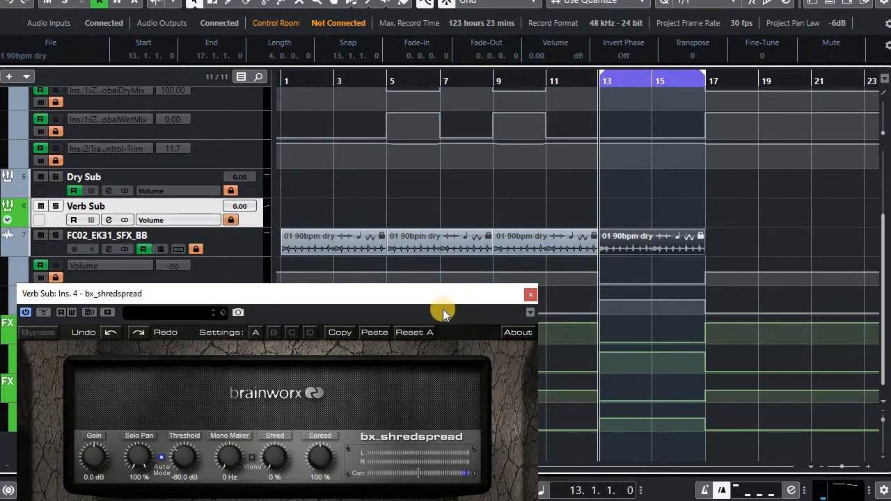
pyautogui.press('space')
pyautogui.moveTo(441, 299); pyautogui.dragTo(475, 91)
pyautogui.press('F3')
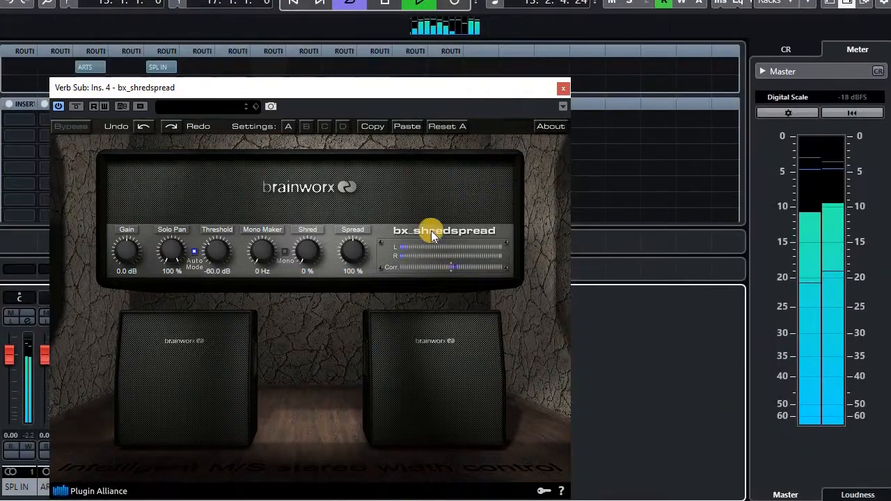
# Step: Set bx_shredspread's Spread to 120%, audition different Shred amounts, and close the plugin window
pyautogui.moveTo(353, 258)
pyautogui.mouseDown()
pyautogui.moveTo(356, 245)
pyautogui.moveTo(356, 262)
pyautogui.mouseUp()
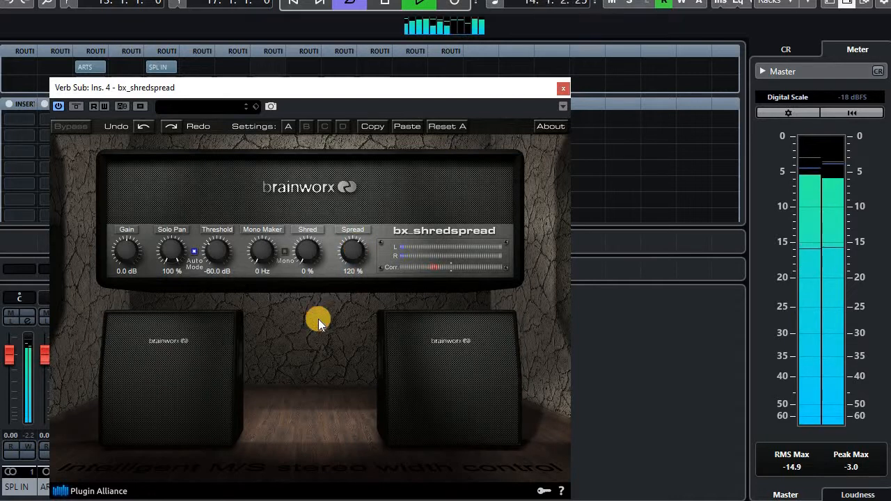
pyautogui.moveTo(298, 249); pyautogui.dragTo(309, 303)
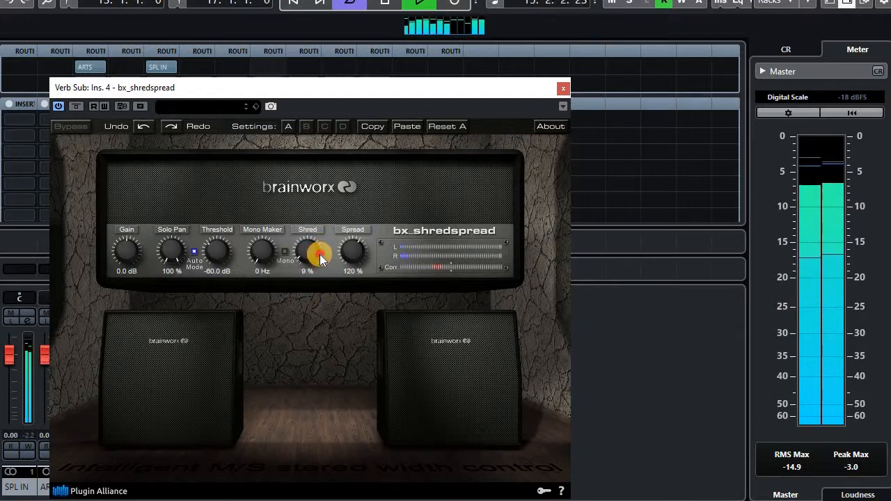
pyautogui.scroll(2, 319, 255)
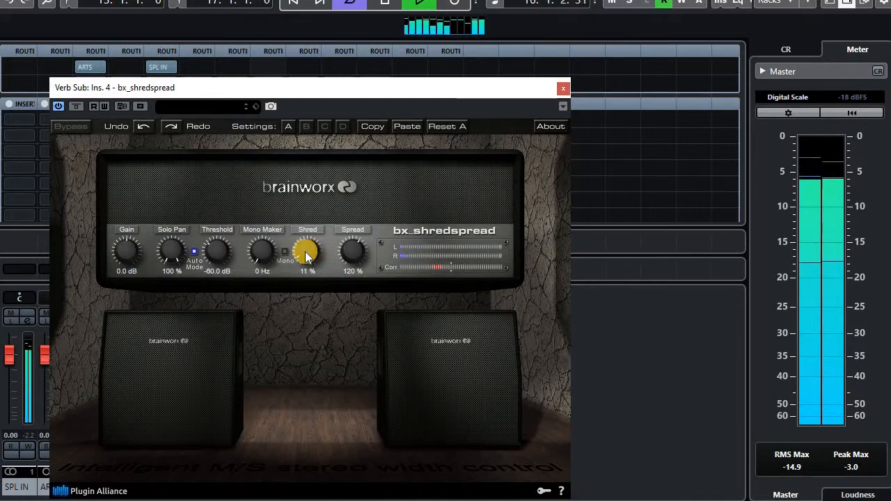
pyautogui.click(308, 252)
pyautogui.moveTo(311, 279)
pyautogui.mouseDown()
pyautogui.moveTo(313, 257)
pyautogui.moveTo(314, 268)
pyautogui.mouseUp()
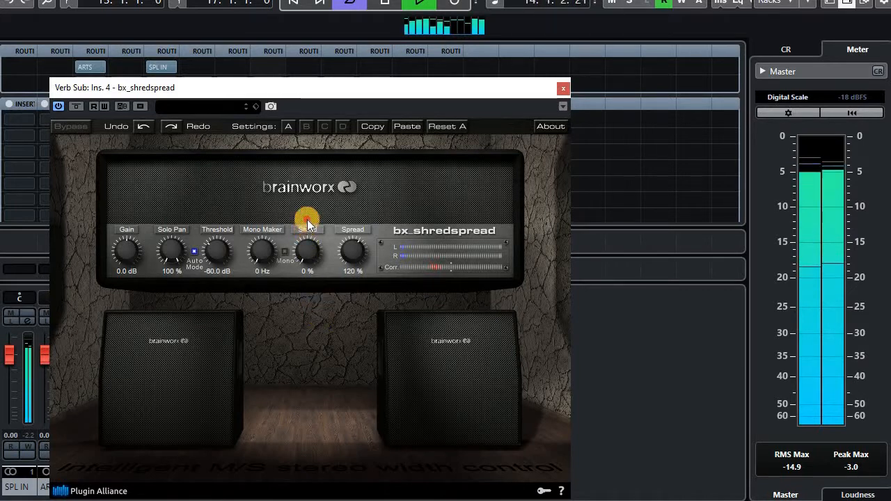
pyautogui.moveTo(304, 249); pyautogui.dragTo(312, 213)
pyautogui.click(564, 91)
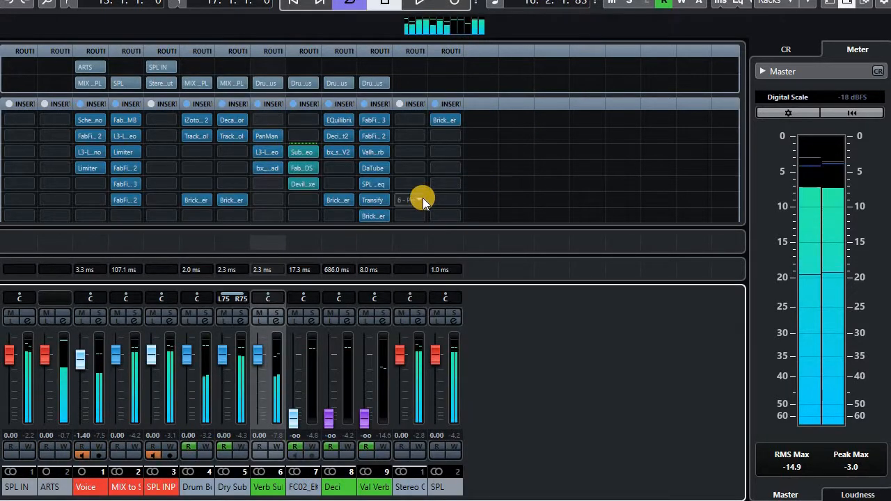
# Step: Load Unfiltered Audio Sandman Pro into insert 5 of Verb Sub and set its Delay Mode to No Echo
pyautogui.click(276, 183)
pyautogui.write('pro')
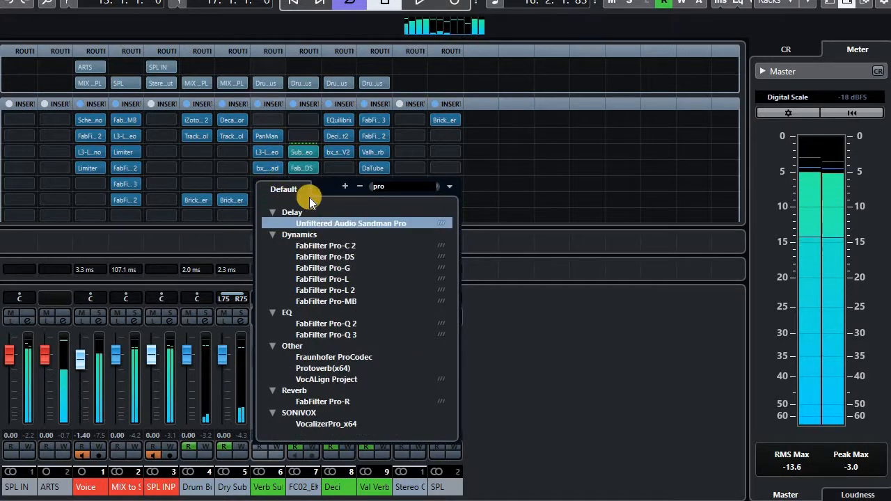
pyautogui.click(344, 224)
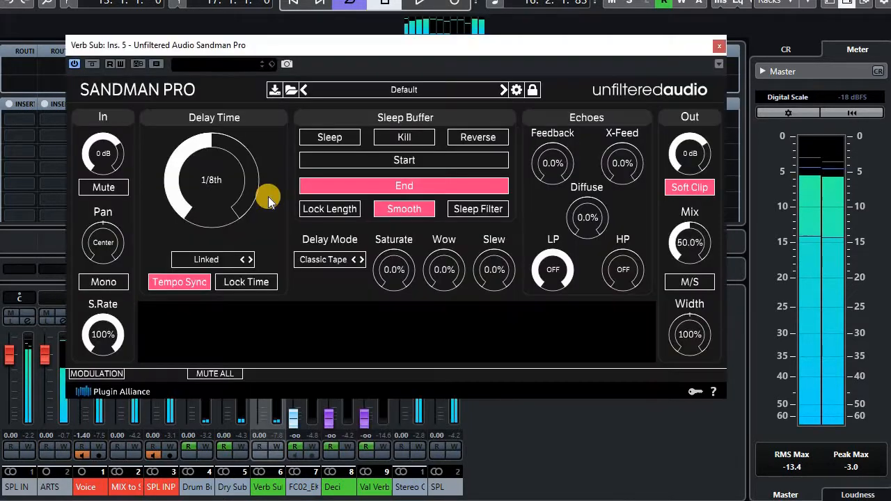
pyautogui.click(327, 259)
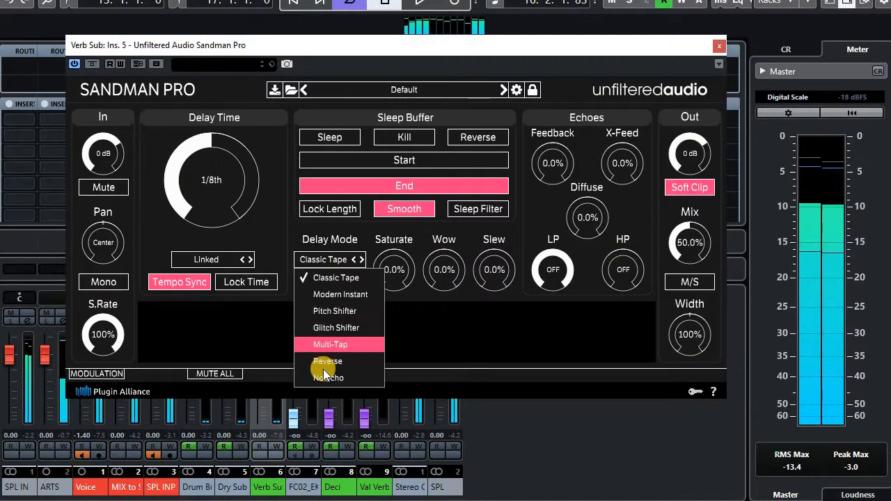
pyautogui.click(313, 373)
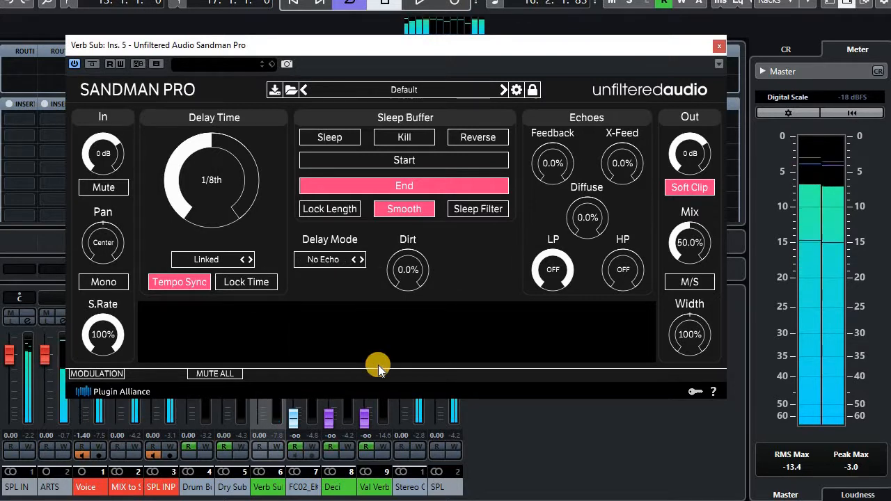
# Step: Set Sandman Pro's Mix to 100% and Width to 110% while the loop plays
pyautogui.press('space')
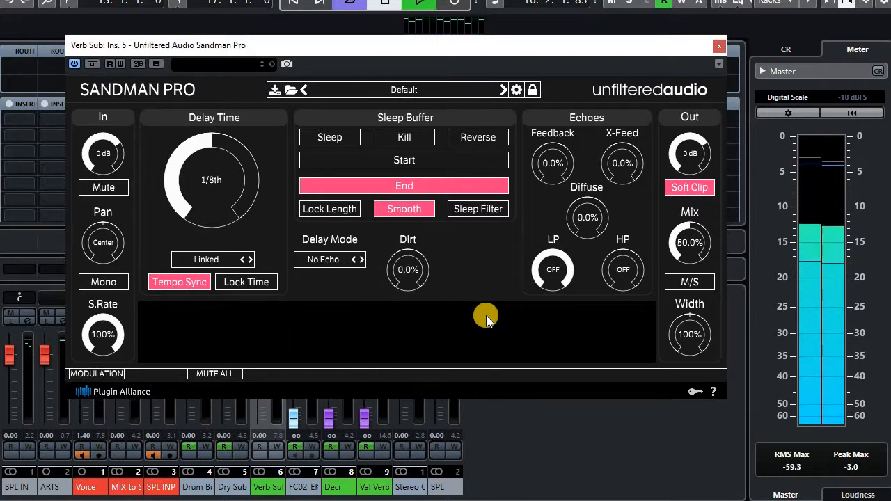
pyautogui.moveTo(684, 247); pyautogui.dragTo(745, 23)
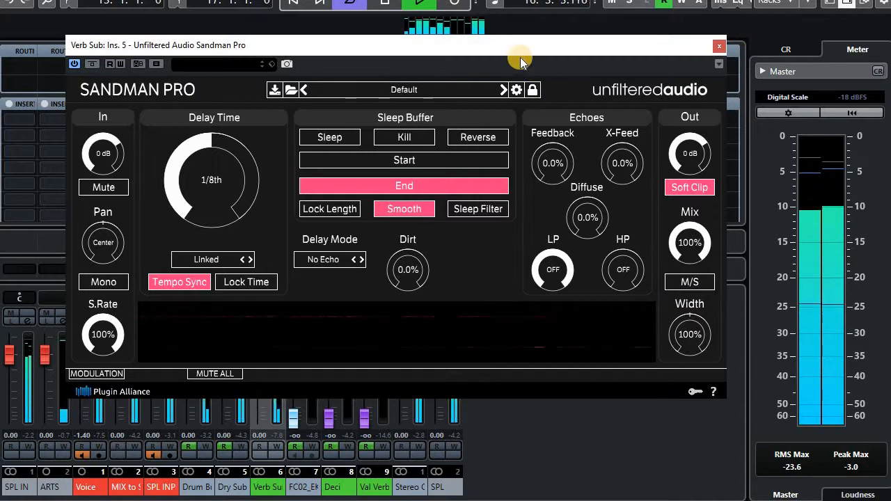
pyautogui.moveTo(522, 63); pyautogui.dragTo(400, 43)
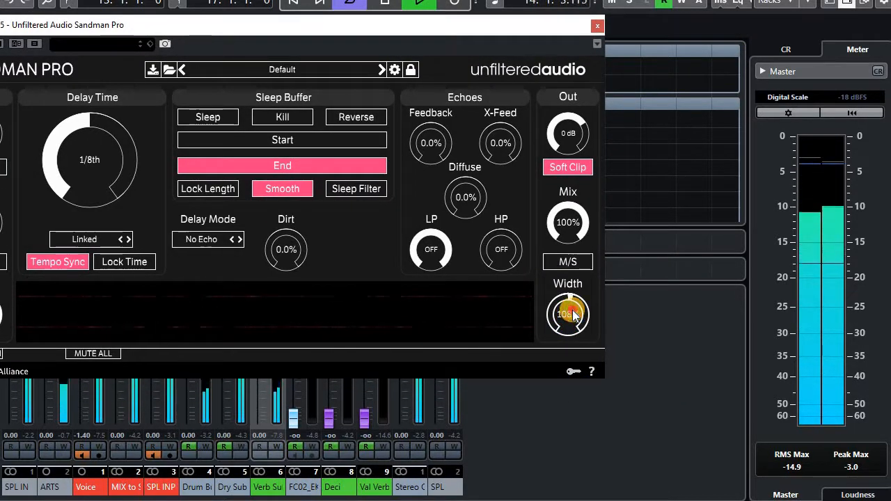
pyautogui.moveTo(574, 317)
pyautogui.mouseDown()
pyautogui.moveTo(578, 307)
pyautogui.moveTo(575, 315)
pyautogui.mouseUp()
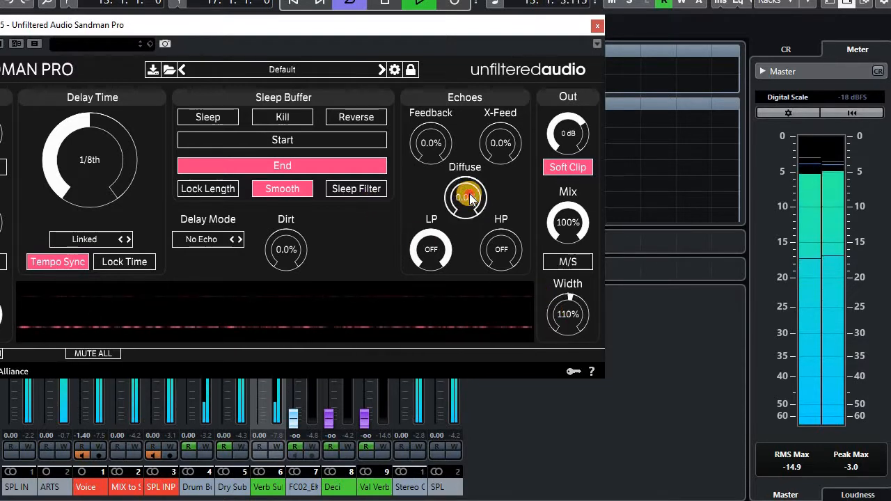
# Step: Raise Sandman Pro's Diffuse to 10.4% and its Dirt to 6.8%
pyautogui.moveTo(471, 198); pyautogui.dragTo(483, 179)
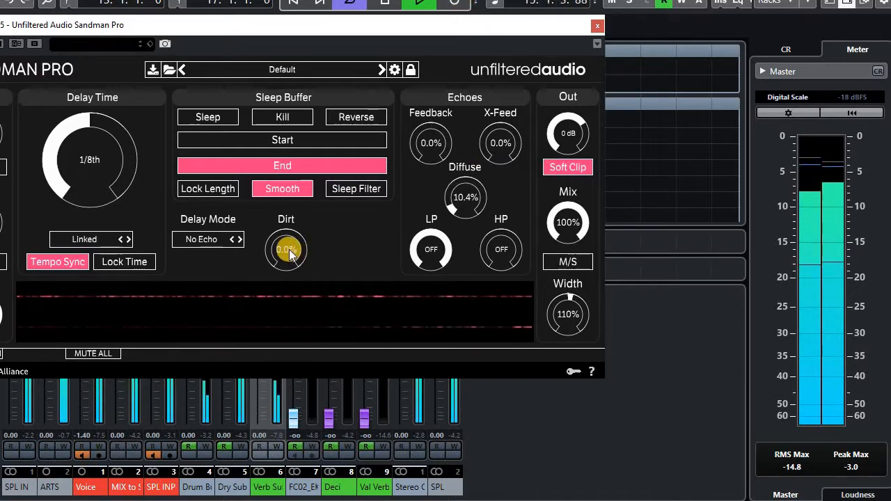
pyautogui.moveTo(290, 255)
pyautogui.mouseDown()
pyautogui.moveTo(292, 233)
pyautogui.moveTo(295, 240)
pyautogui.mouseUp()
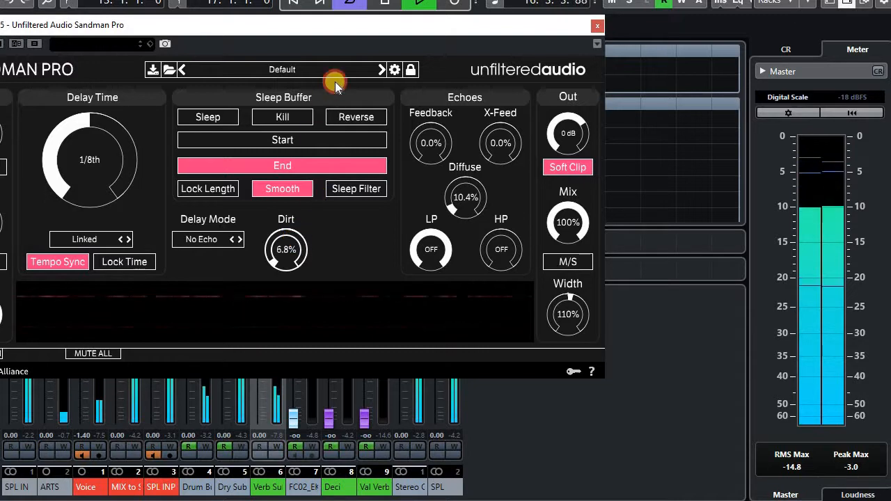
# Step: Set Sandman Pro's Dirt to 8.8% and its S.Rate to 96.8% while the loop plays
pyautogui.moveTo(380, 31); pyautogui.dragTo(498, 31)
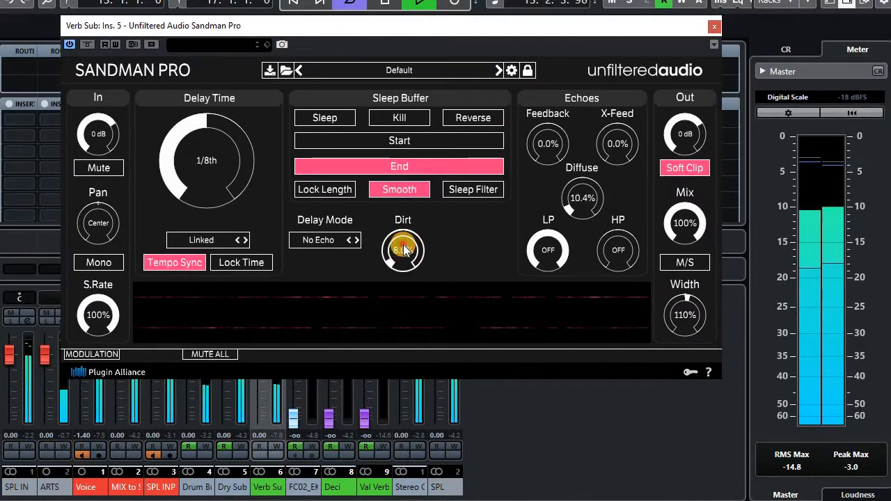
pyautogui.moveTo(406, 251); pyautogui.dragTo(404, 243)
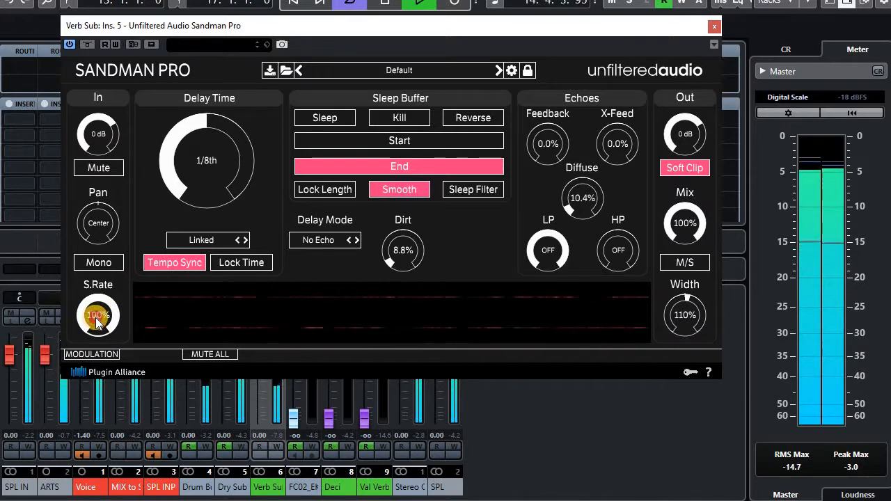
pyautogui.moveTo(97, 322); pyautogui.dragTo(96, 329)
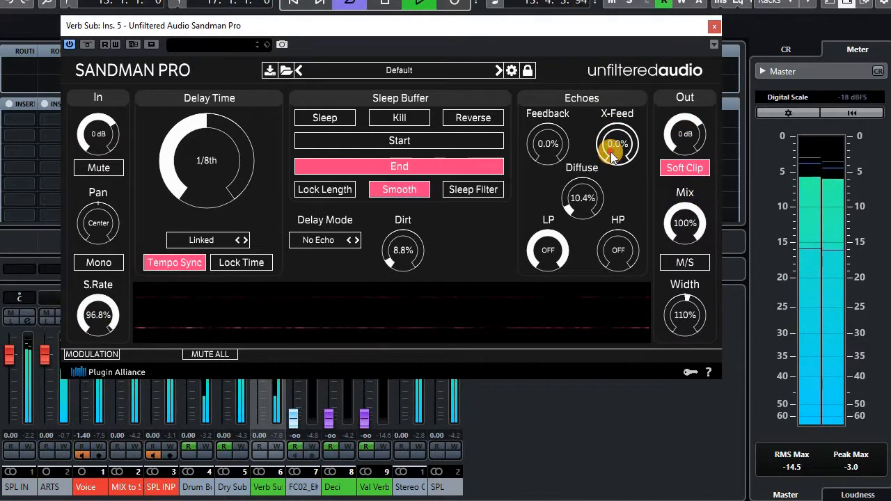
# Step: Try Sandman Pro's X-Feed, set its Mix to 92.8%, and close the plugin window
pyautogui.moveTo(613, 158)
pyautogui.mouseDown()
pyautogui.moveTo(616, 148)
pyautogui.moveTo(614, 158)
pyautogui.mouseUp()
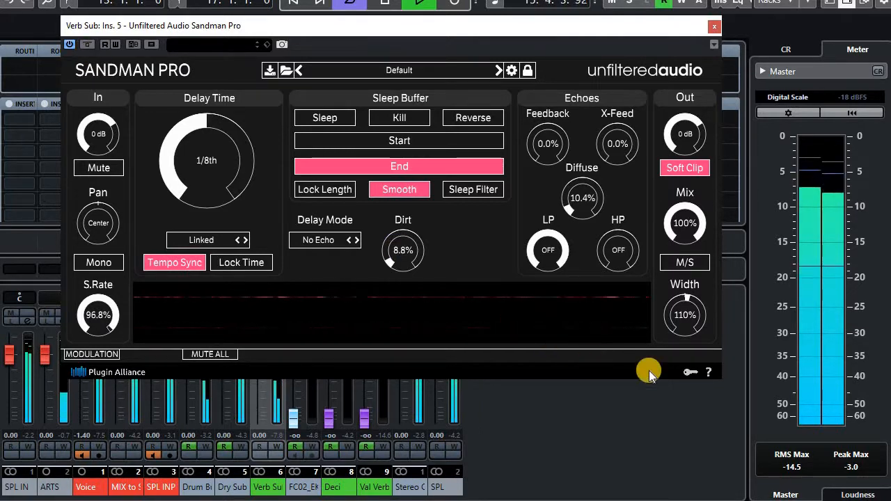
pyautogui.moveTo(681, 314)
pyautogui.mouseDown()
pyautogui.moveTo(685, 327)
pyautogui.moveTo(686, 316)
pyautogui.mouseUp()
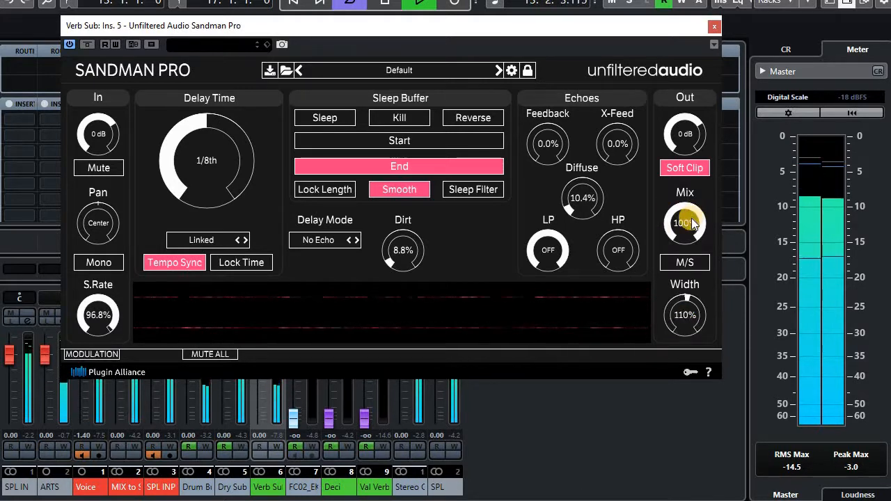
pyautogui.moveTo(689, 222); pyautogui.dragTo(691, 236)
pyautogui.click(323, 120)
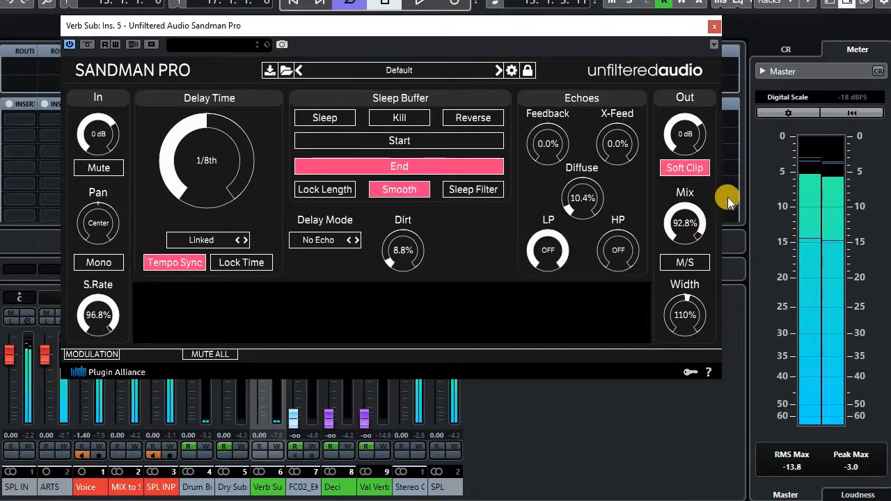
pyautogui.click(715, 28)
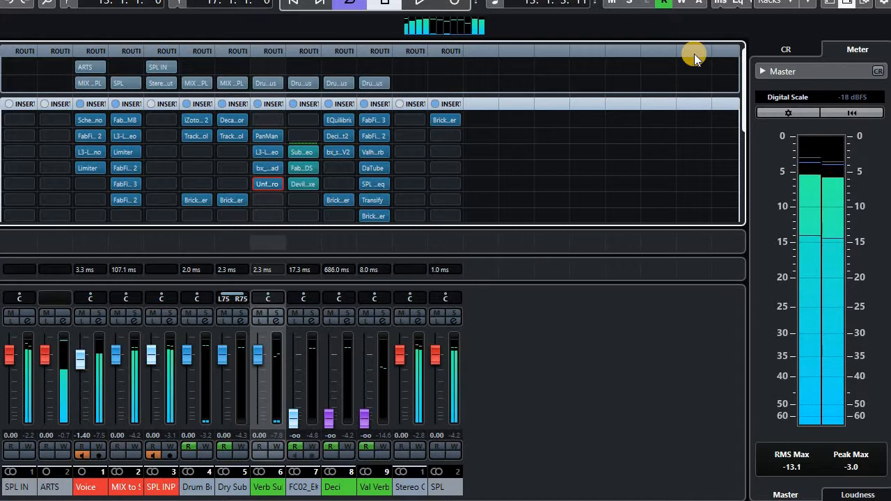
# Step: Play the loop and bypass Verb Sub's inserts 2 to 5 and Dry Sub's first two inserts to hear the unprocessed sound
pyautogui.press('space')
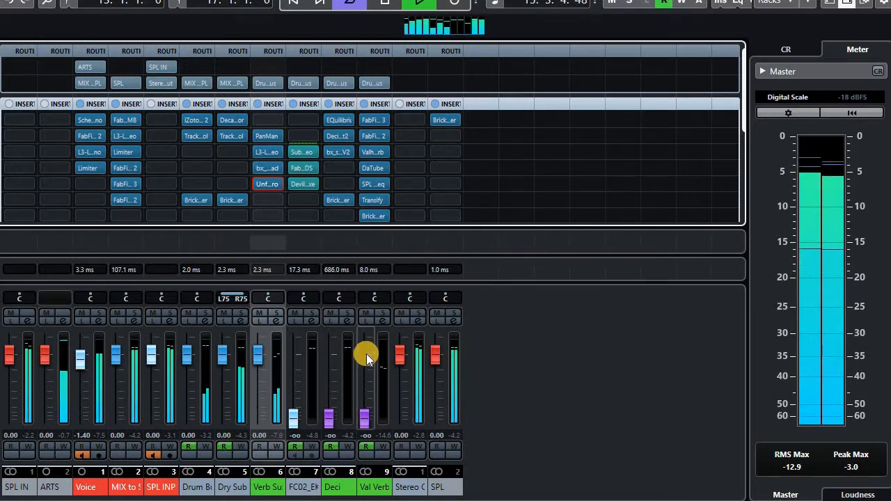
pyautogui.click(257, 135)
pyautogui.click(257, 152)
pyautogui.click(256, 168)
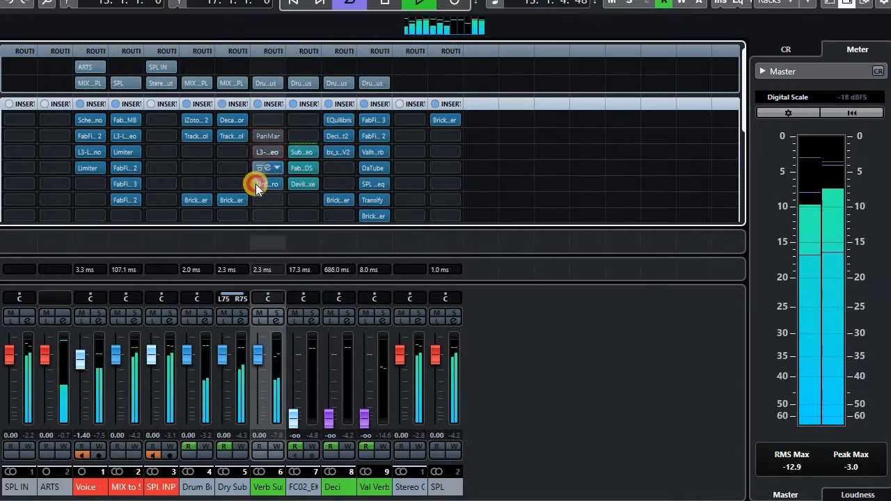
pyautogui.click(258, 184)
pyautogui.click(221, 119)
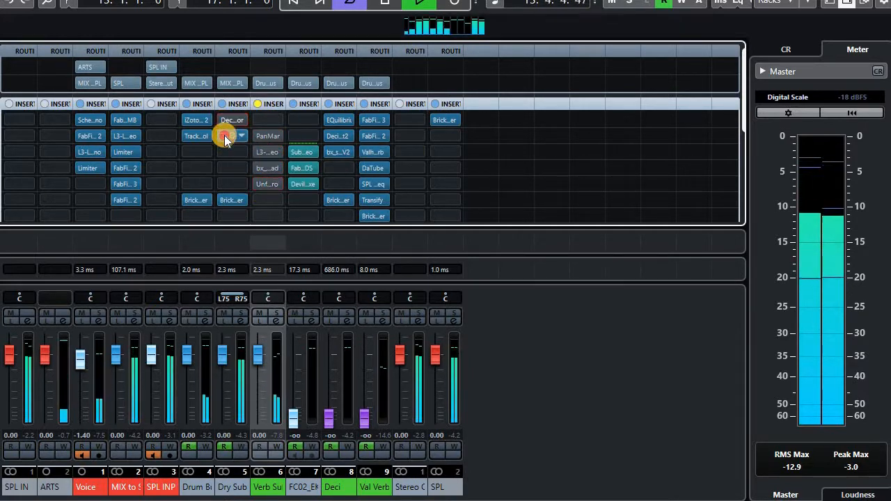
pyautogui.click(224, 135)
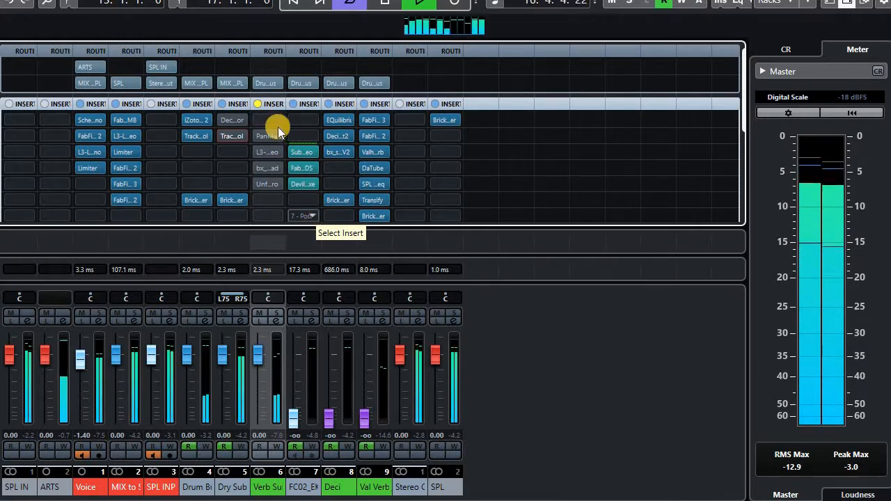
# Step: Reactivate the bypassed inserts one by one, Verb Sub's first and Dry Sub's last, comparing the sound as the loop plays
pyautogui.click(260, 137)
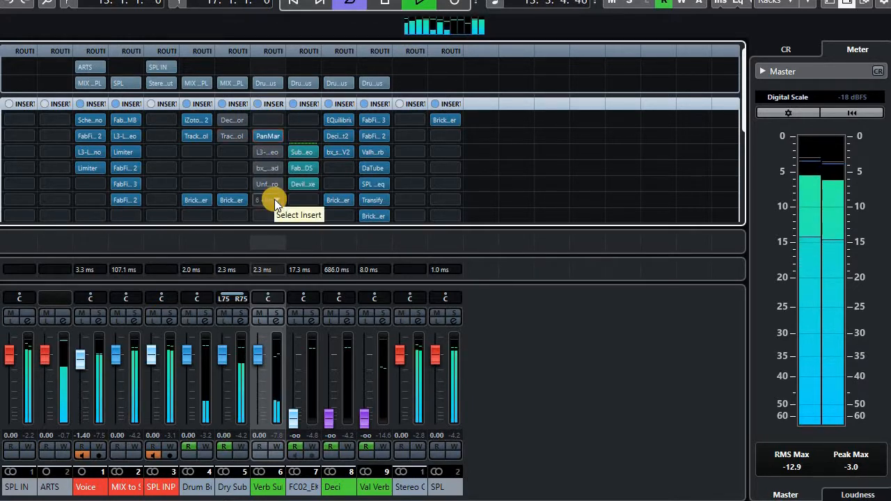
pyautogui.click(261, 153)
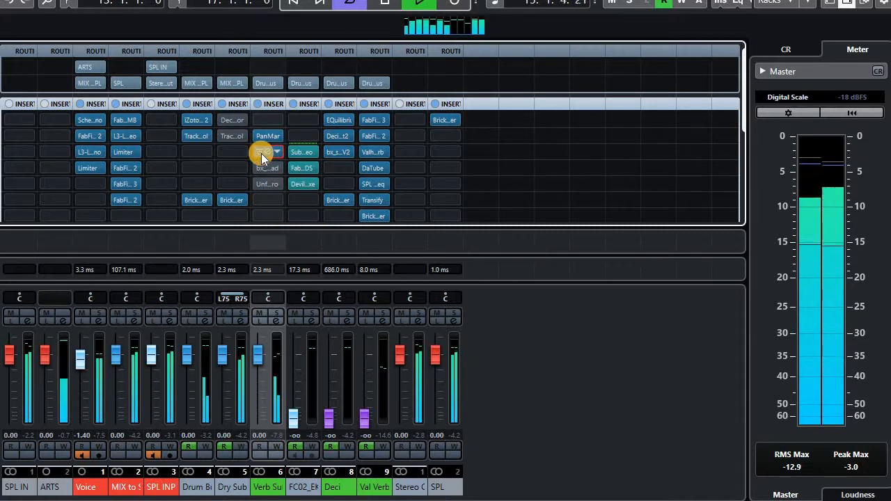
pyautogui.click(261, 167)
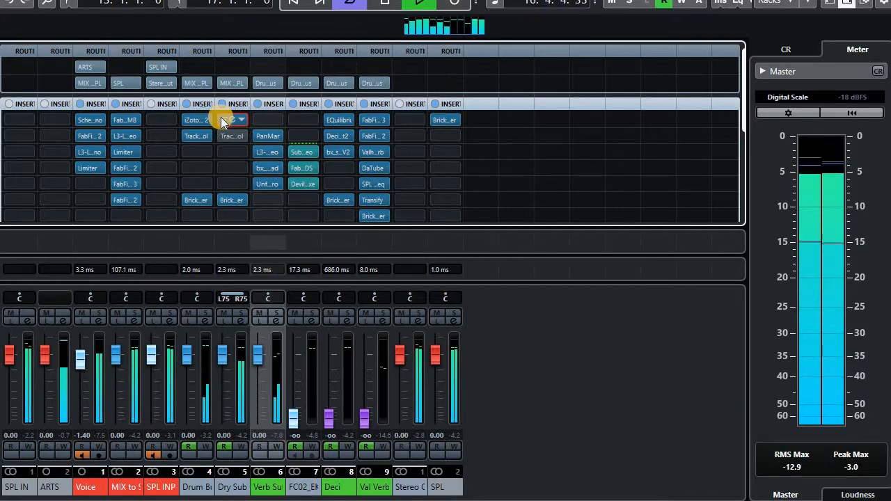
pyautogui.click(222, 137)
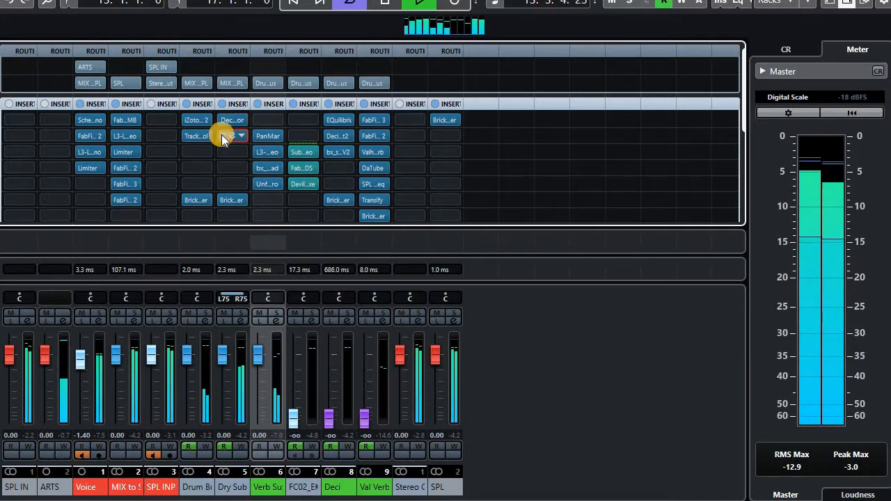